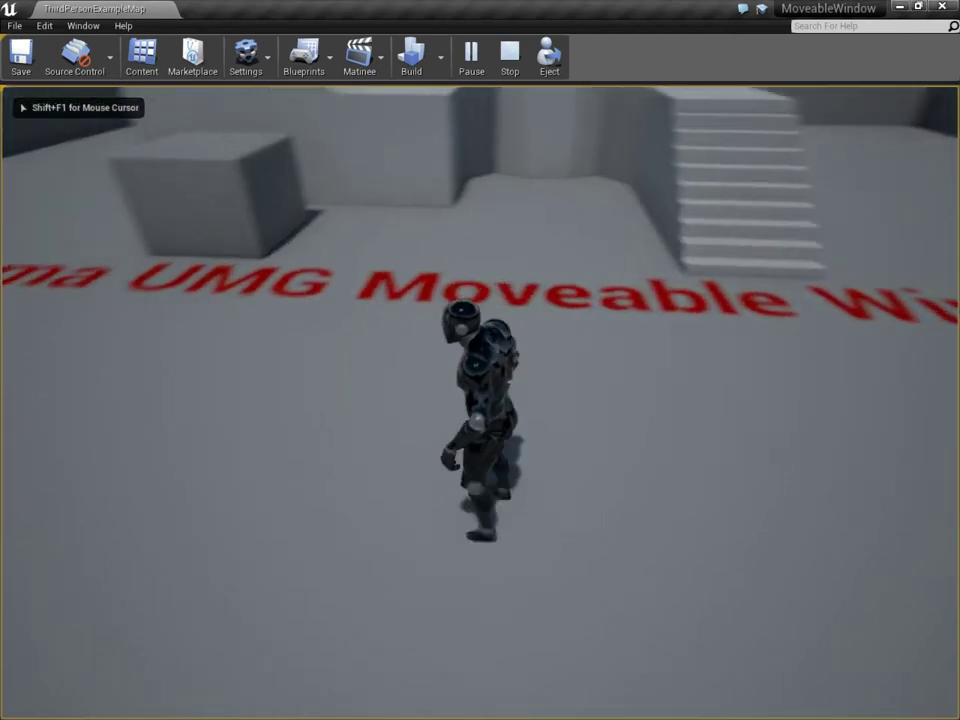
- Run the character around and jump it up onto the box in the running game
key("w")
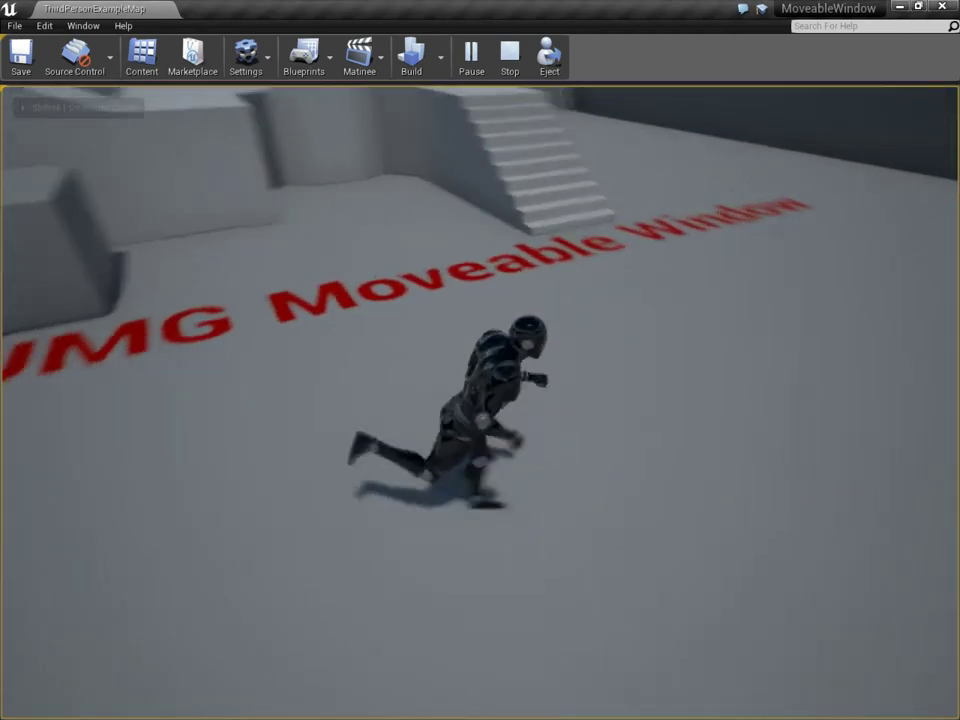
key("space")
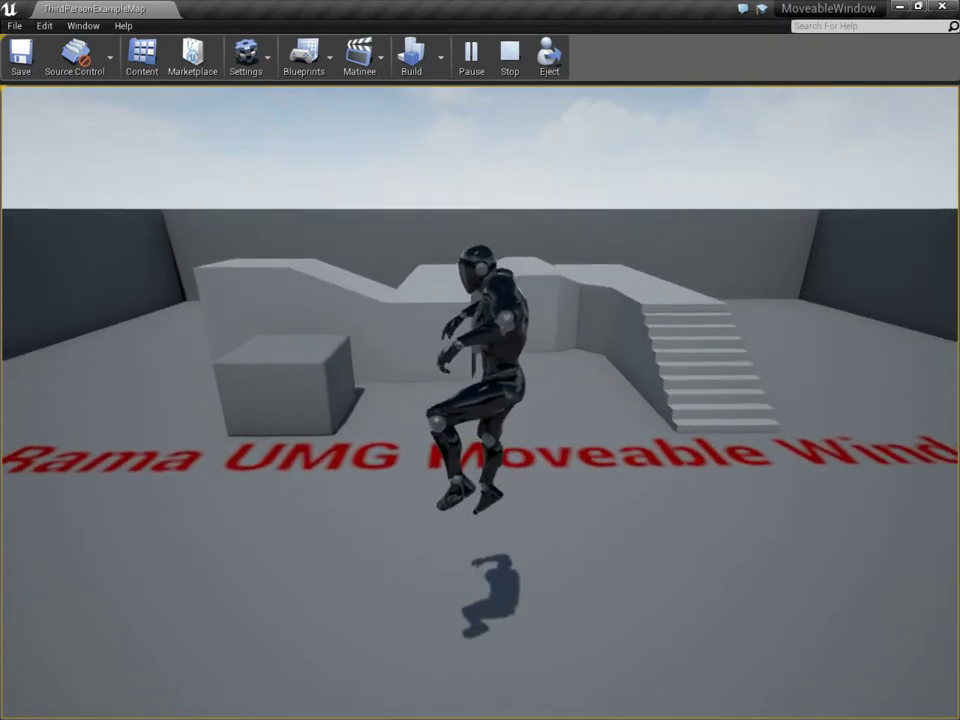
key("space")
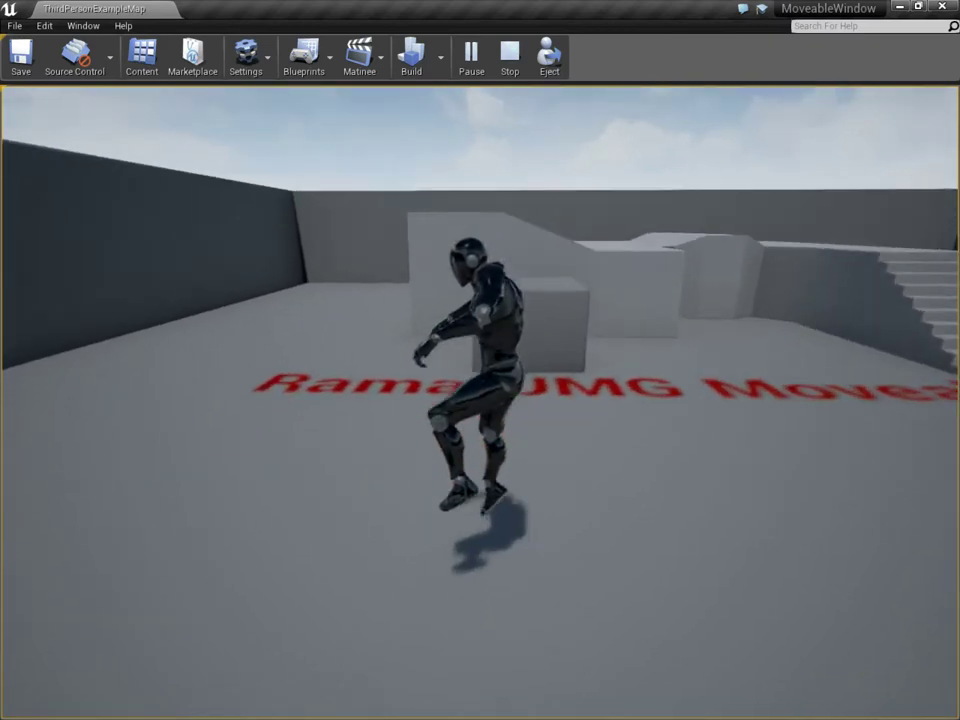
key("space")
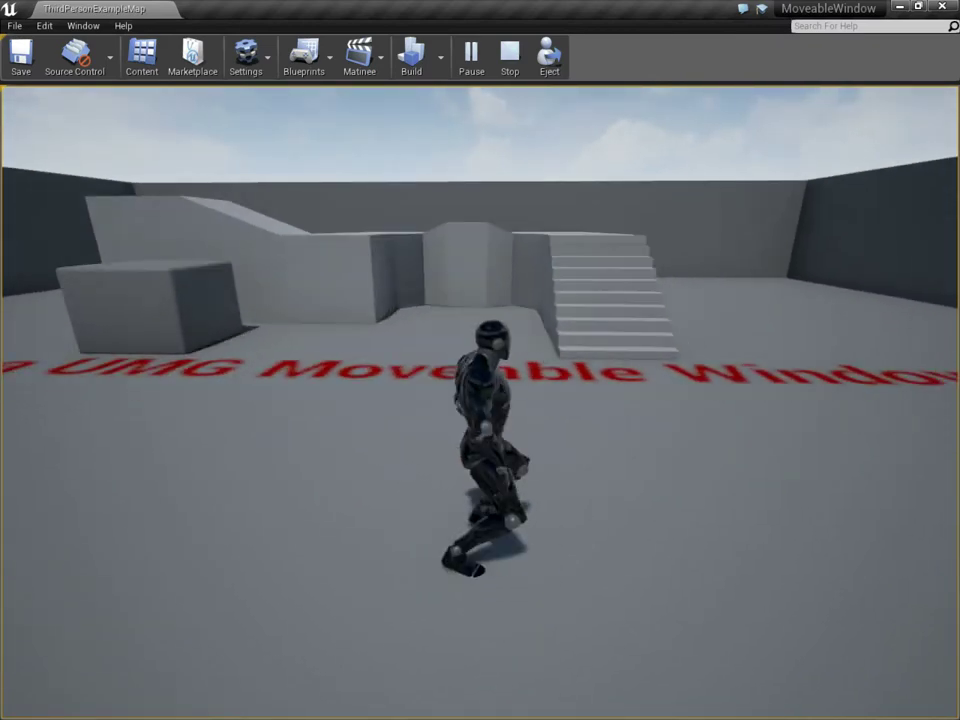
key("space")
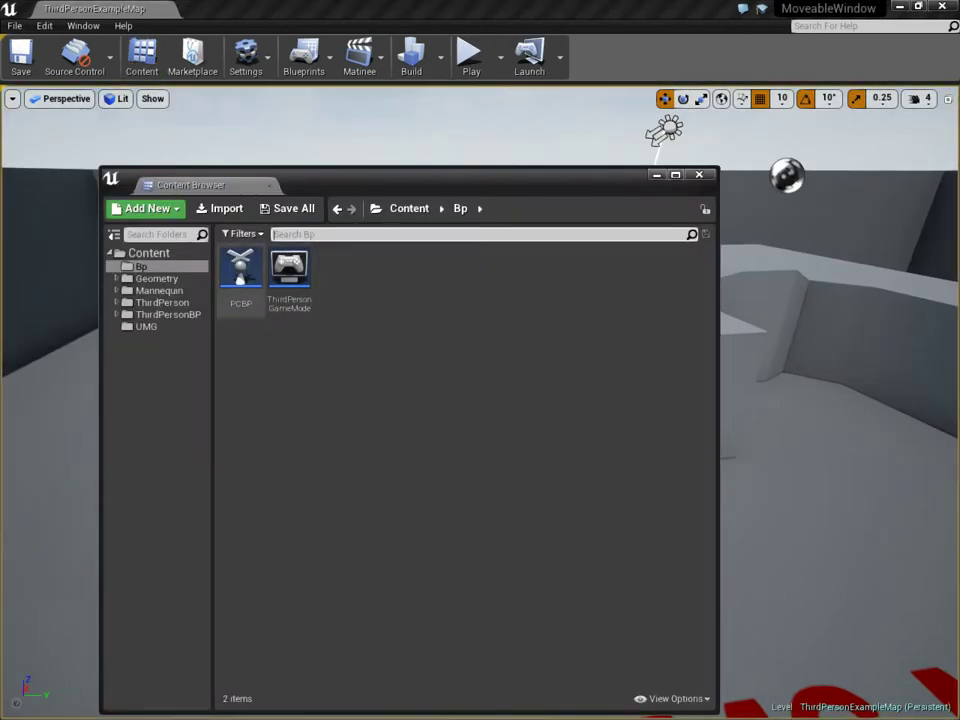
- In PCBP, chain a Set Input Mode Game and UI node after Add to Viewport
double_click(240, 270)
right_click_drag(700, 420, 320, 420)
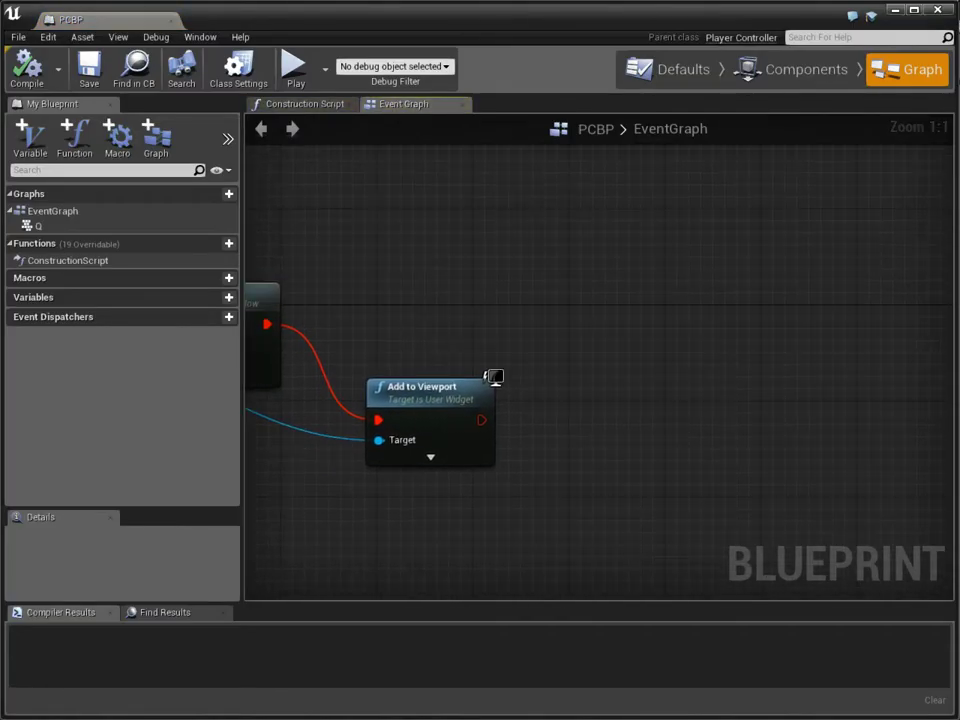
left_click_drag(512, 428, 615, 405)
type("game")
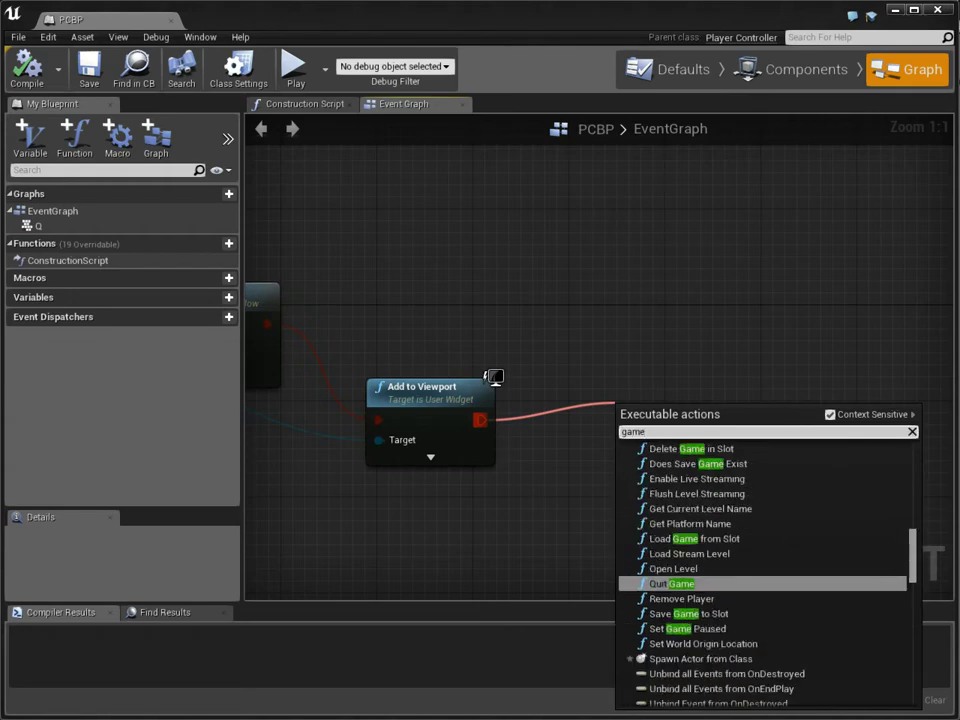
type(" ui")
left_click(710, 490)
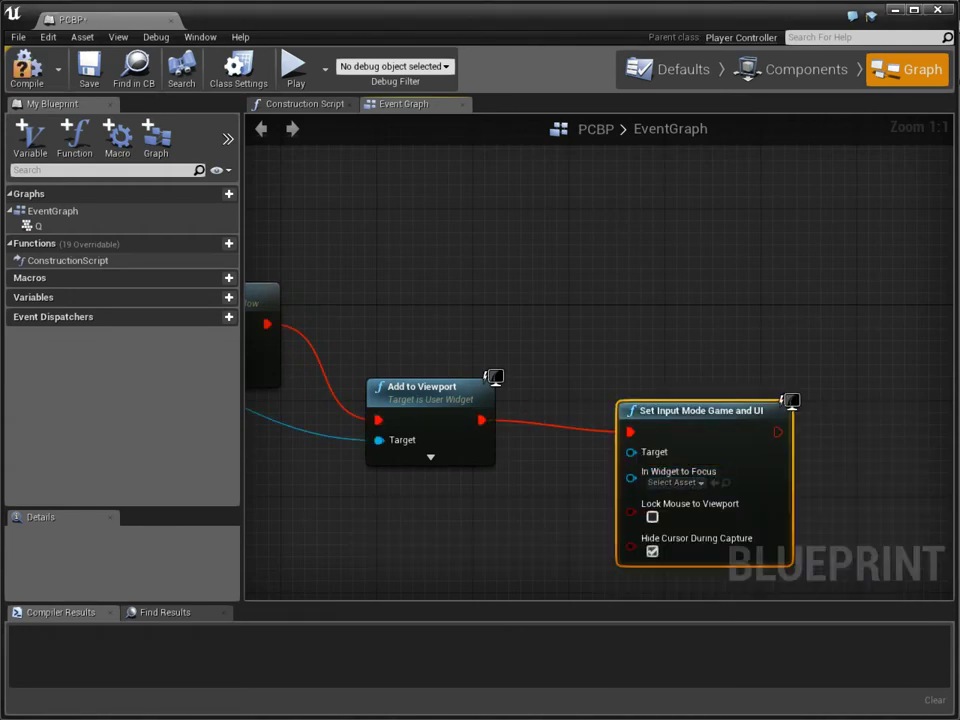
- Compile and save PCBP, then close its editor
scroll(700, 450, "down", 2)
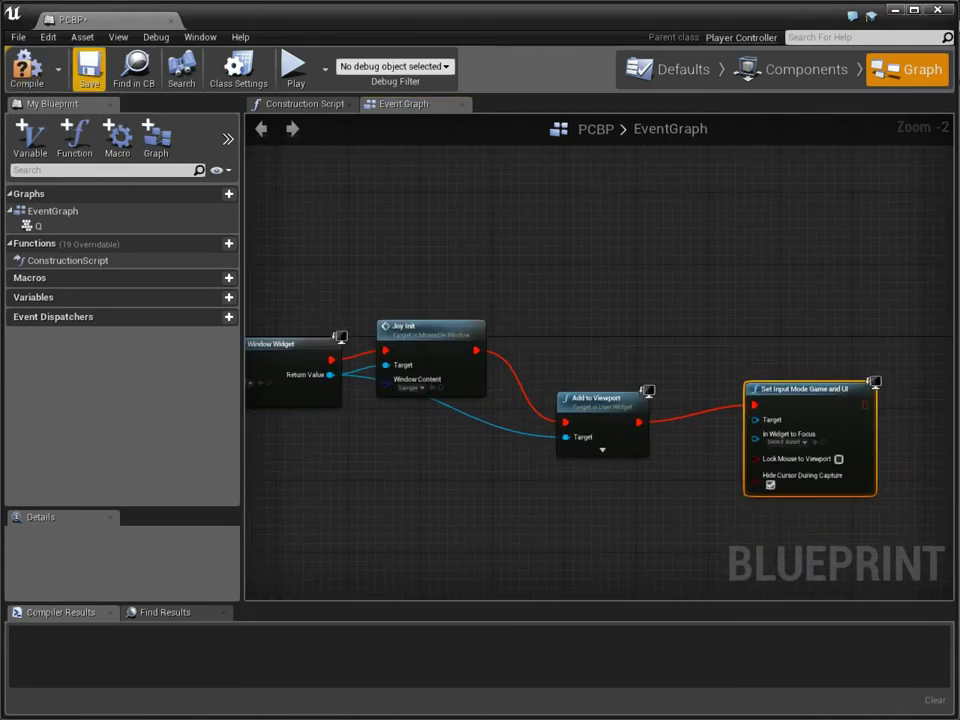
left_click(89, 68)
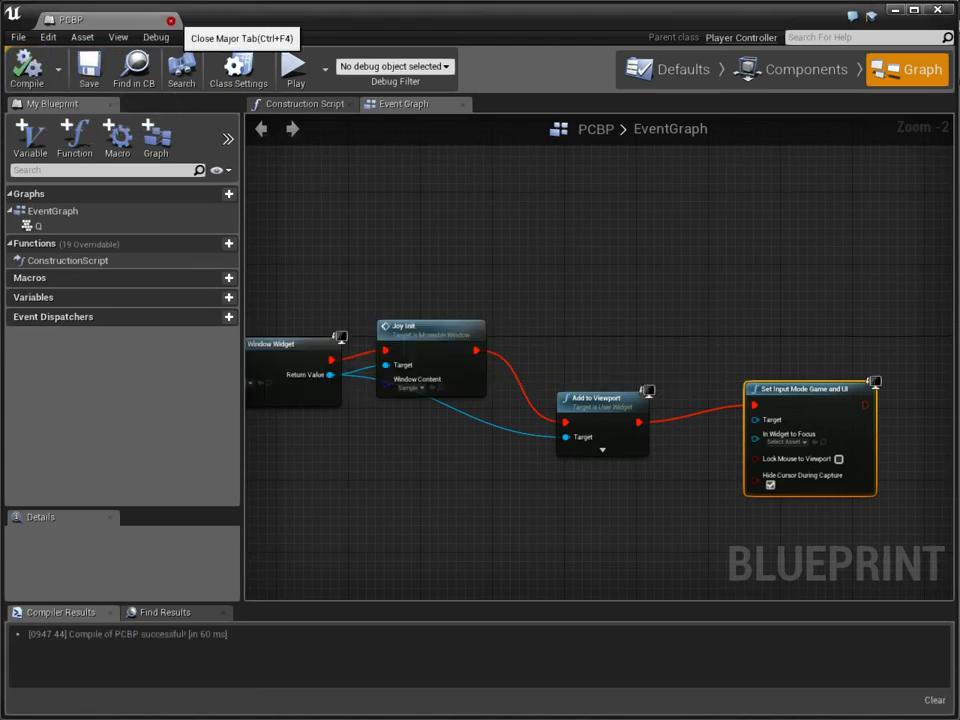
left_click(171, 20)
left_click(698, 174)
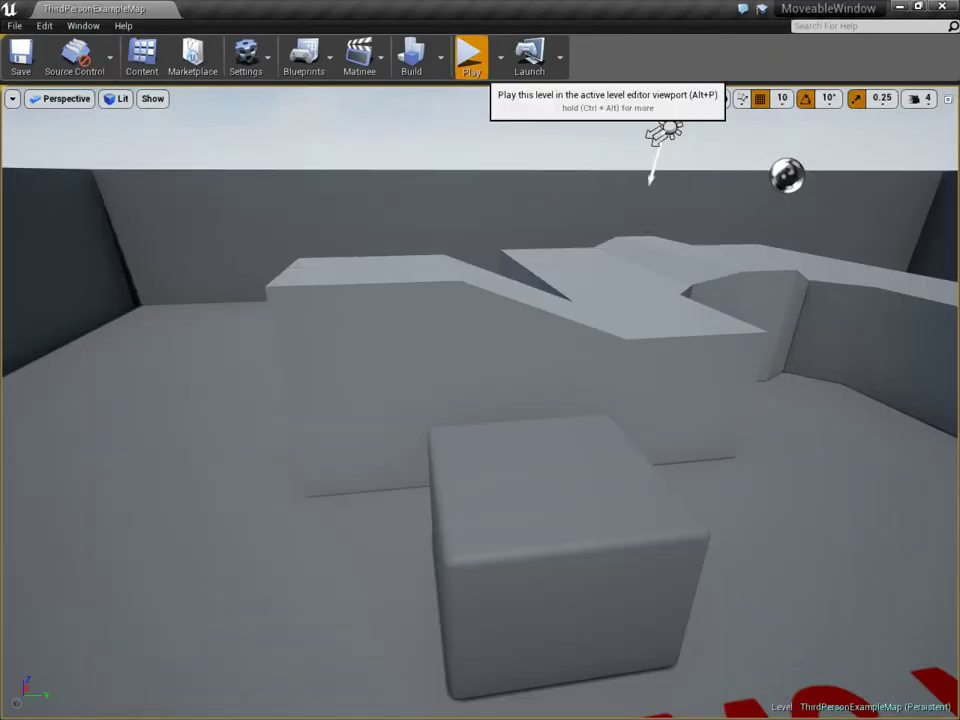
left_click(471, 55)
key("space")
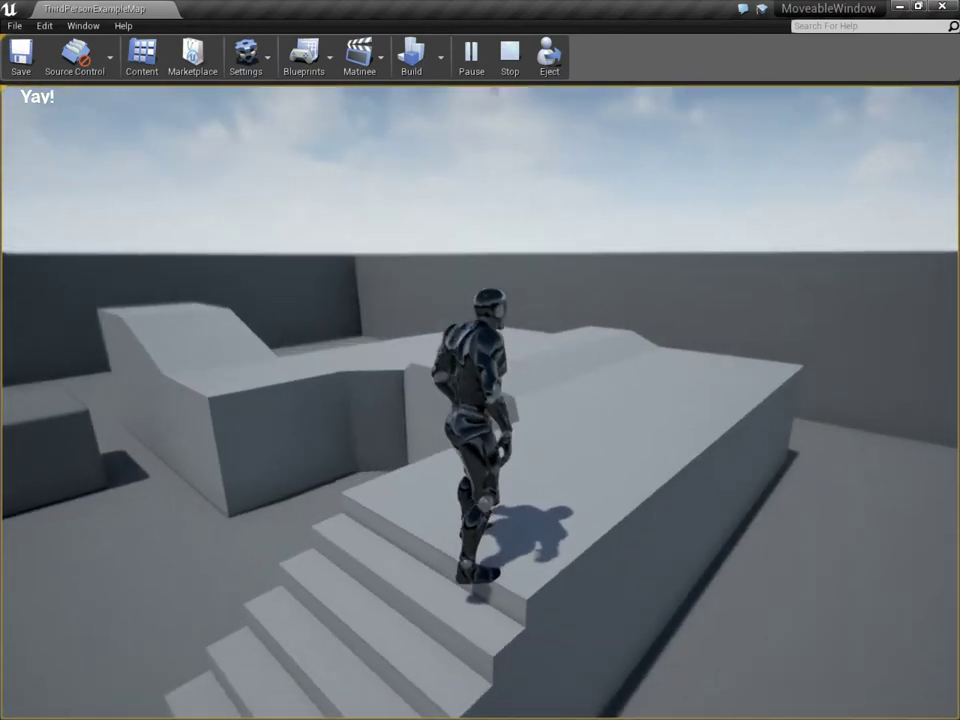
key("grave")
key("grave")
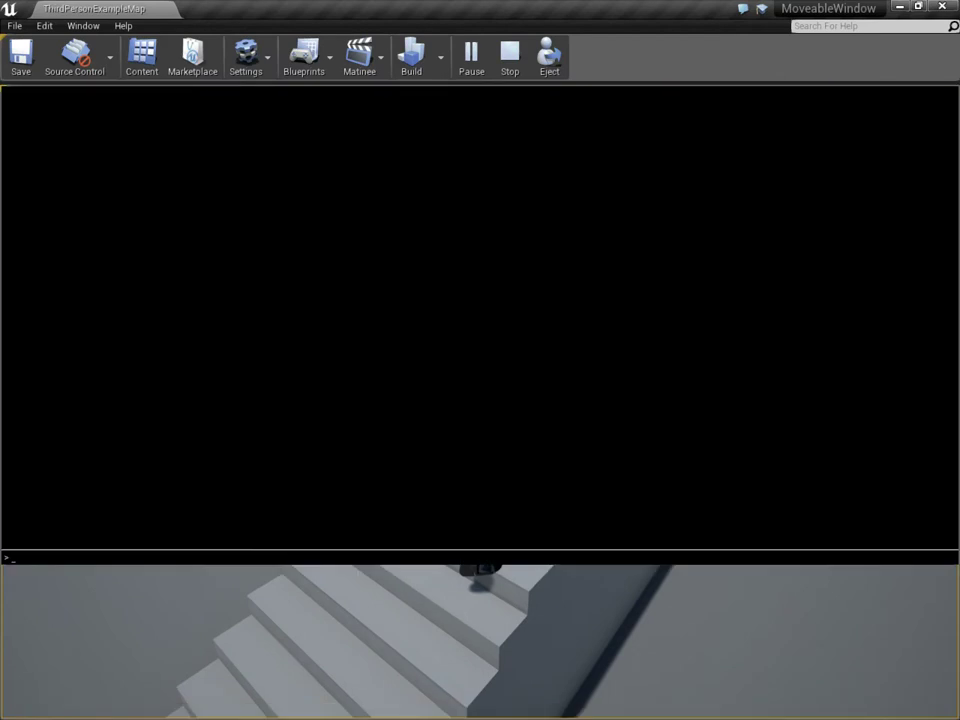
type("exit")
key("Return")
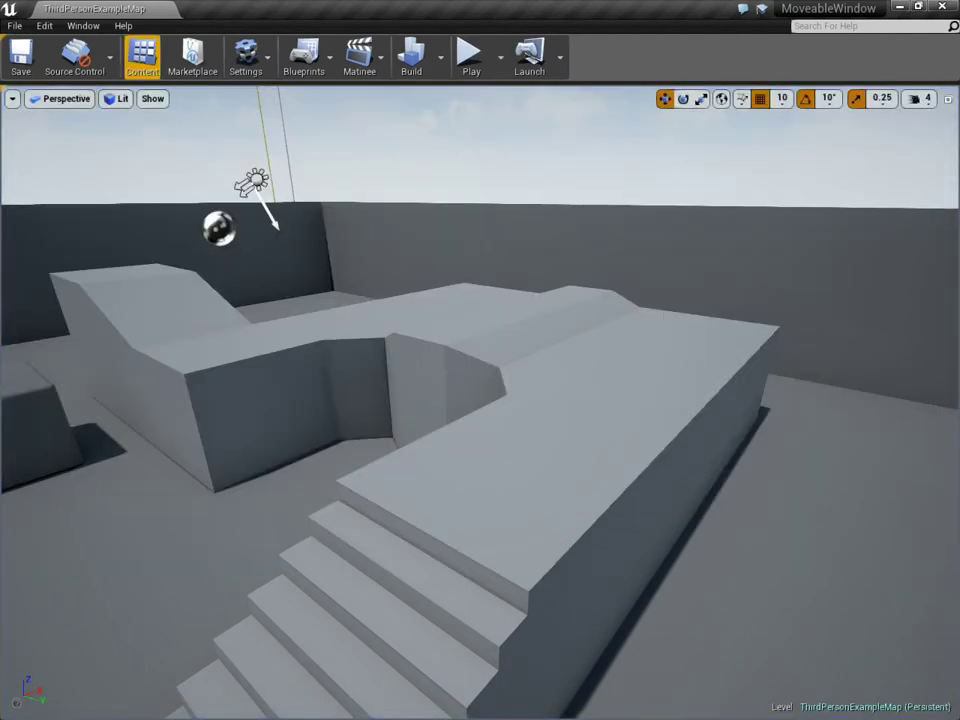
- Open the MoveableWindow widget from the UMG folder and view its event graph
left_click(142, 55)
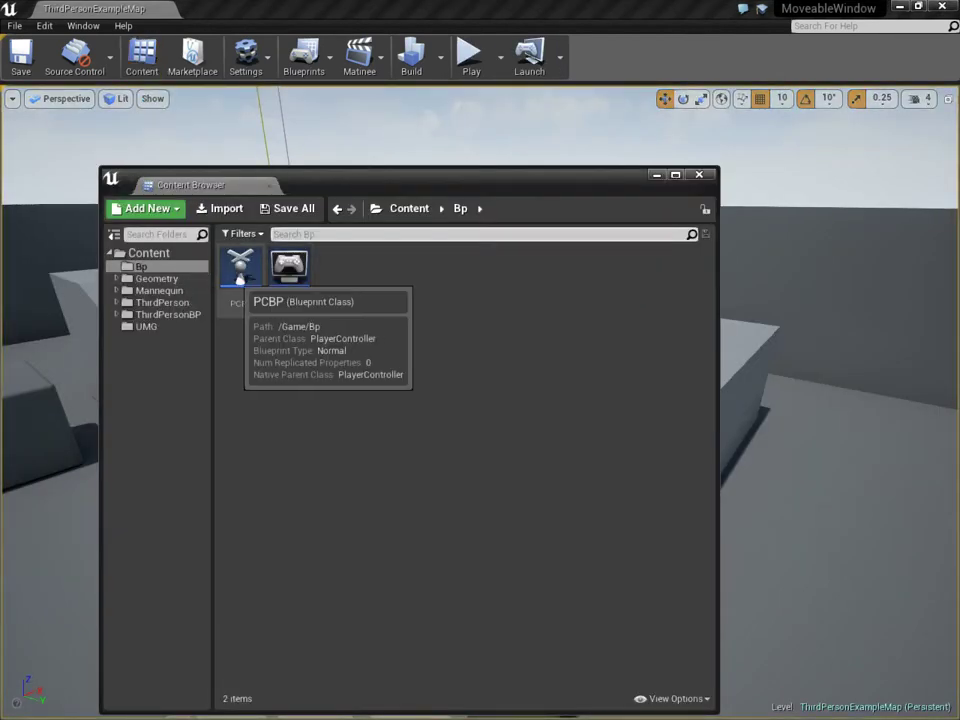
left_click(146, 326)
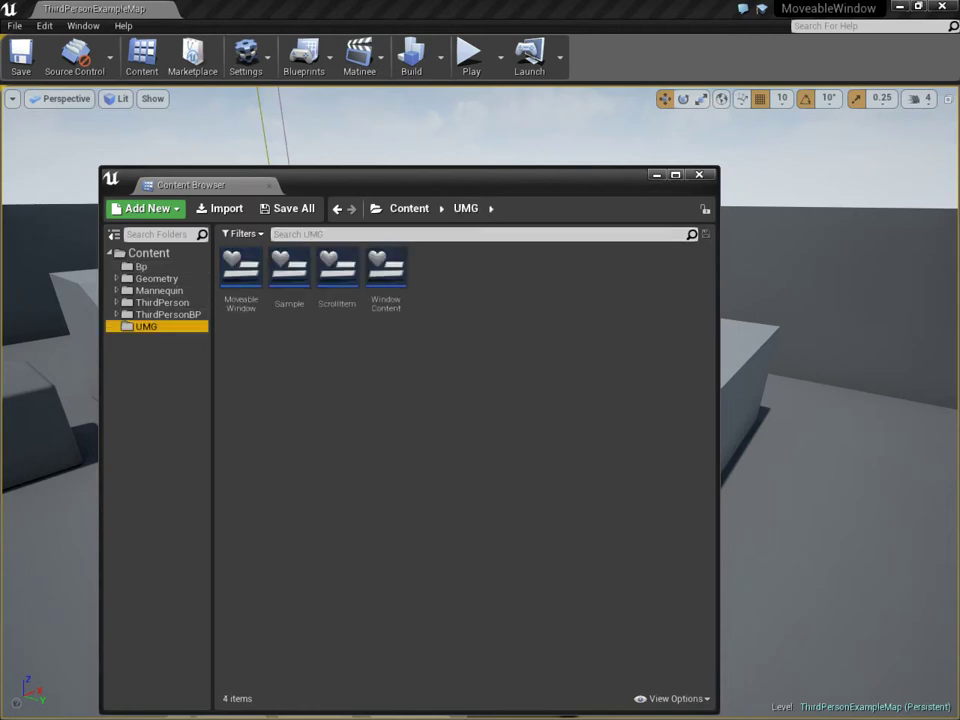
double_click(240, 268)
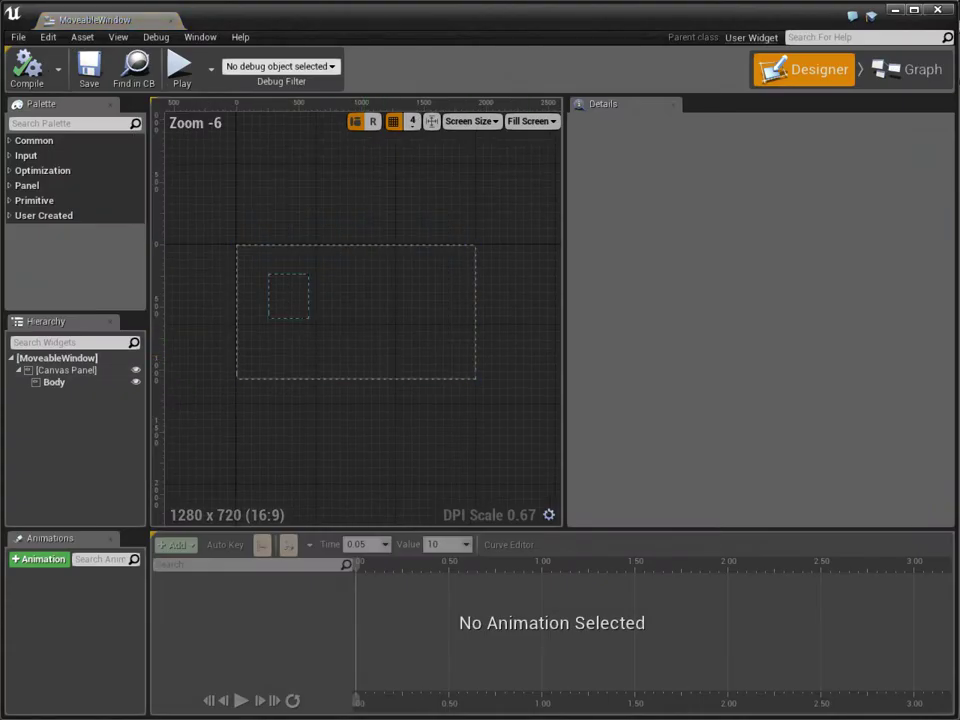
left_click(907, 69)
mouse_move(849, 276)
right_mouse_down()
mouse_move(517, 255)
mouse_move(640, 228)
right_mouse_up()
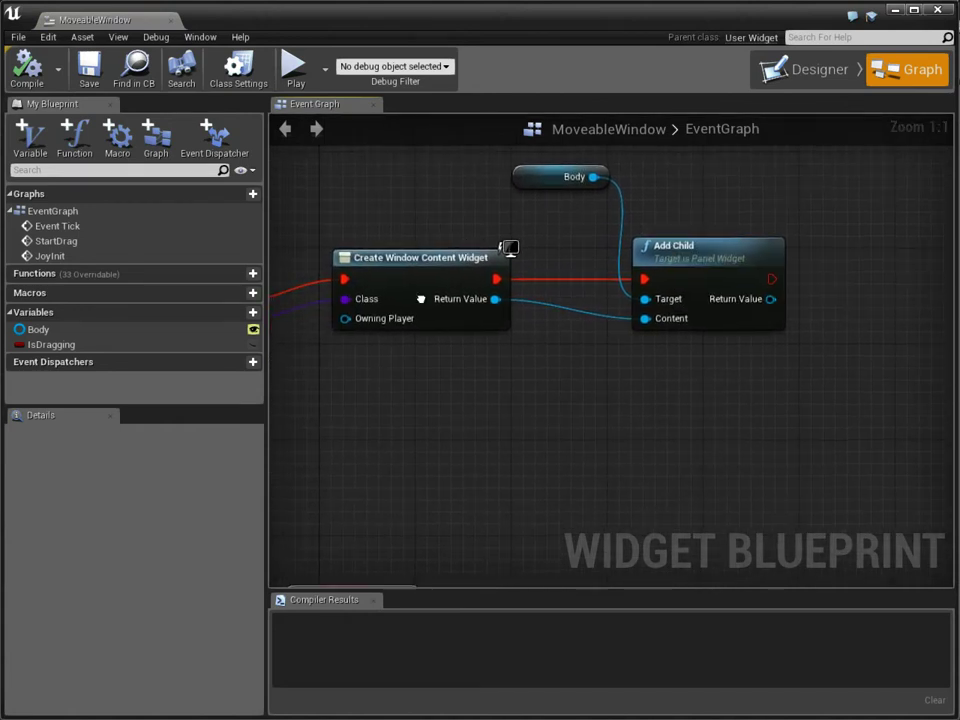
right_click_drag(640, 228, 780, 248)
- Inspect the Body variable, JoyInit event, Create Window Content Widget and Add Child nodes
left_click(38, 329)
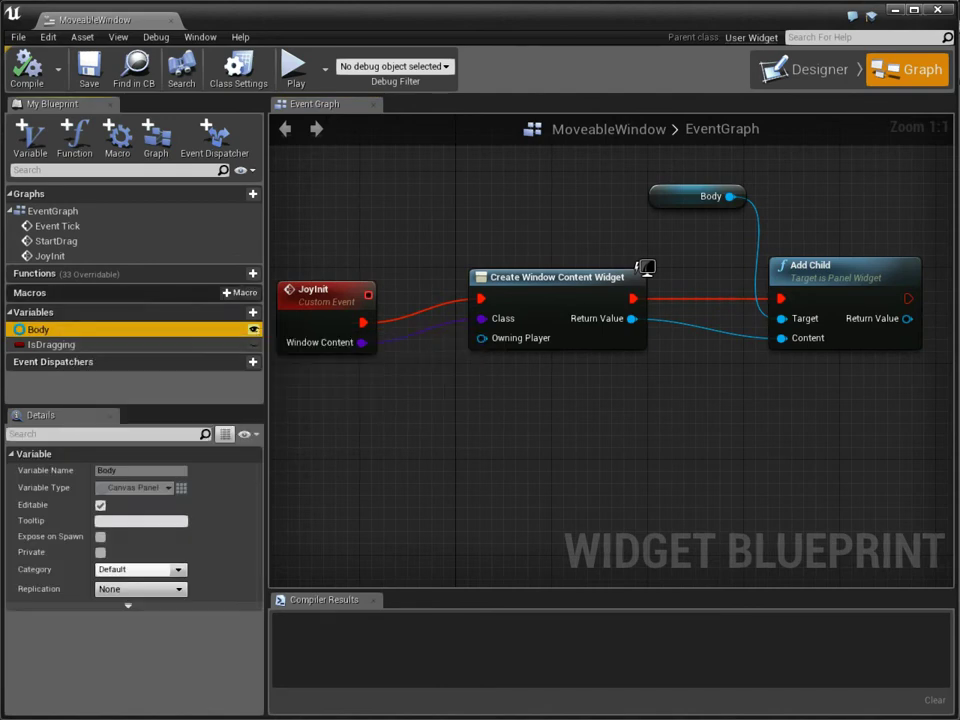
double_click(50, 256)
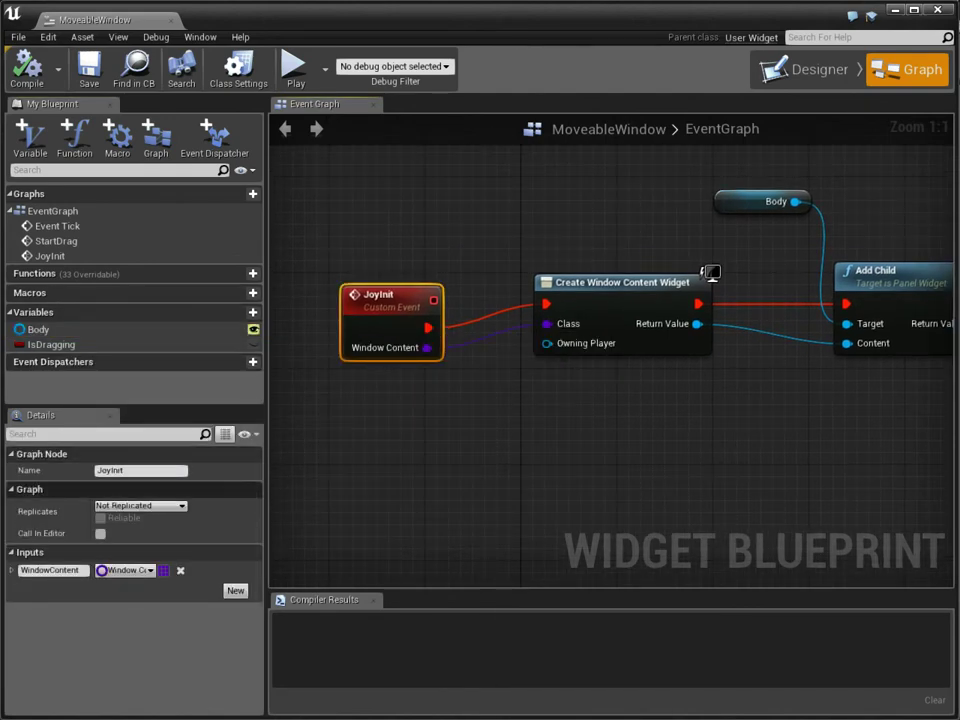
right_click_drag(521, 452, 319, 481)
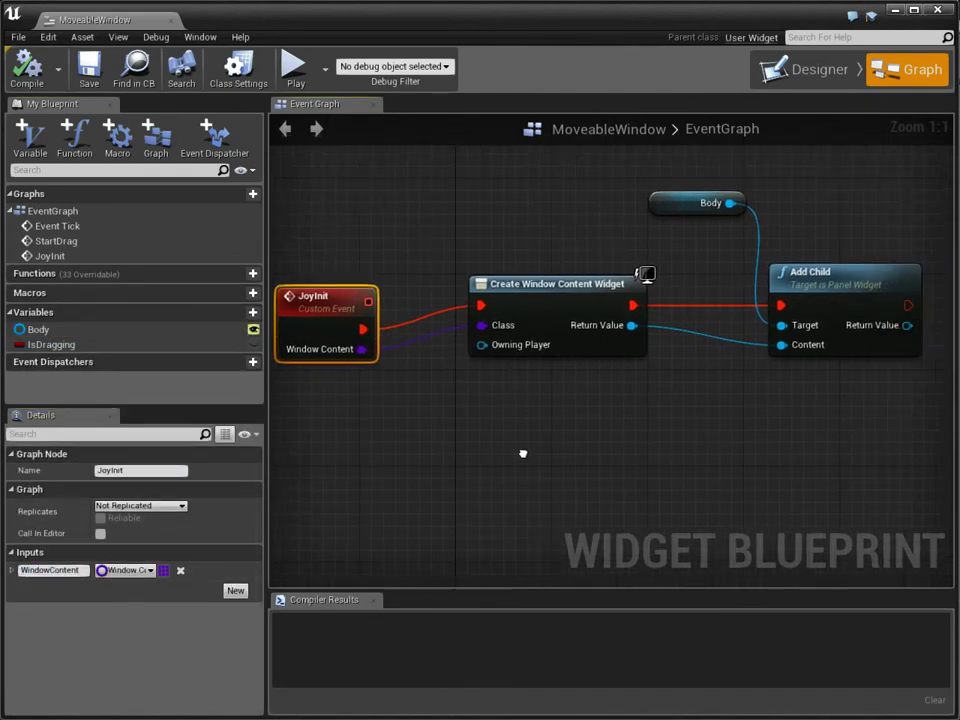
left_click(420, 311)
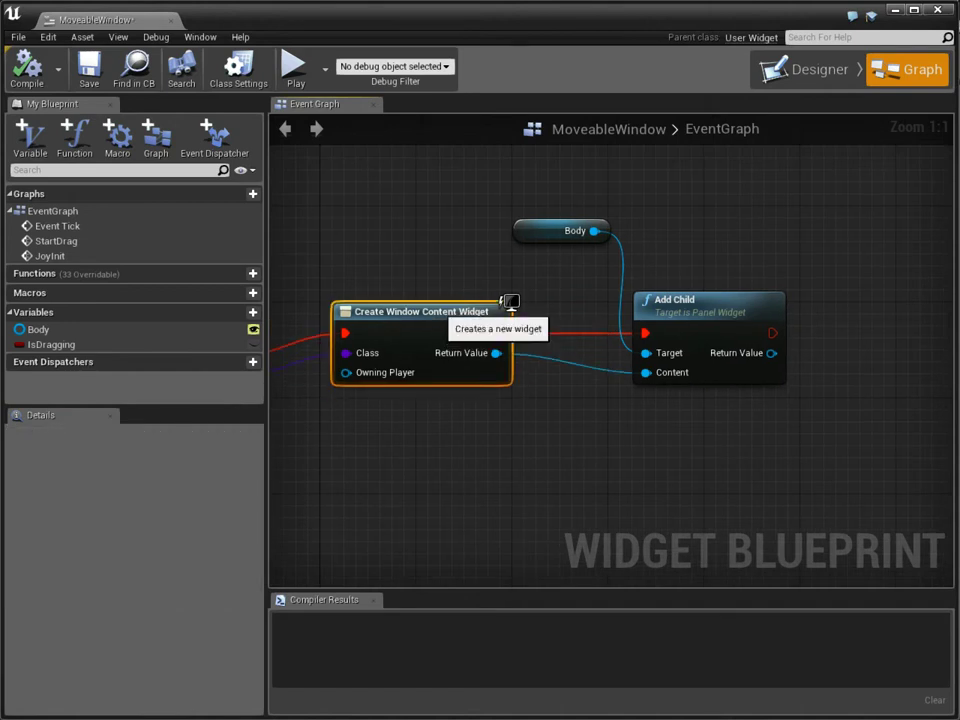
right_click_drag(748, 313, 585, 338)
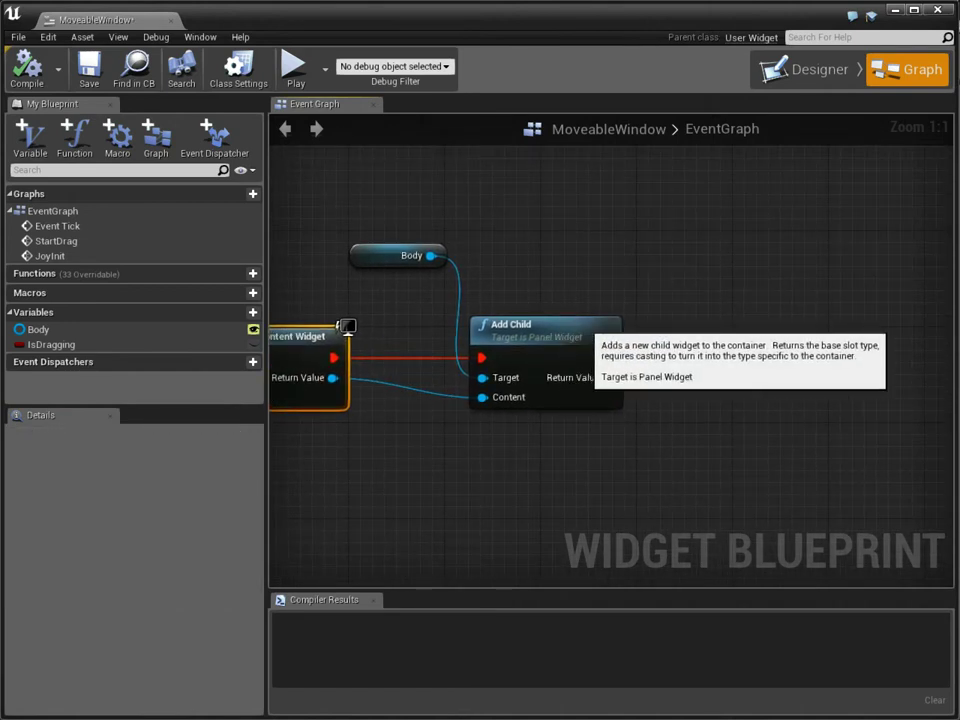
left_click(585, 338)
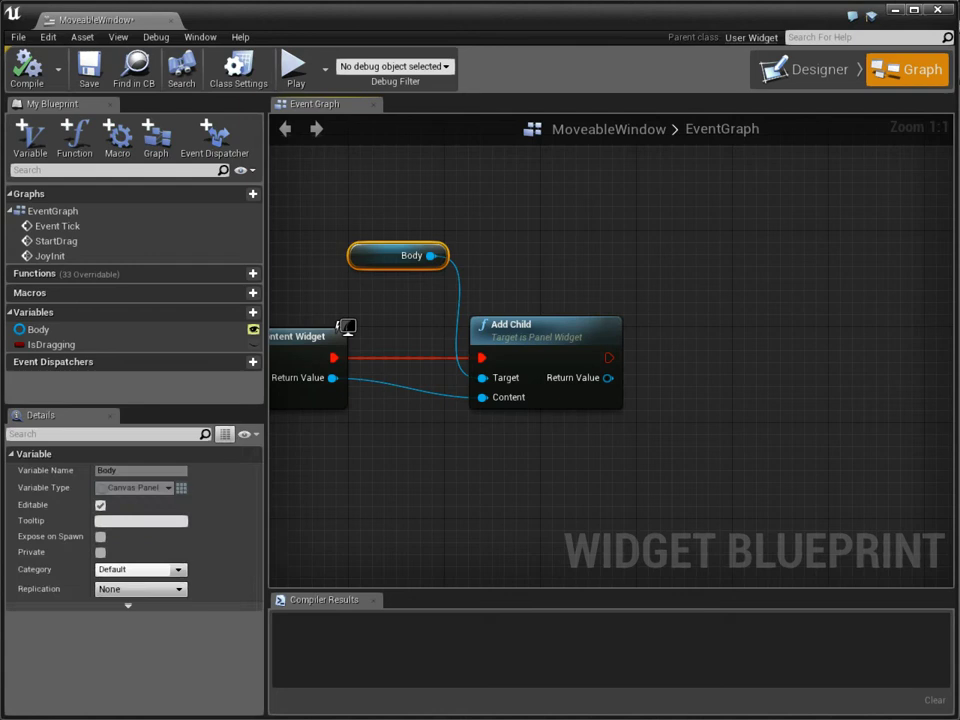
right_click_drag(353, 325, 443, 321)
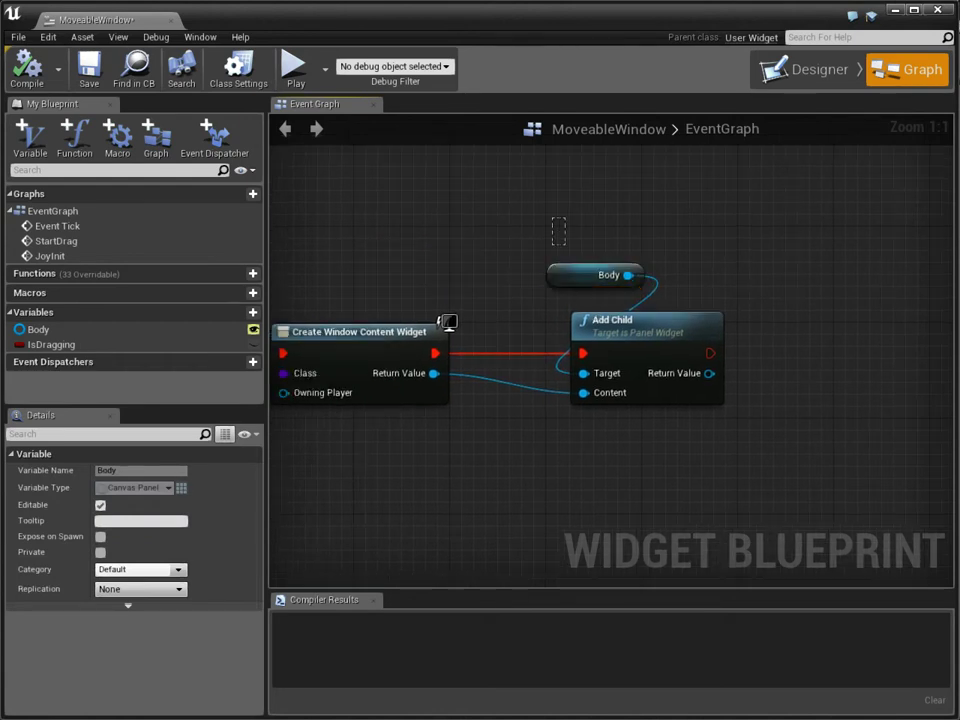
- Add a Slot as Canvas Slot node fed by the created window content widget
left_click(438, 321)
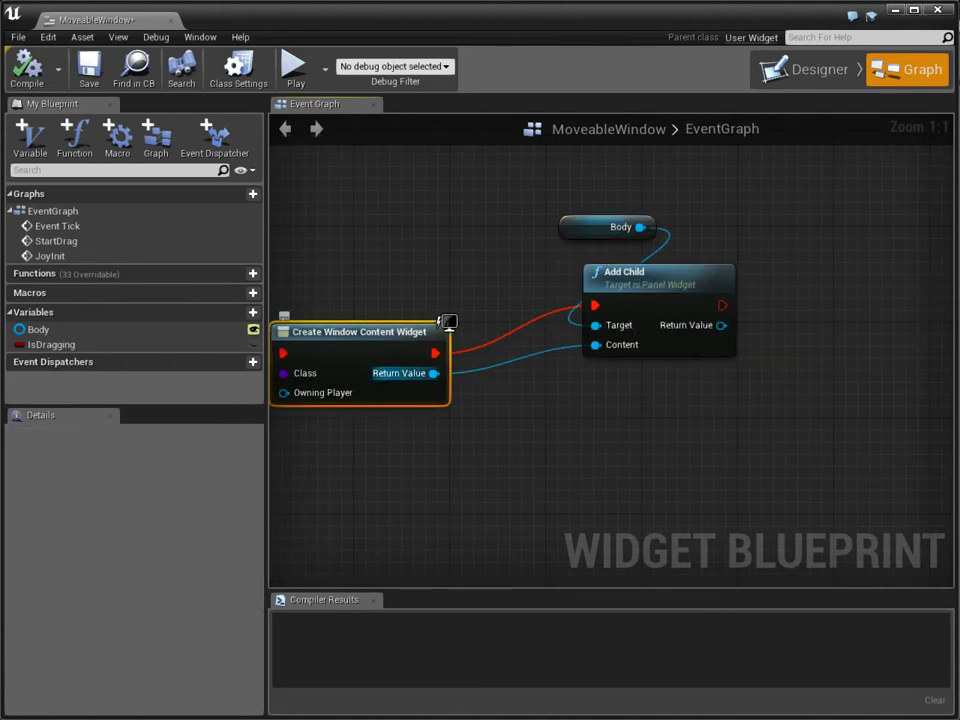
left_click_drag(433, 373, 615, 463)
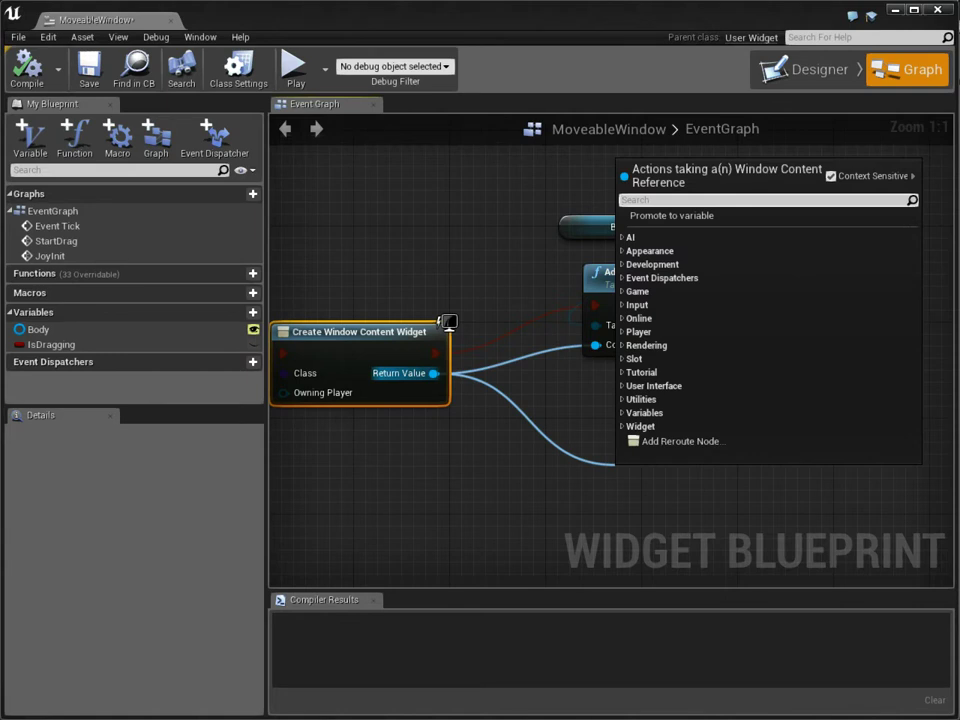
type("canvas")
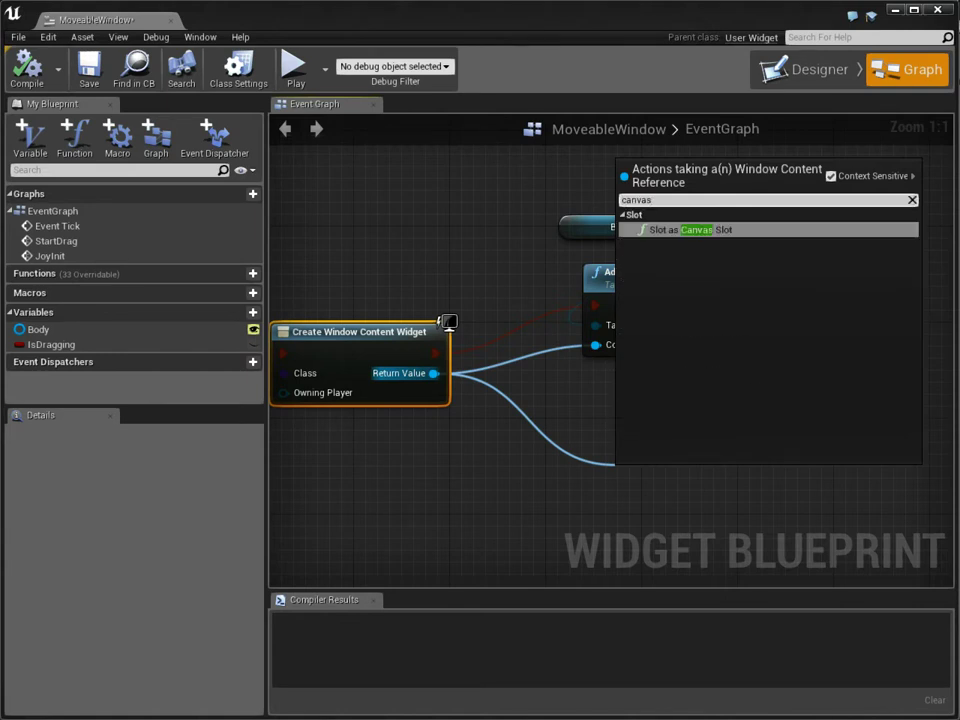
key("Return")
right_click_drag(600, 400, 468, 398)
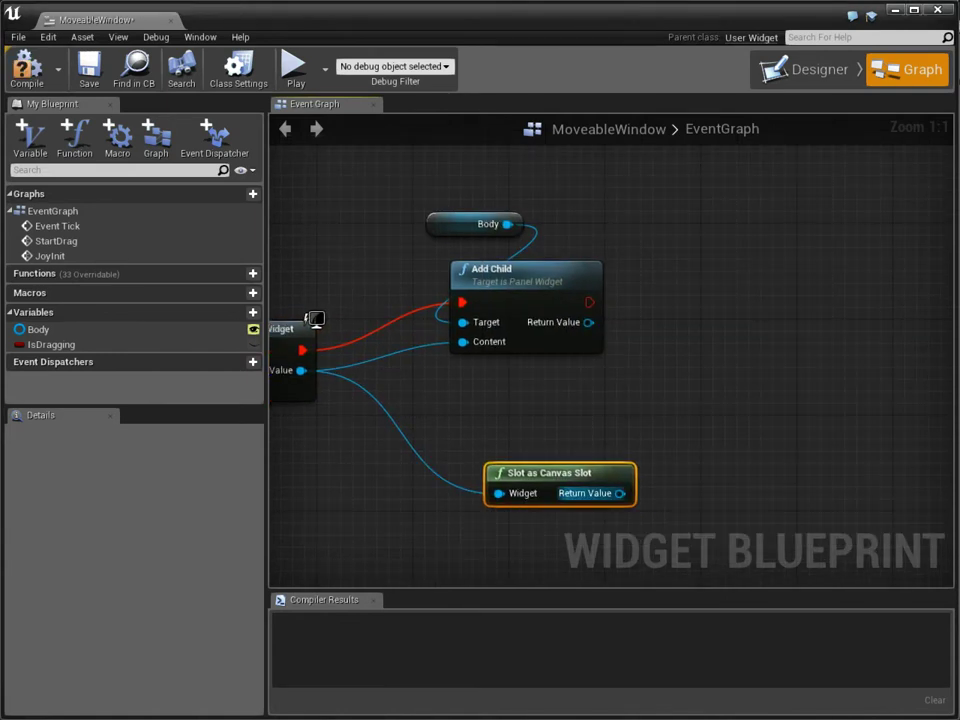
- Add a Set Auto Size node beside Add Child and compile MoveableWindow
left_click_drag(685, 442, 685, 442)
type("autos")
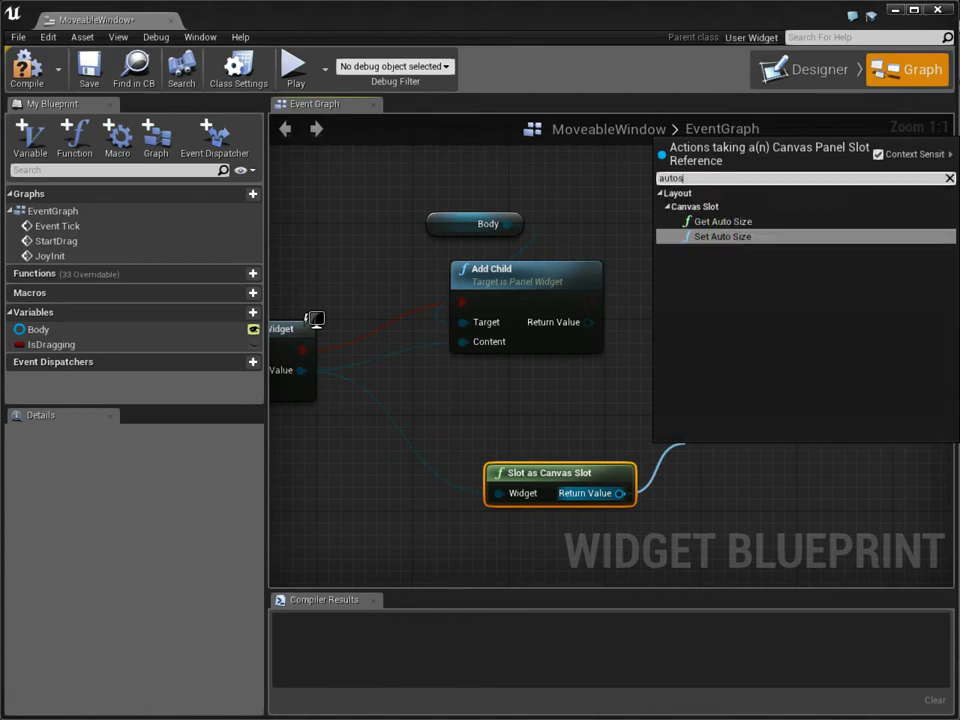
key("Return")
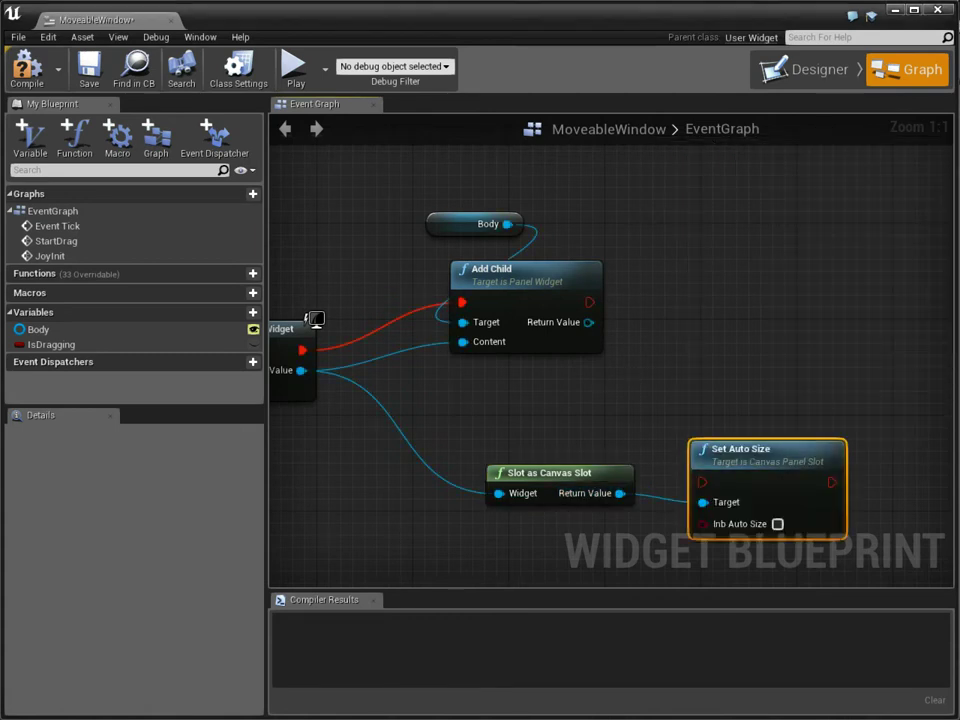
left_click_drag(740, 449, 788, 317)
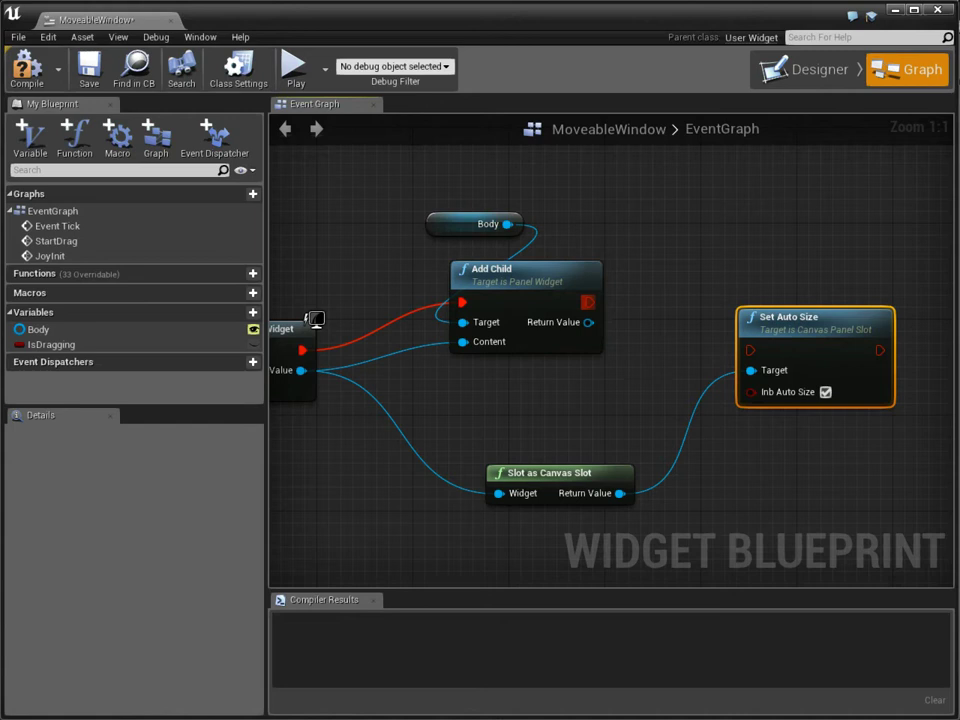
left_click(27, 68)
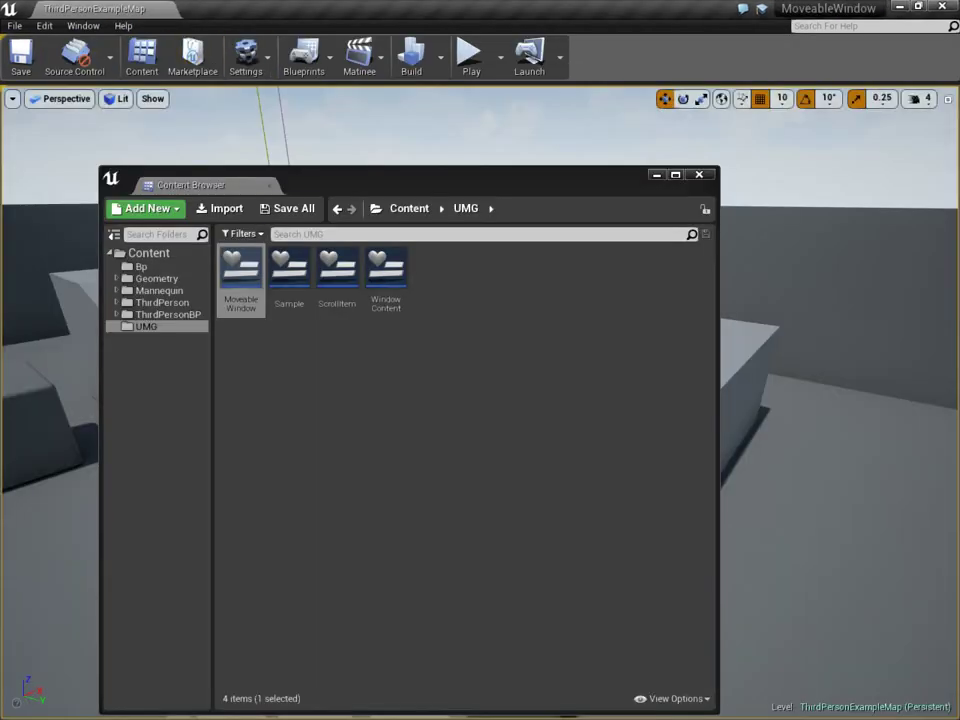
double_click(240, 268)
- Play-test the level, running up the stairs, then end it with the console command 'exit'
key("alt+p")
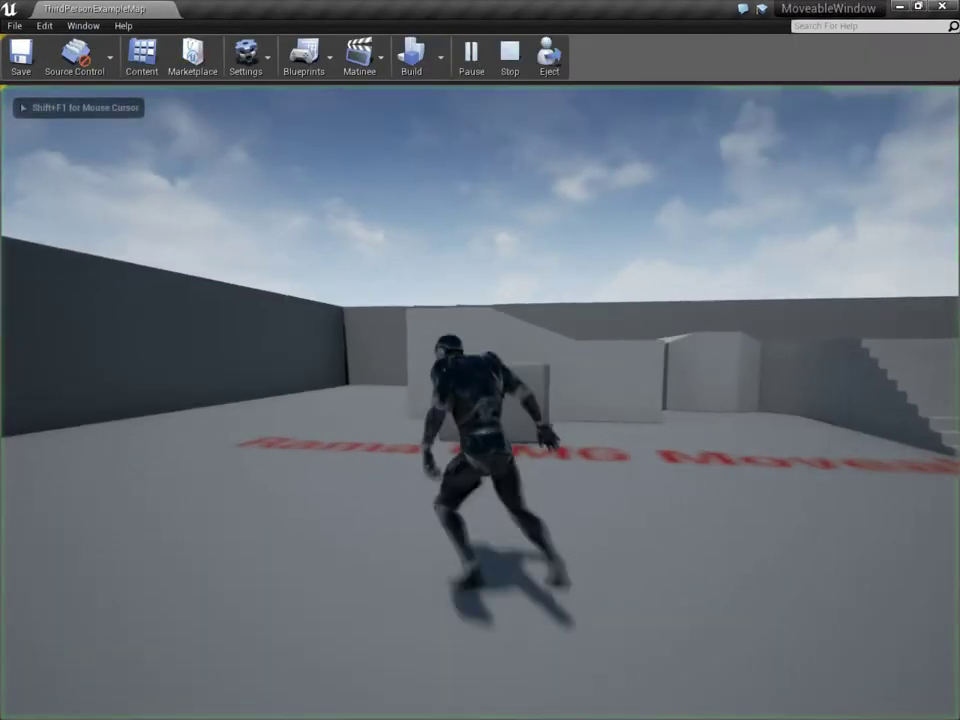
key("space")
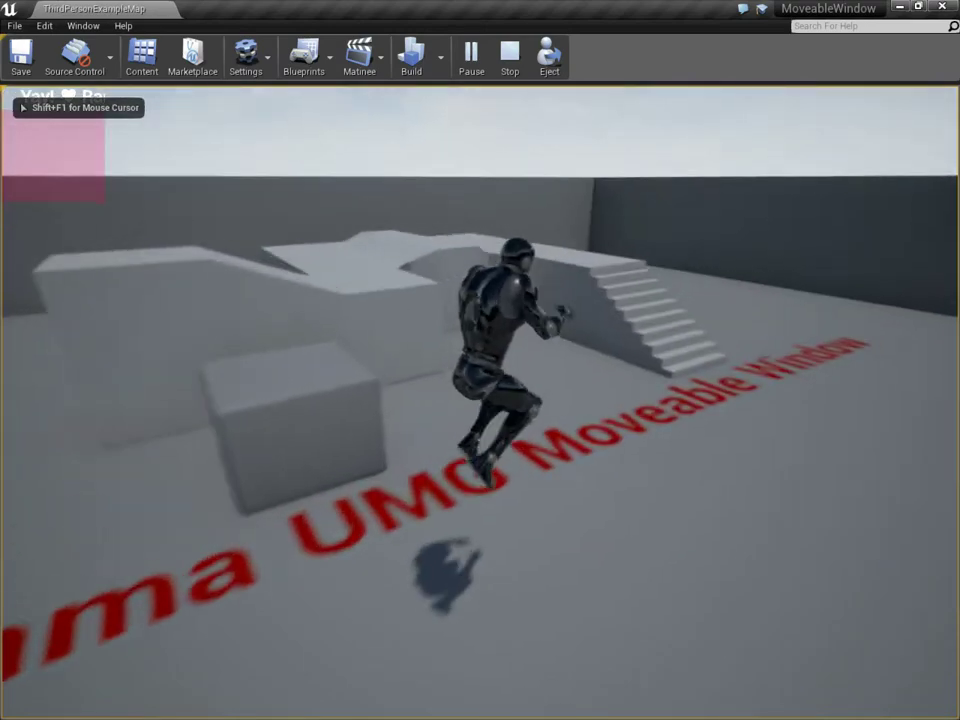
key("w")
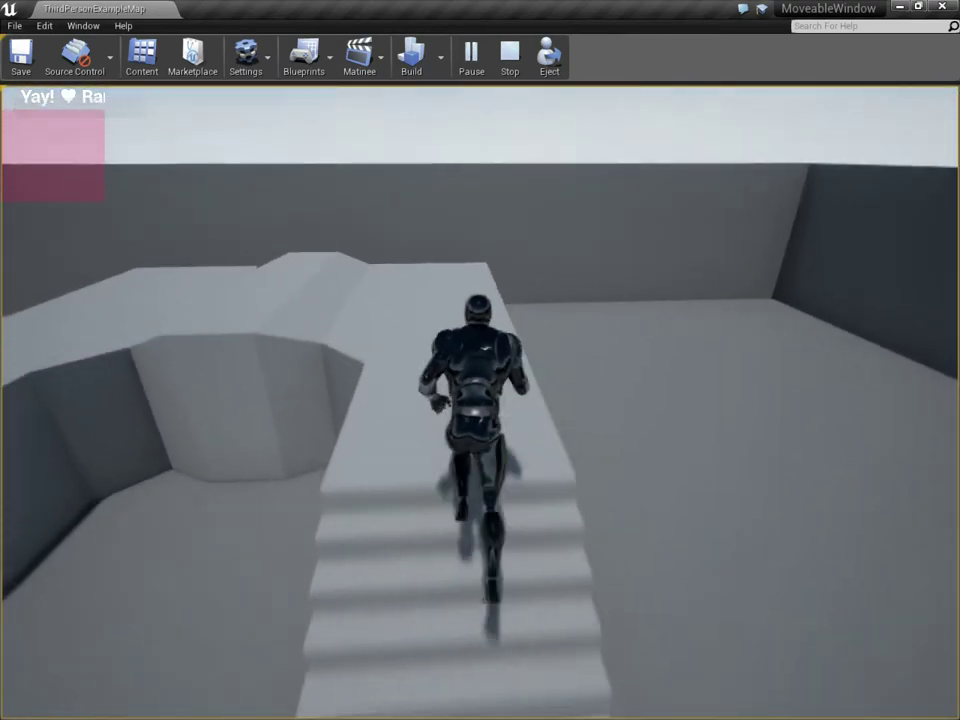
key("w")
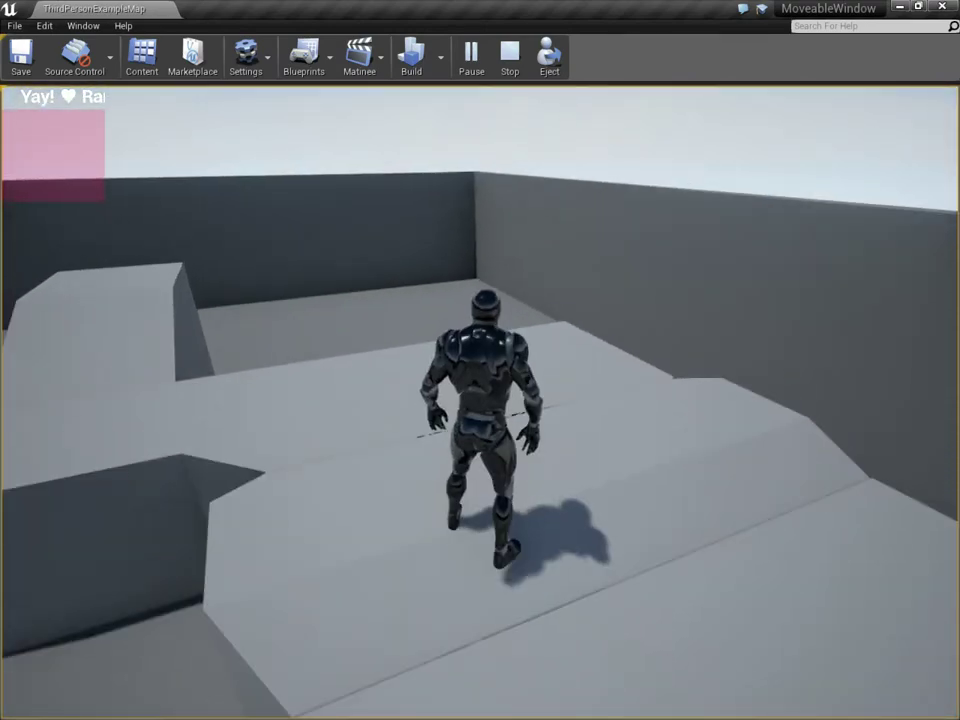
key("grave")
type("exit")
key("Return")
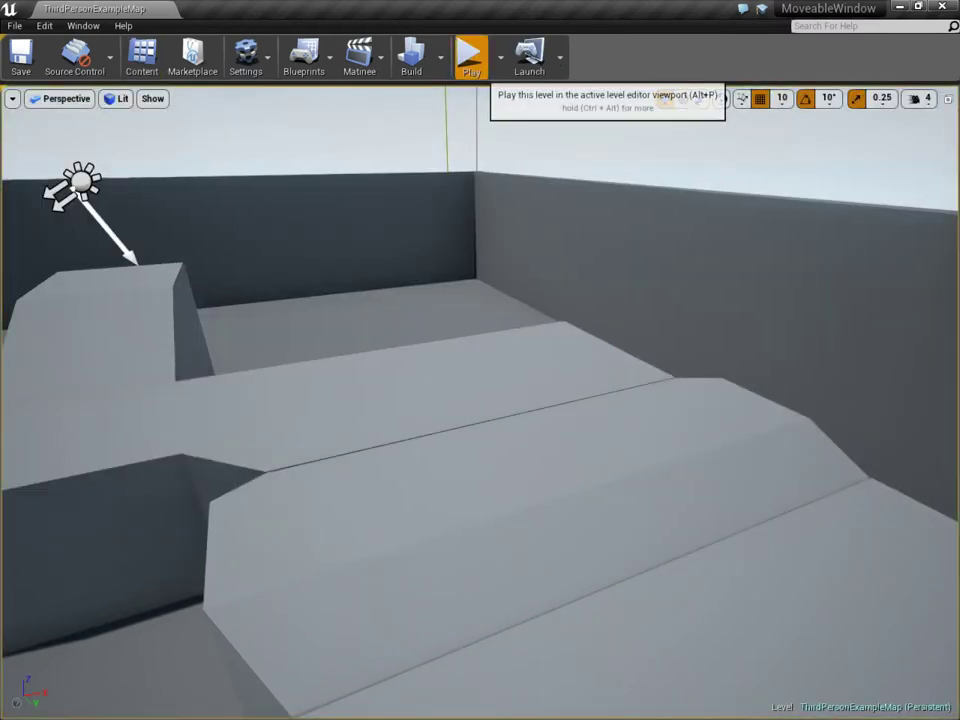
- Play the level a second time, jump, and end it with 'exit' in the console
left_click(471, 55)
key("space")
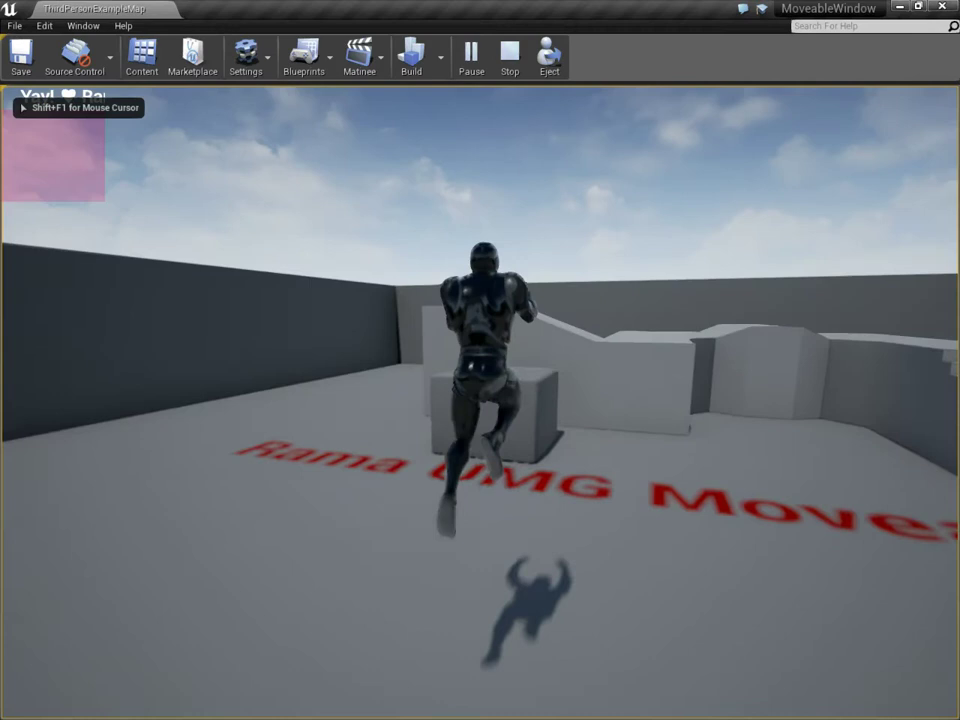
key("grave")
type("exit")
key("Return")
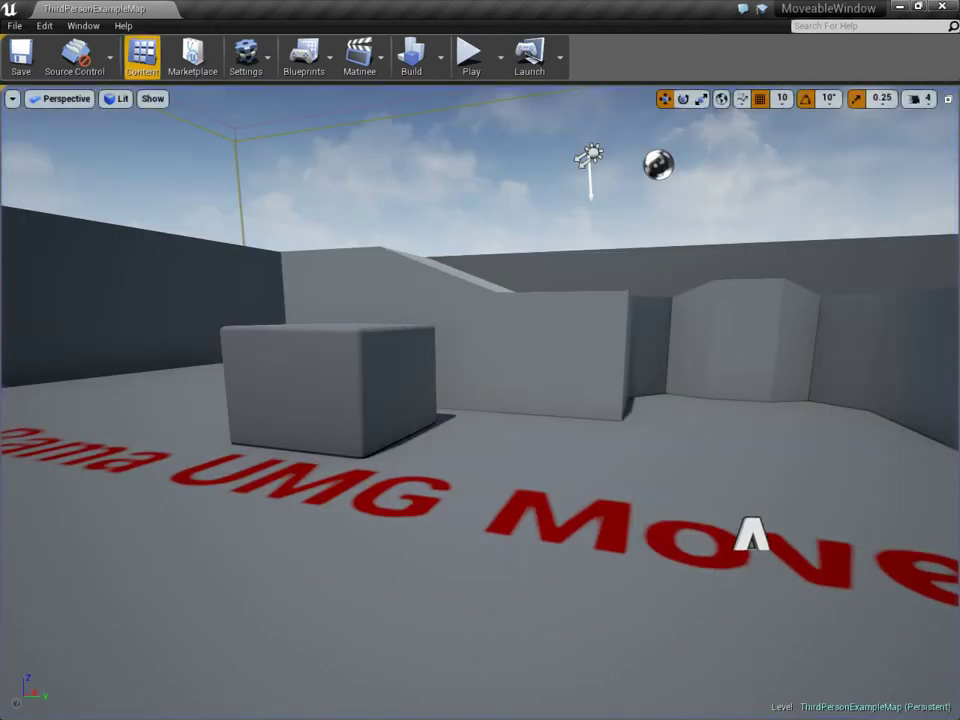
- Open the PCBP blueprint from the Bp folder
left_click(141, 55)
left_click(141, 266)
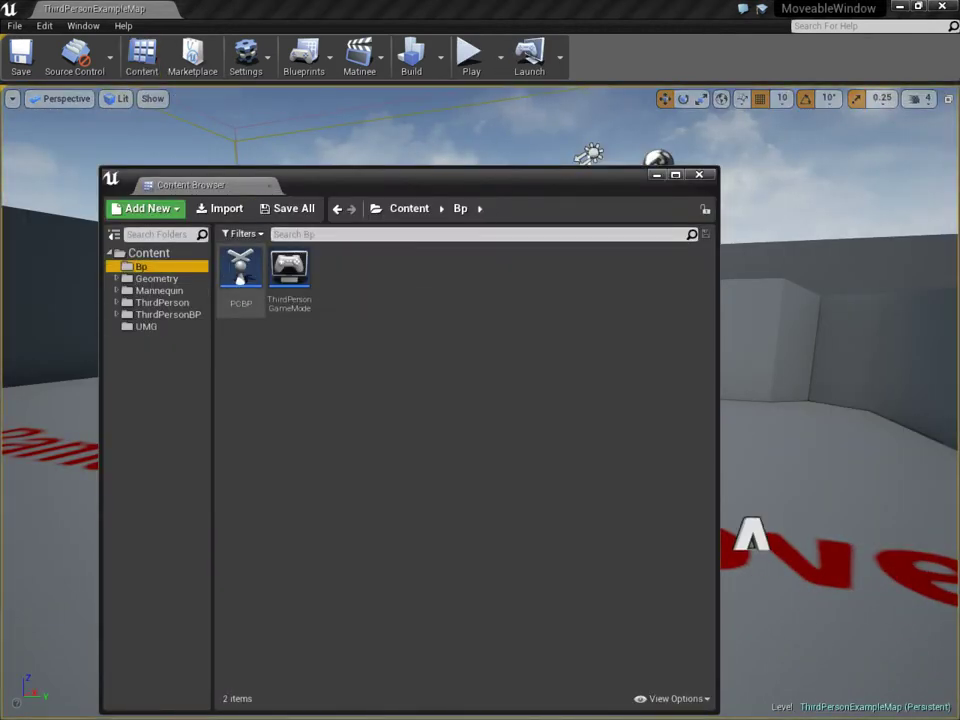
double_click(236, 262)
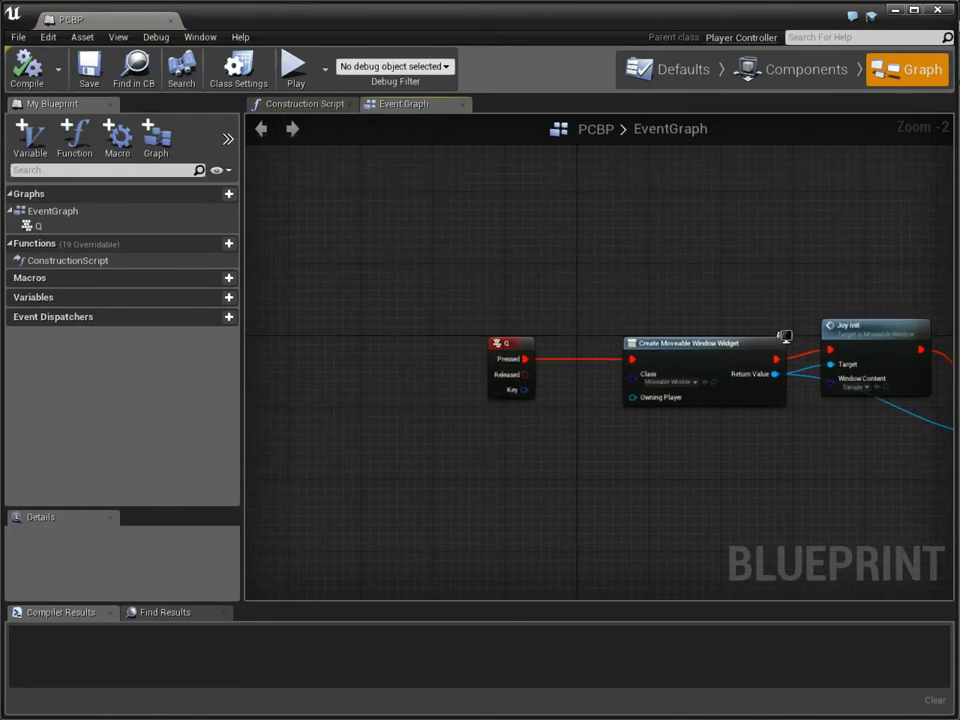
- Add a Set Show Mouse Cursor node between Q Pressed and Create Widget, then compile
right_click(402, 264)
type("s")
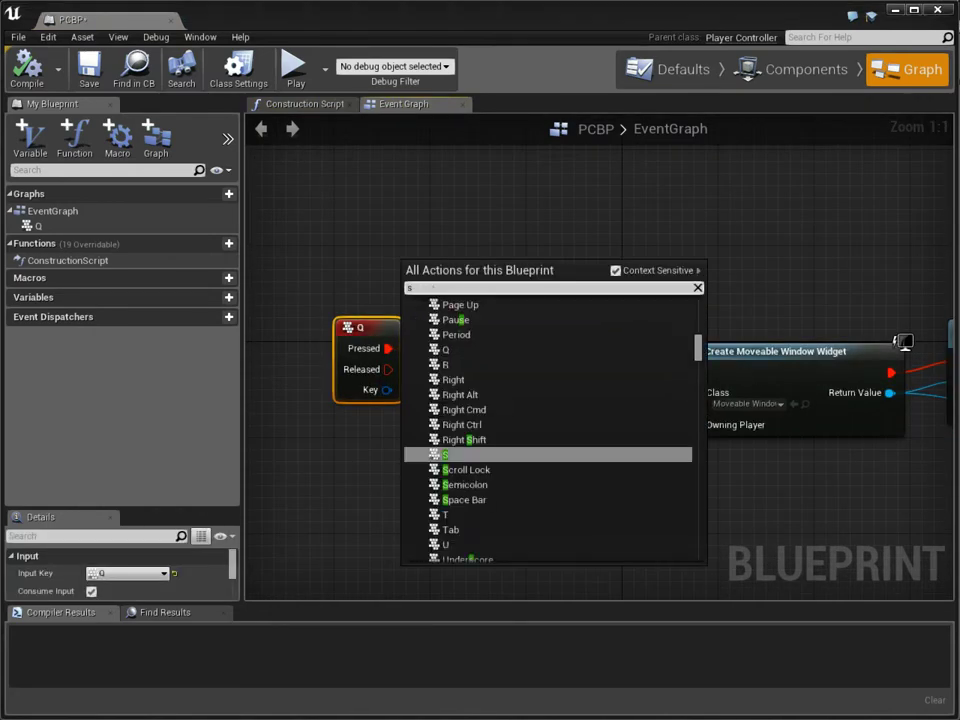
type("howmous")
key("Down")
key("Return")
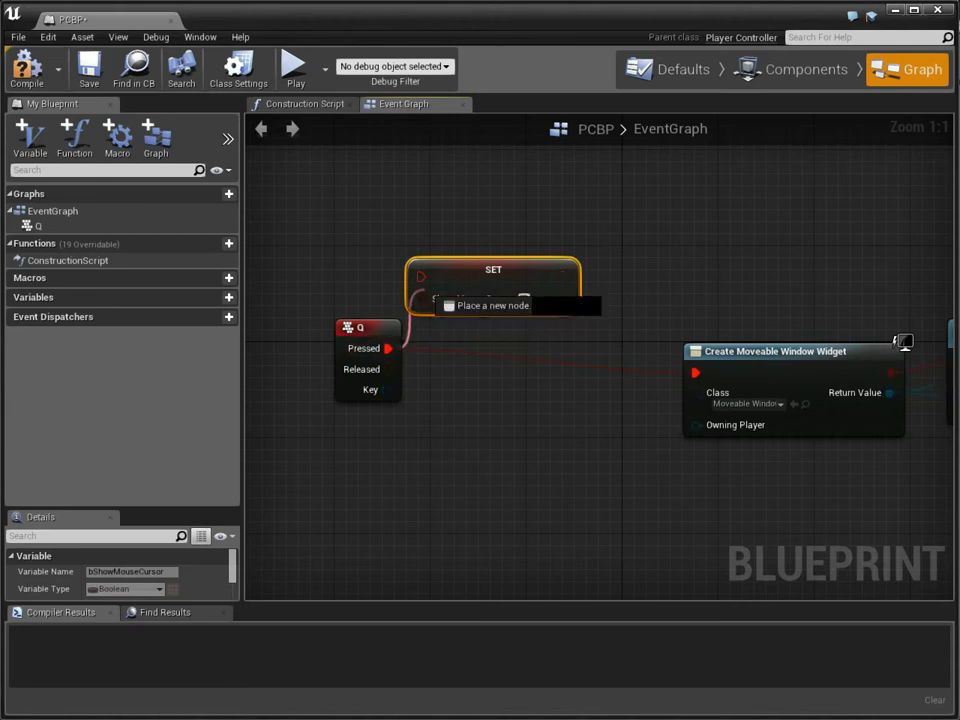
left_click_drag(556, 276, 592, 300)
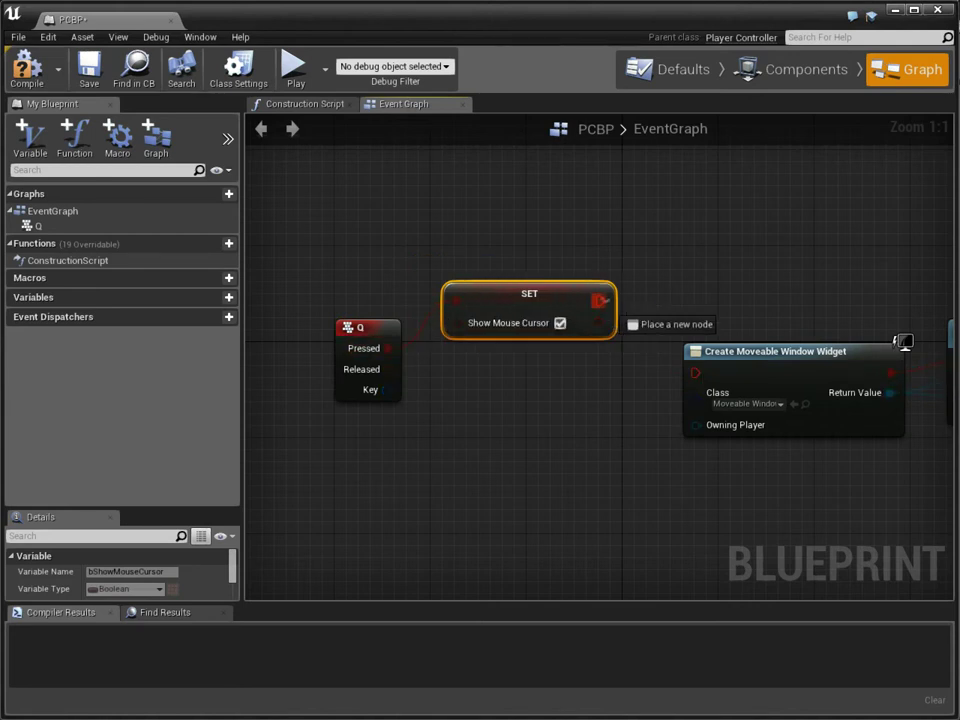
key("F7")
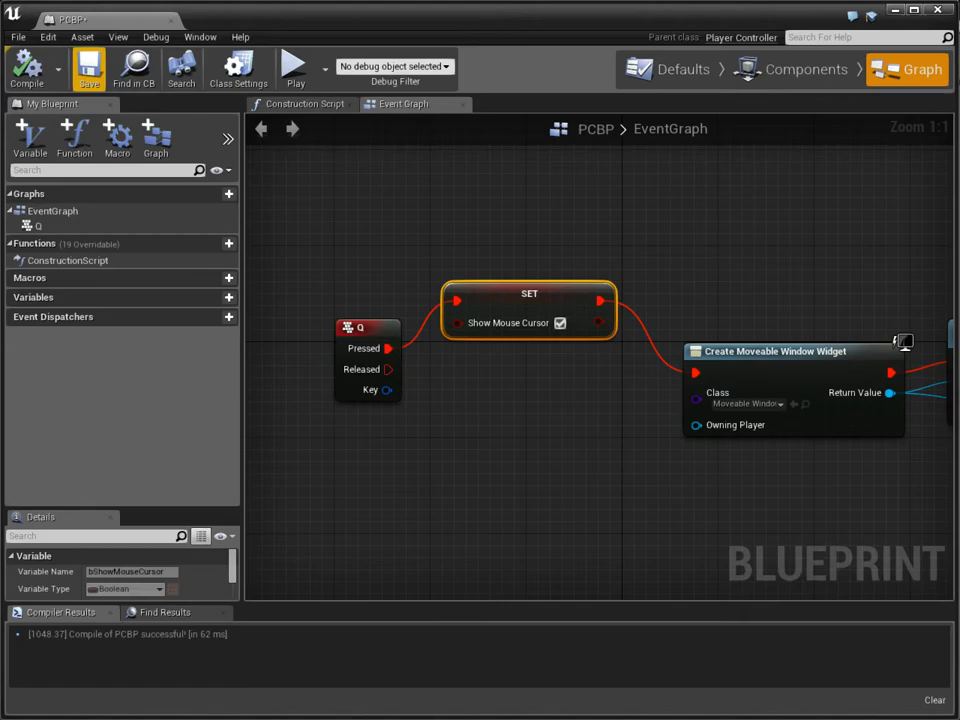
- Save PCBP, play-test the level, and end it with 'exit' in the console
key("ctrl+s")
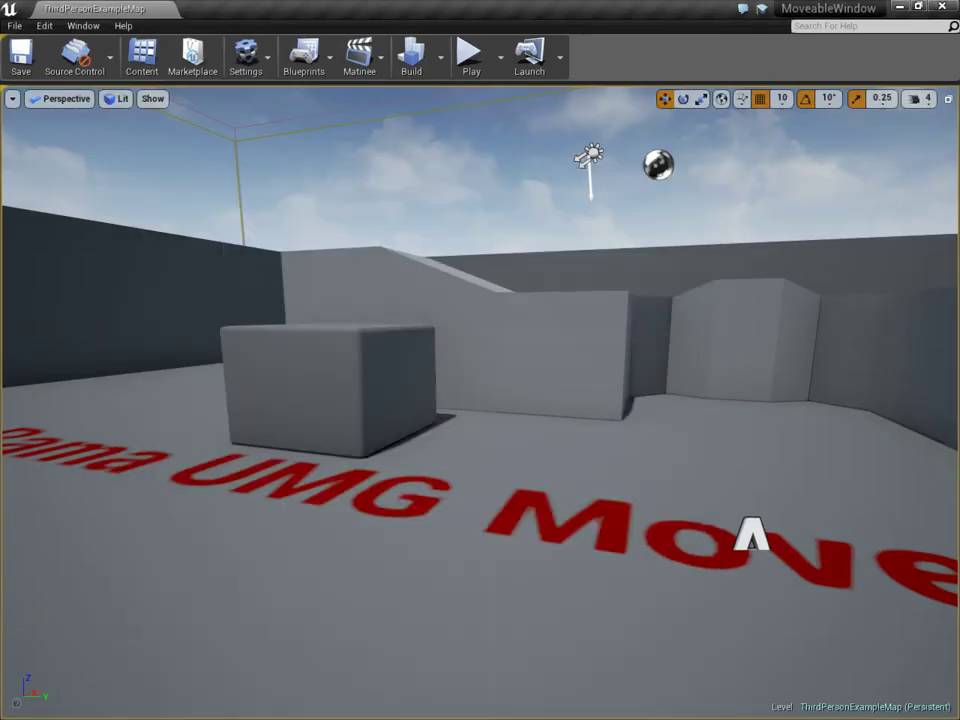
key("alt+p")
key("space")
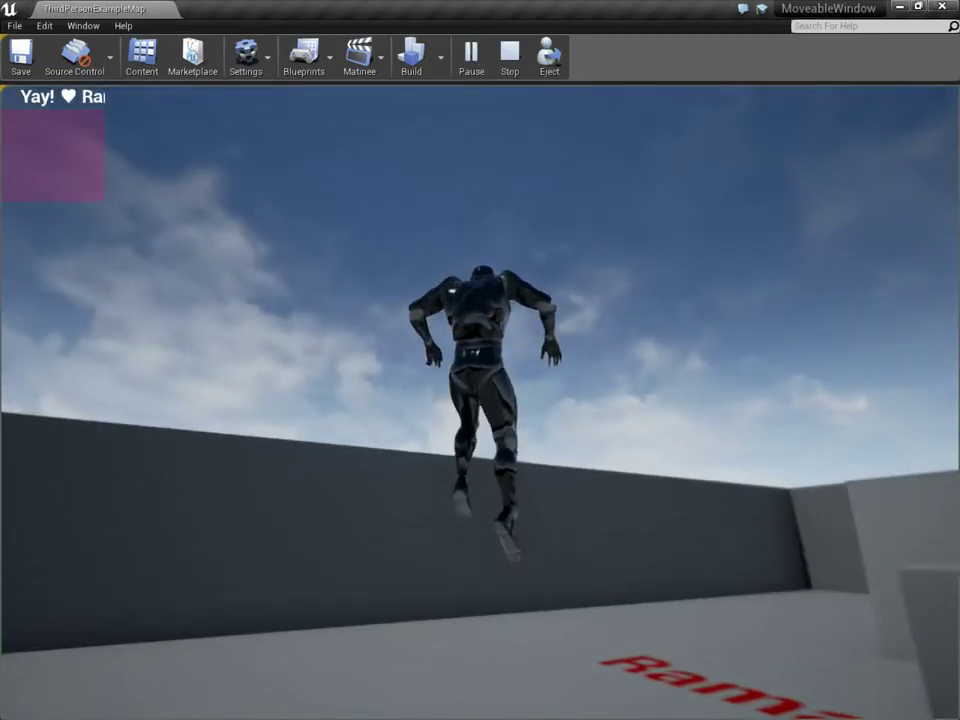
key("w")
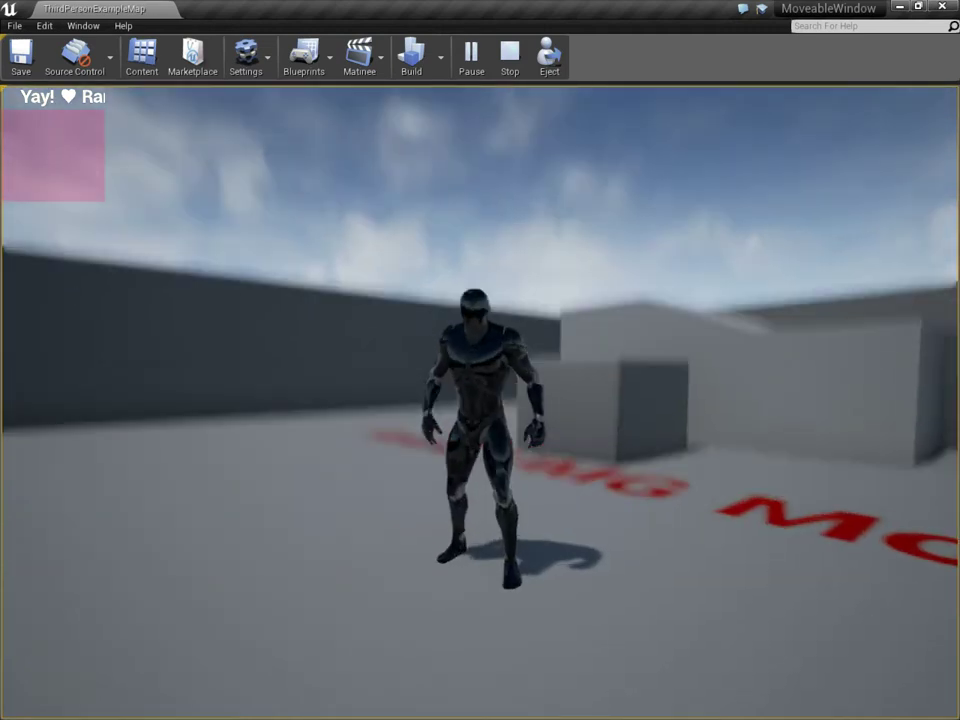
key("grave")
key("grave")
type("exit")
key("Return")
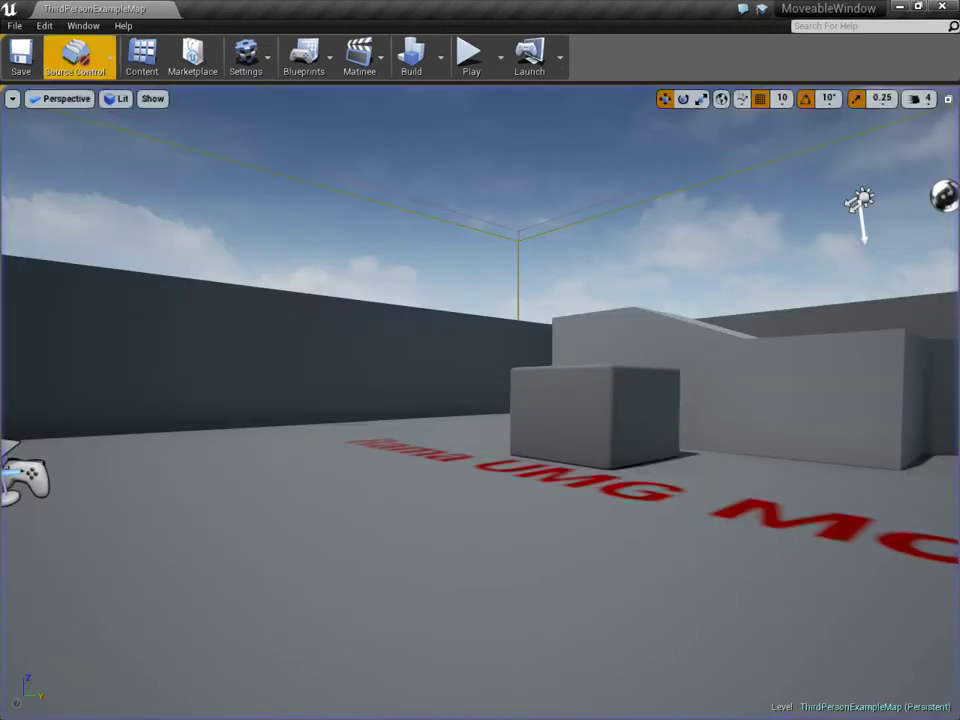
- Open the Sample widget from the UMG folder and view its event graph
left_click(142, 57)
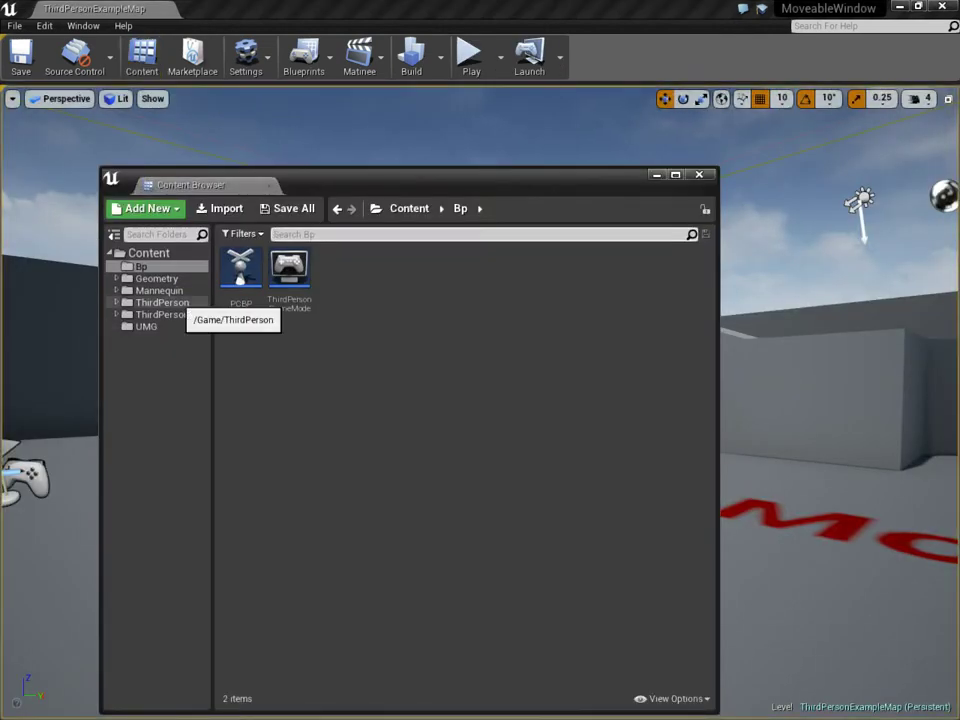
left_click(146, 326)
double_click(289, 275)
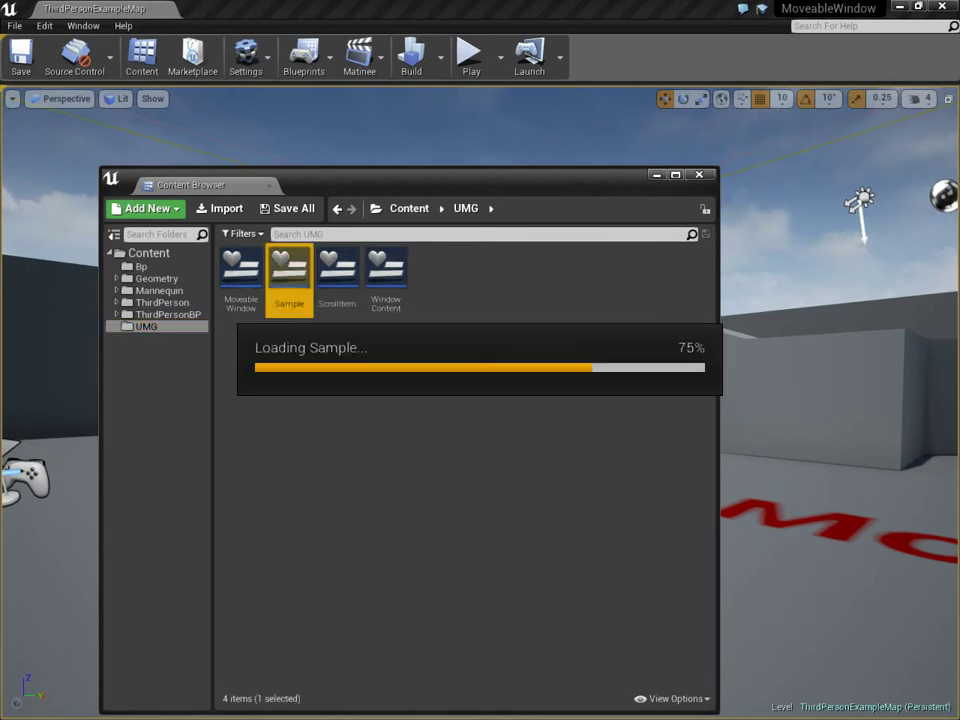
left_click(907, 70)
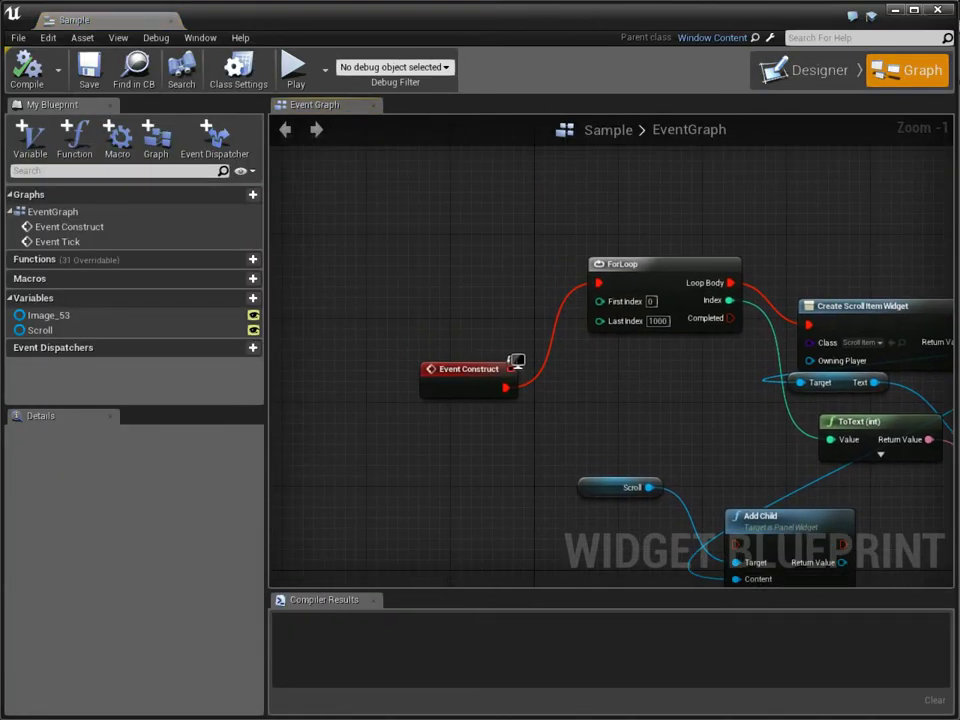
- Rearrange Event Construct and Create Scroll Item Widget nodes to expose the SetText node
left_click_drag(505, 362, 474, 192)
right_click_drag(541, 251, 381, 261)
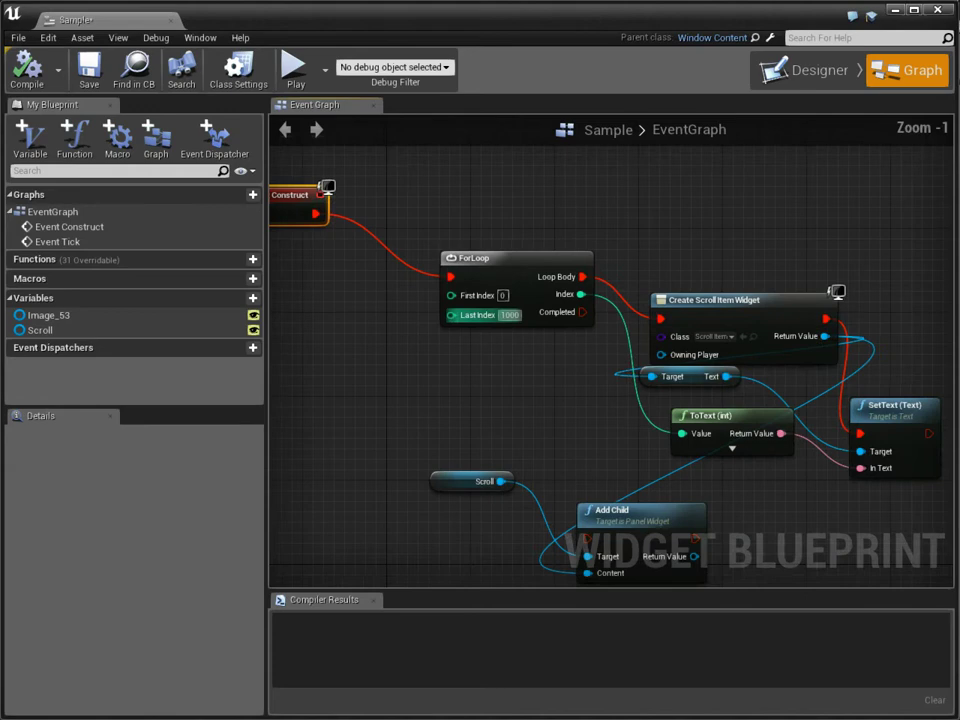
scroll(565, 330, "up", 1)
scroll(585, 356, "up", 2)
right_click_drag(585, 356, 405, 326)
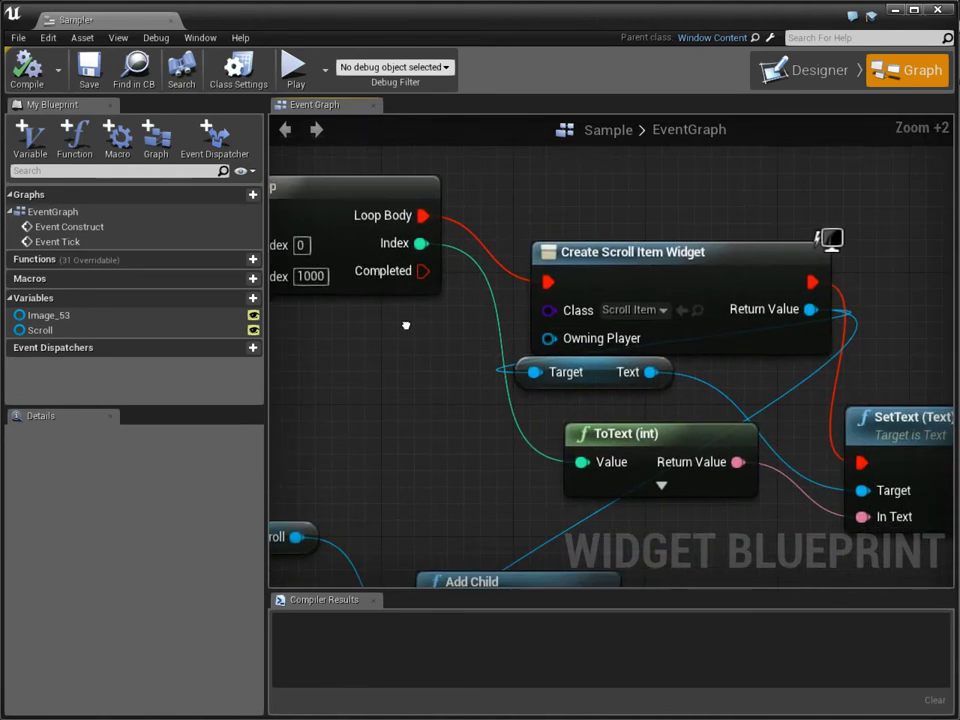
left_click_drag(705, 275, 700, 225)
right_click_drag(700, 225, 542, 216)
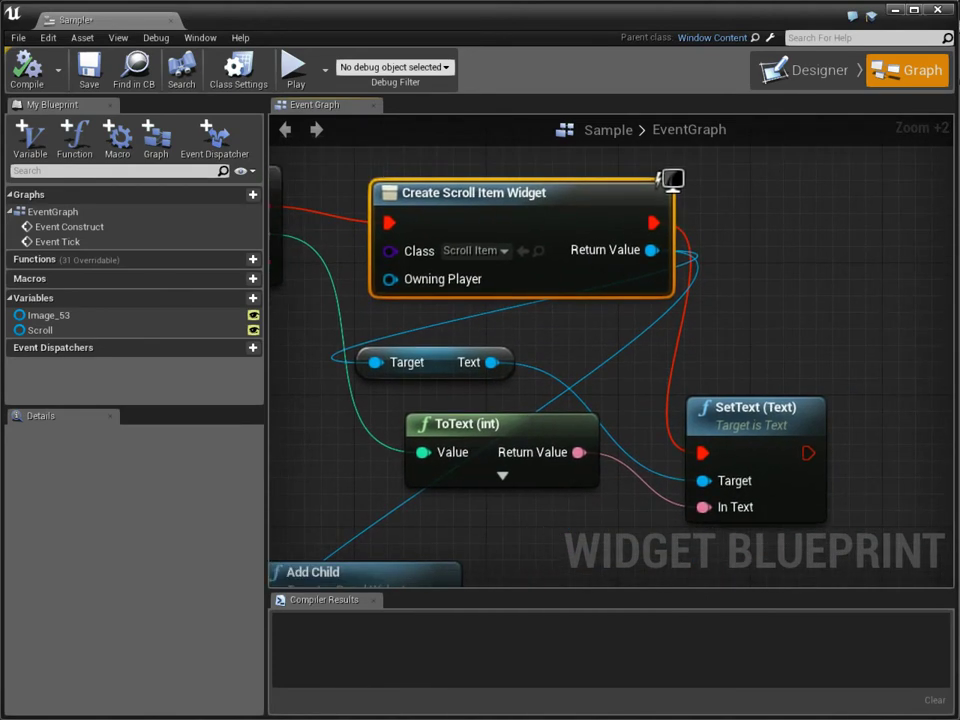
scroll(850, 302, "down", 1)
scroll(850, 302, "down", 1)
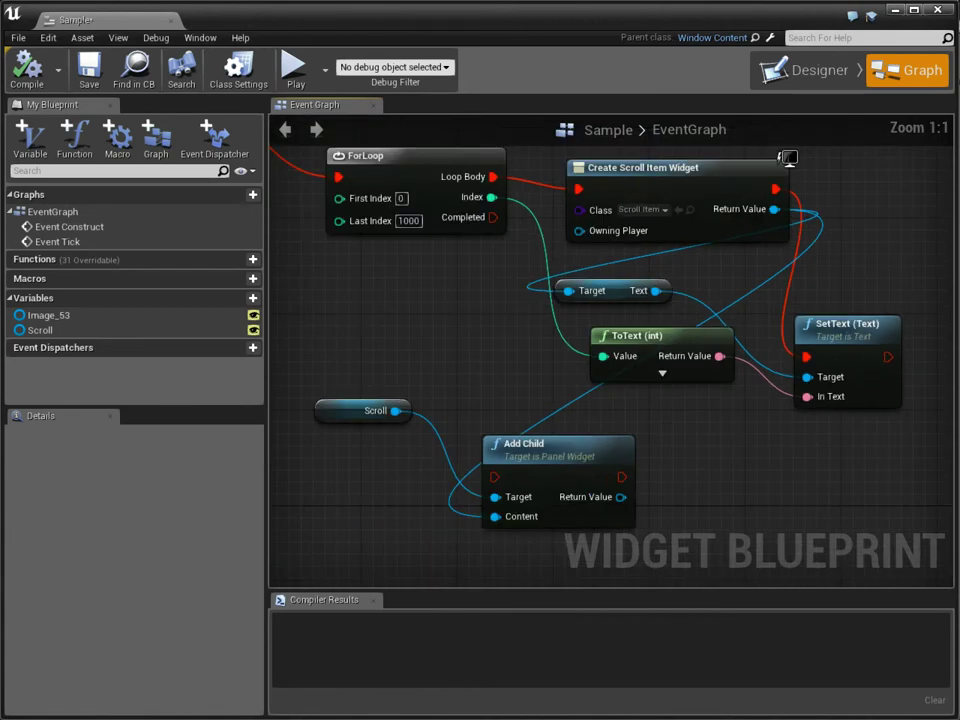
- Place Scroll and Add Child to the right of SetText, then compile and save Sample
left_click_drag(340, 412, 711, 159)
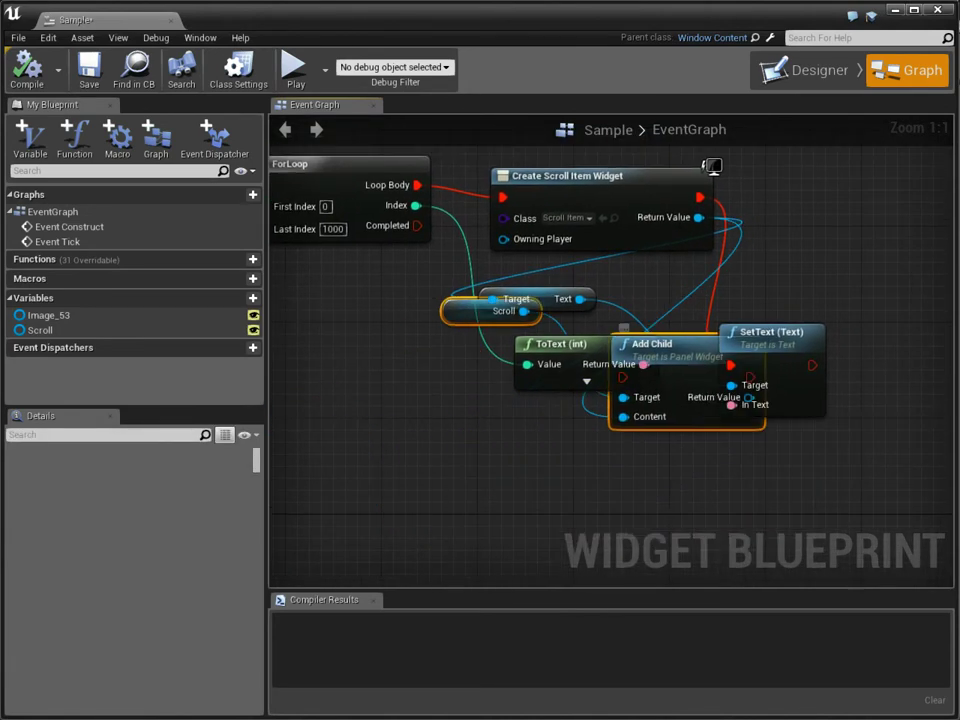
right_click_drag(736, 161, 478, 247)
left_click_drag(476, 247, 644, 223)
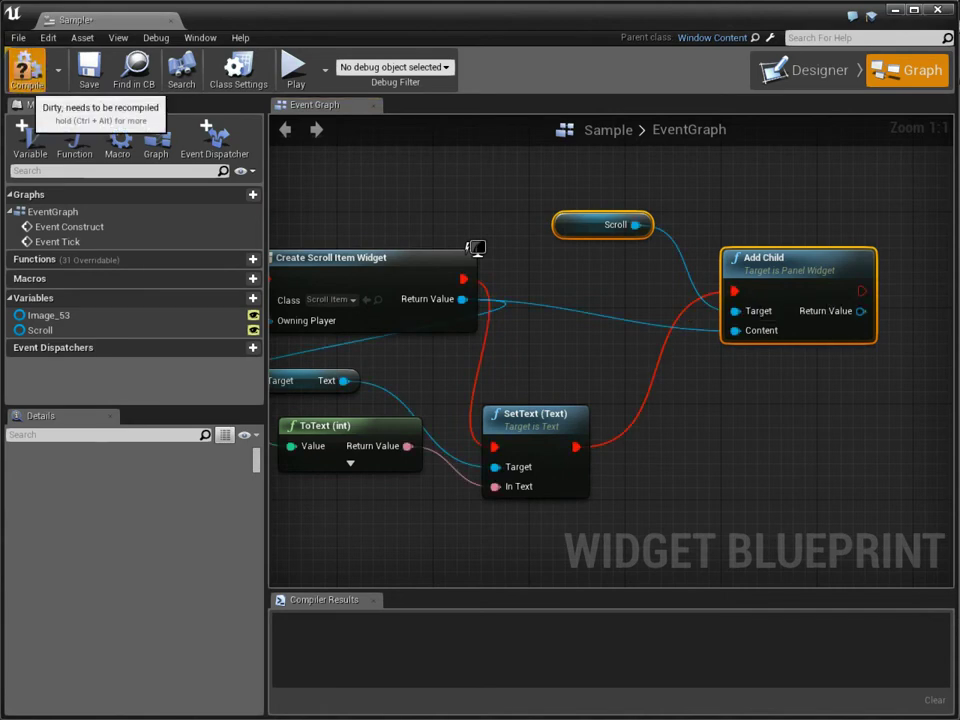
left_click(27, 68)
left_click(89, 68)
- Close the Sample editor and asset browser, then play-test the scrolling list
left_click(172, 20)
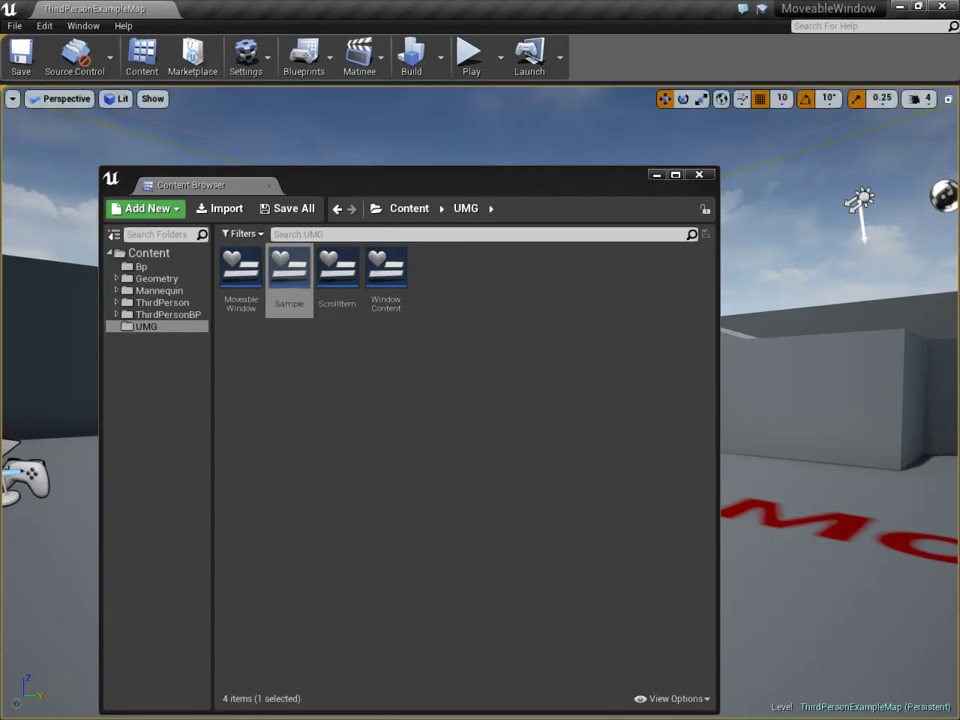
left_click(699, 174)
left_click(470, 60)
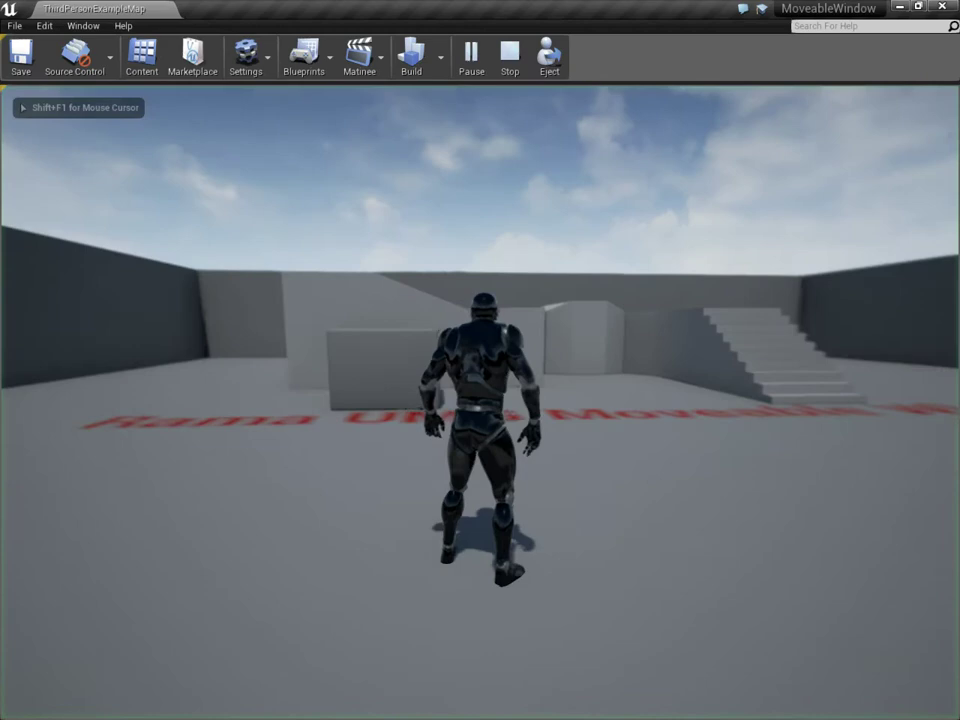
key("space")
key("space")
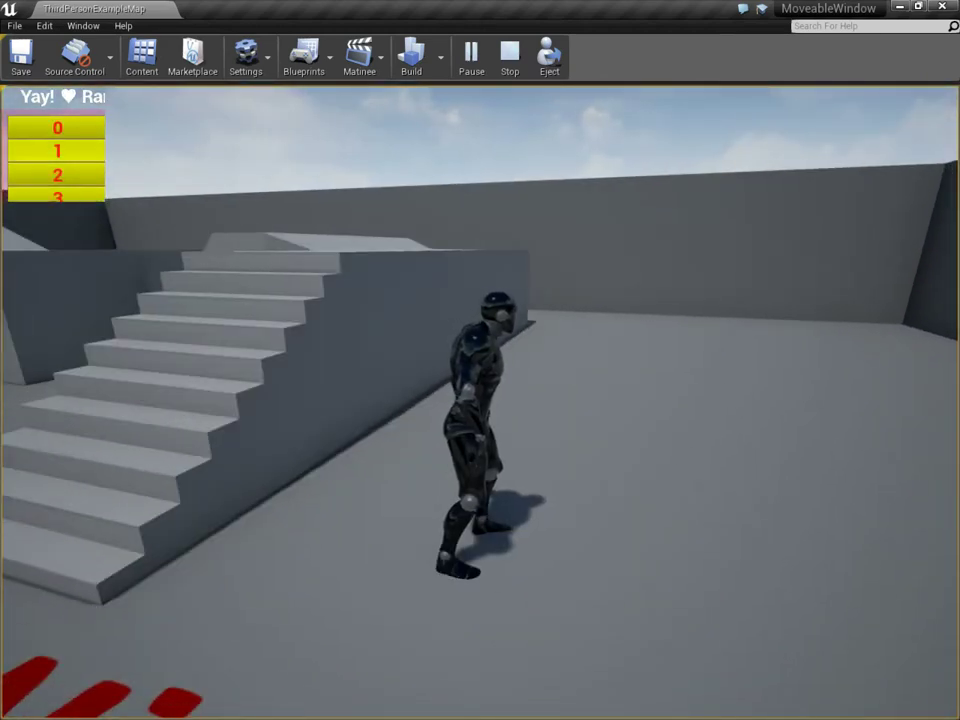
- Stop the game by running 'exit' in the in-game console
key("grave")
key("grave")
type("exit")
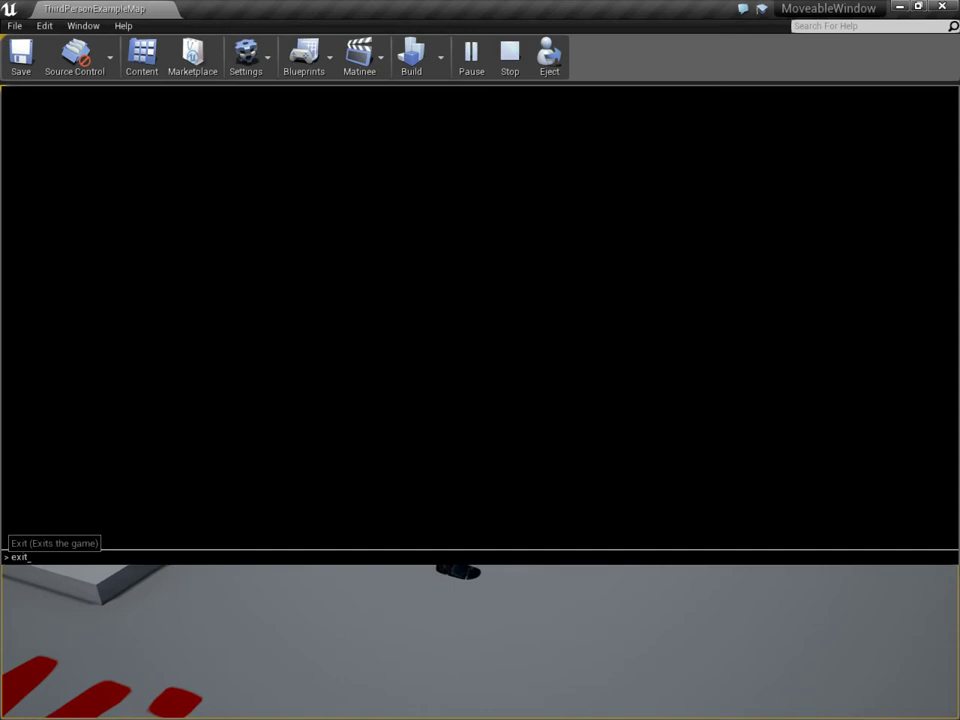
key("grave")
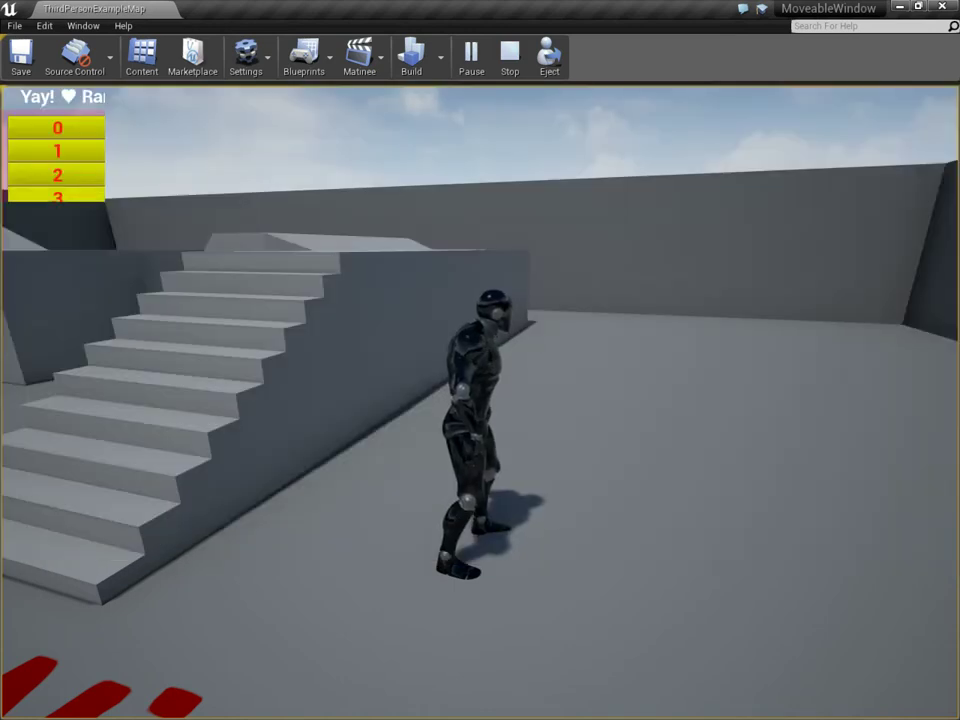
key("grave")
type("exit")
key("grave")
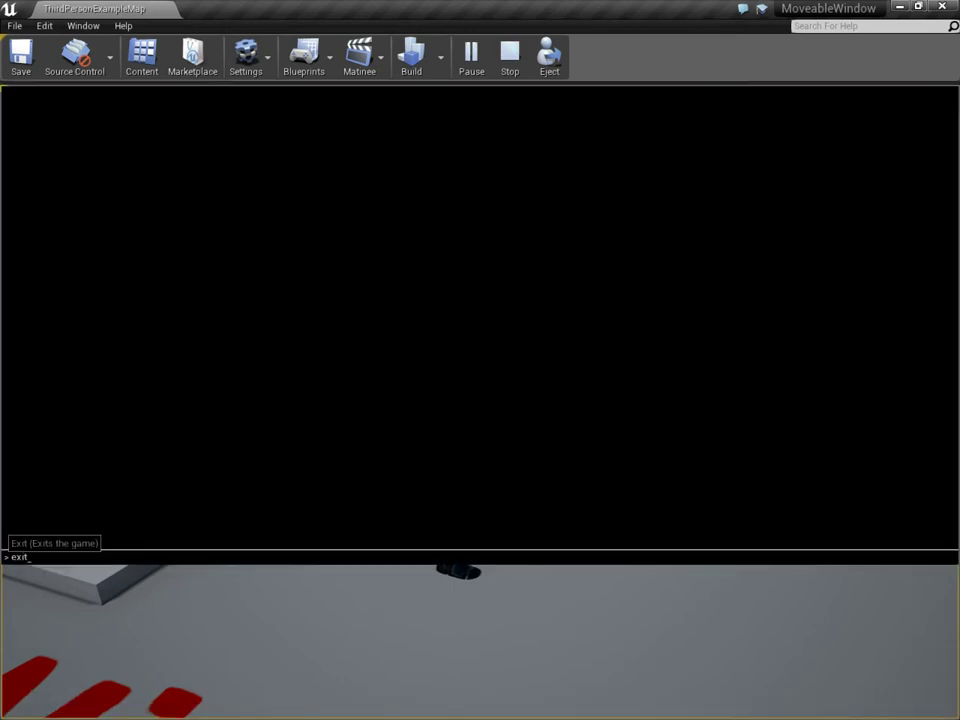
key("Return")
- Open MoveableWindow and inspect its IsDragging variable
left_click(141, 55)
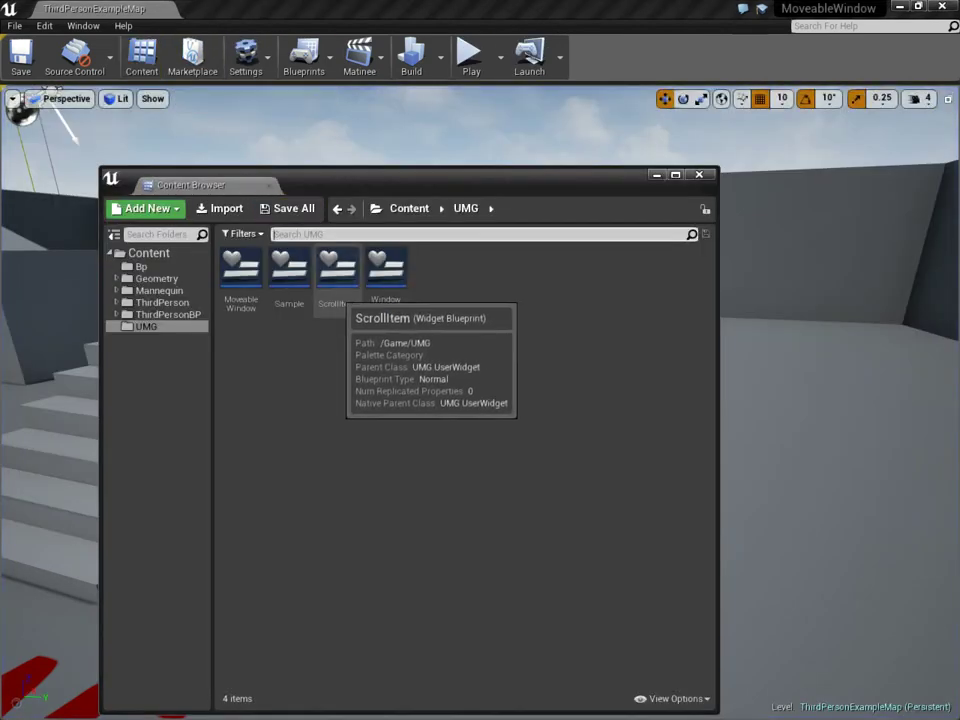
double_click(240, 272)
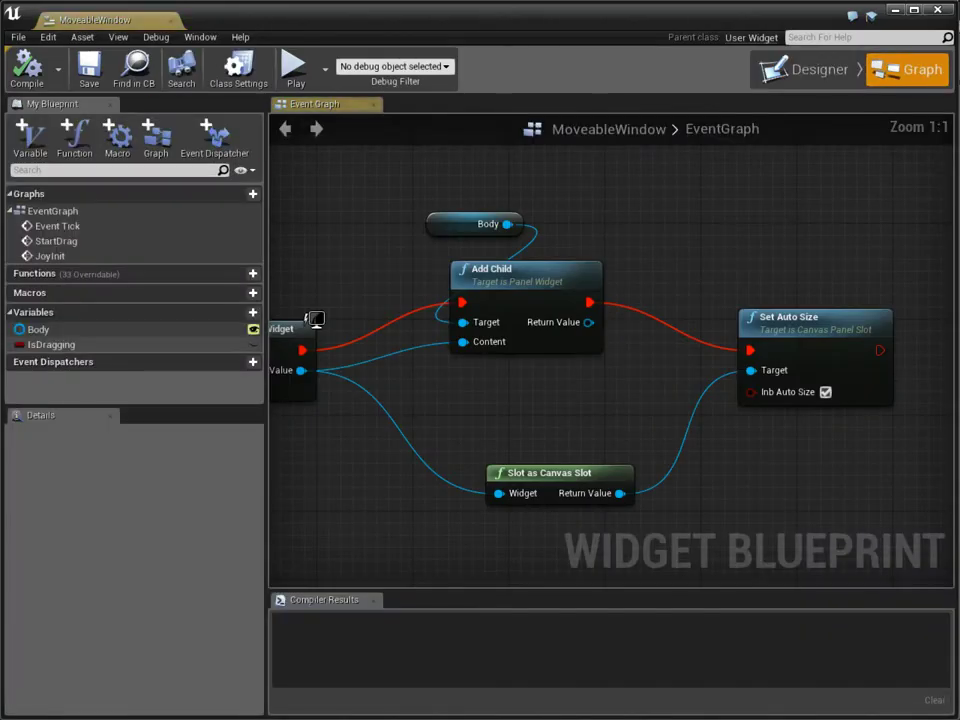
left_click(50, 344)
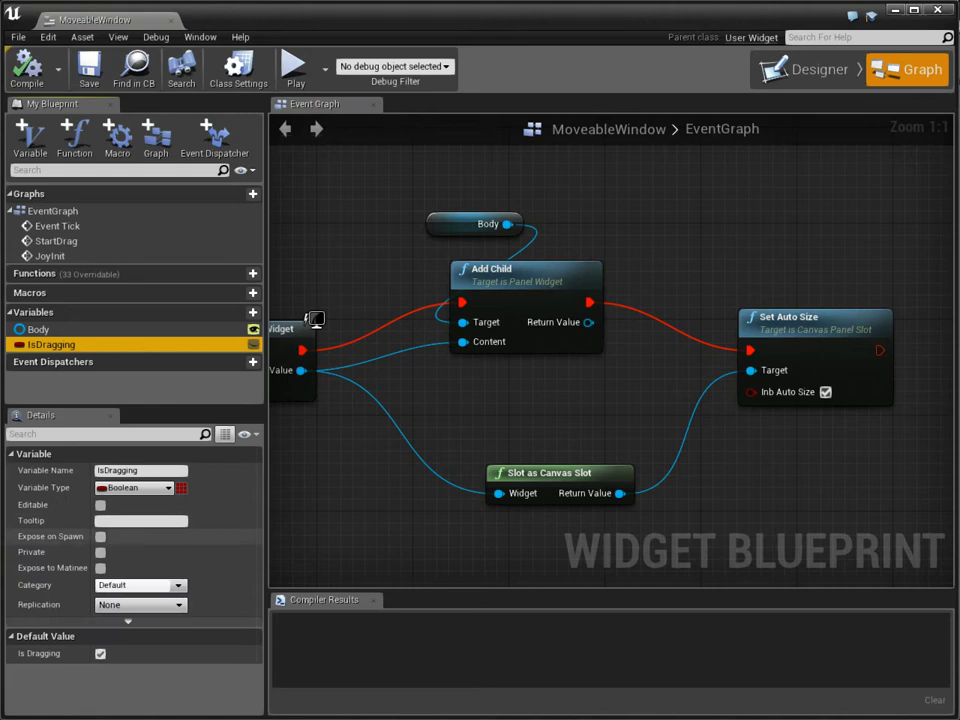
scroll(454, 456, "down", 7)
scroll(623, 368, "up", 5)
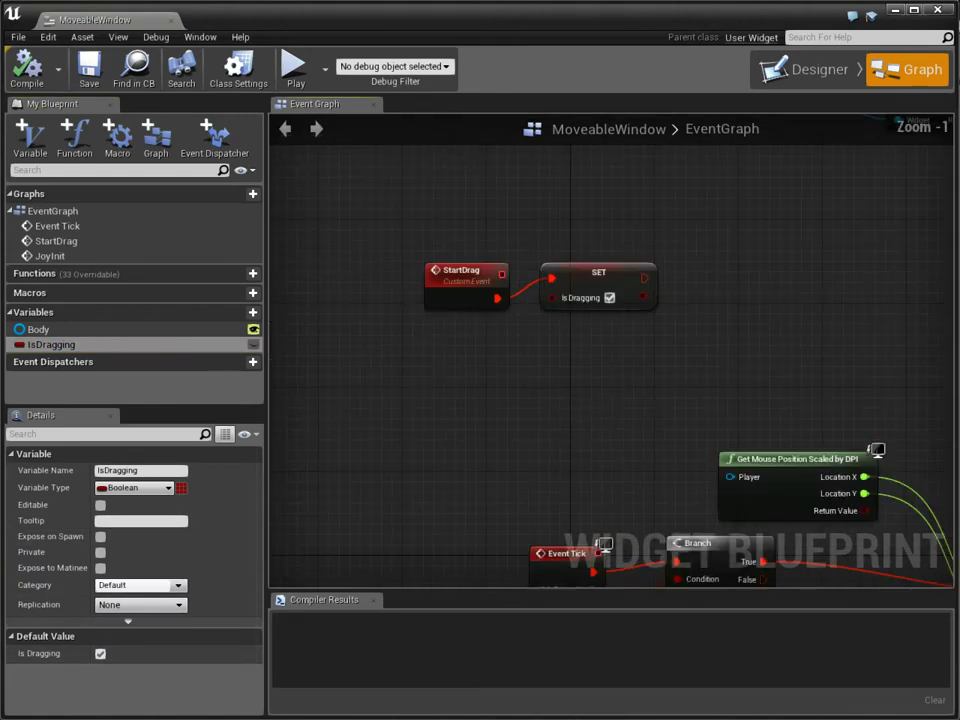
- Move the Get Mouse Position node up and right near the Event Tick nodes
right_click_drag(623, 368, 507, 344)
scroll(507, 344, "up", 1)
right_click_drag(538, 430, 343, 400)
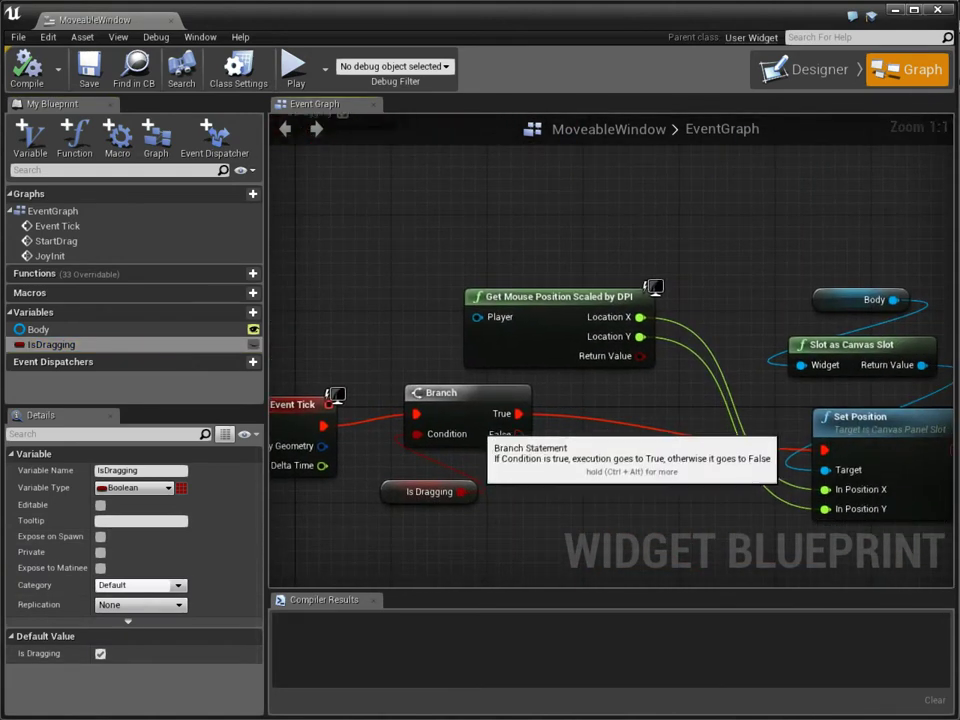
right_click_drag(600, 400, 502, 409)
left_click_drag(553, 298, 589, 262)
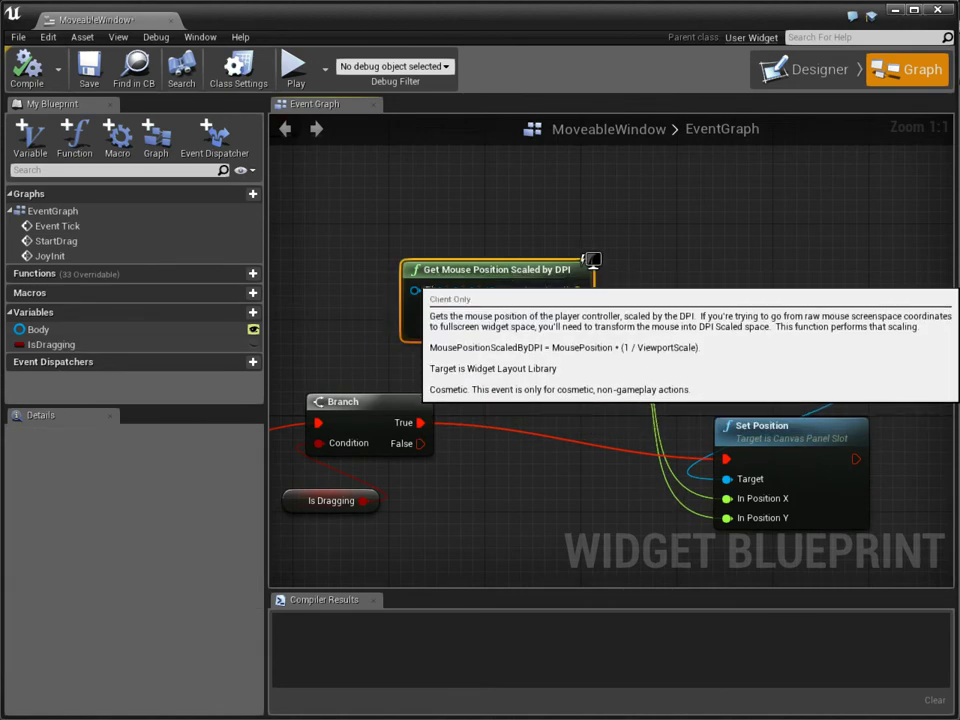
right_click_drag(589, 262, 440, 262)
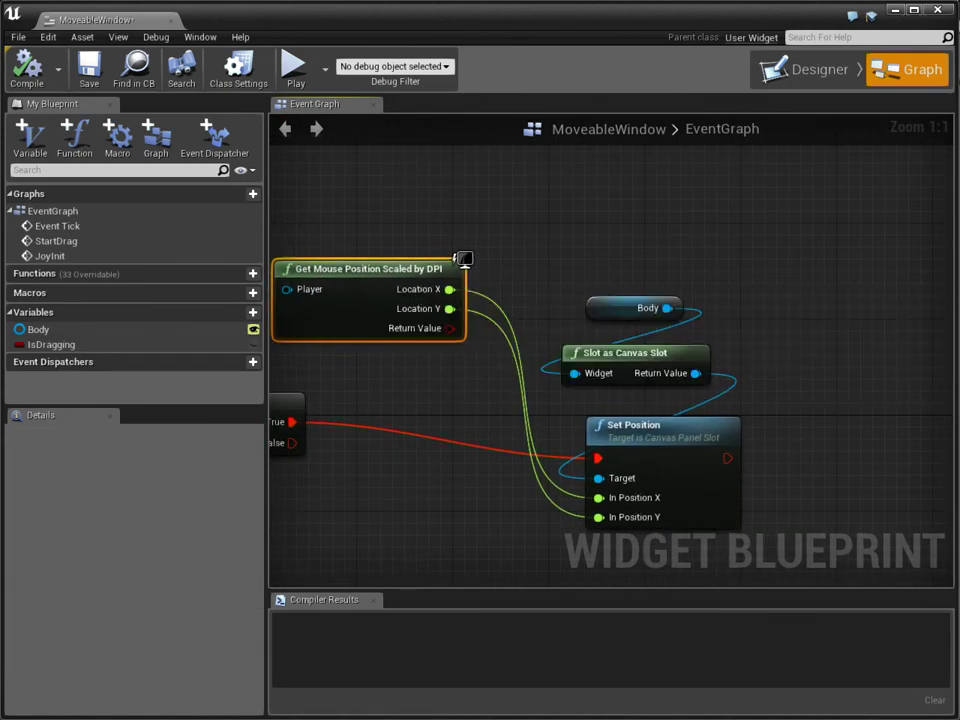
- Reposition the Body, Slot as Canvas Slot and Set Position nodes
right_click_drag(530, 247, 450, 231)
mouse_move(450, 231)
left_mouse_down()
mouse_move(540, 428)
mouse_move(598, 340)
left_mouse_up()
right_click_drag(598, 340, 598, 382)
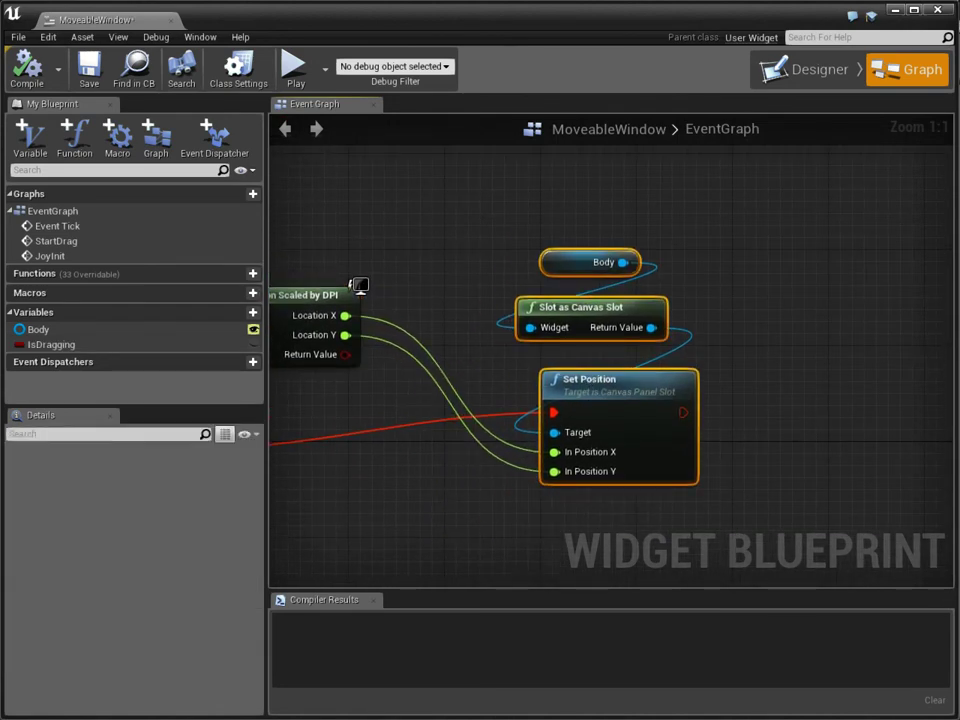
left_click(580, 307)
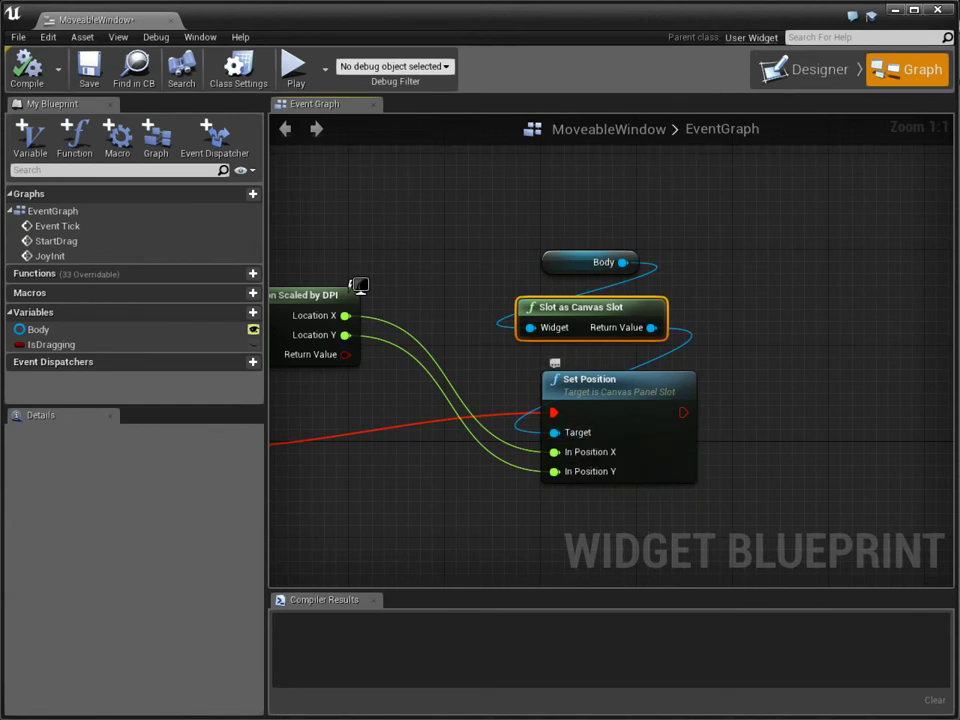
right_click_drag(580, 307, 622, 313)
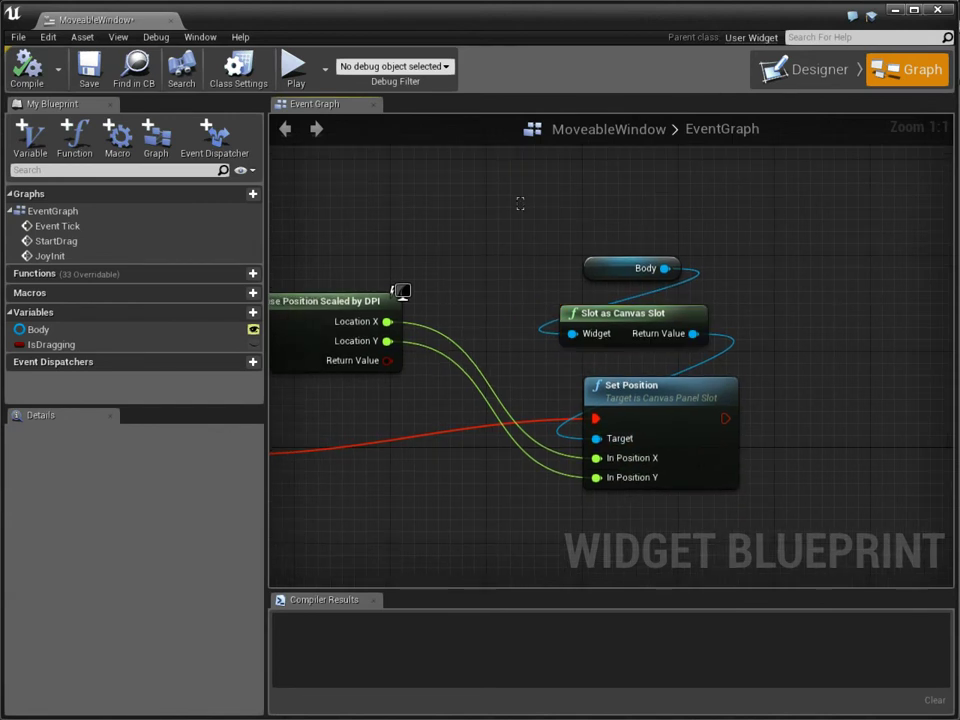
mouse_move(520, 203)
left_mouse_down()
mouse_move(590, 312)
mouse_move(564, 275)
left_mouse_up()
right_click_drag(564, 275, 650, 286)
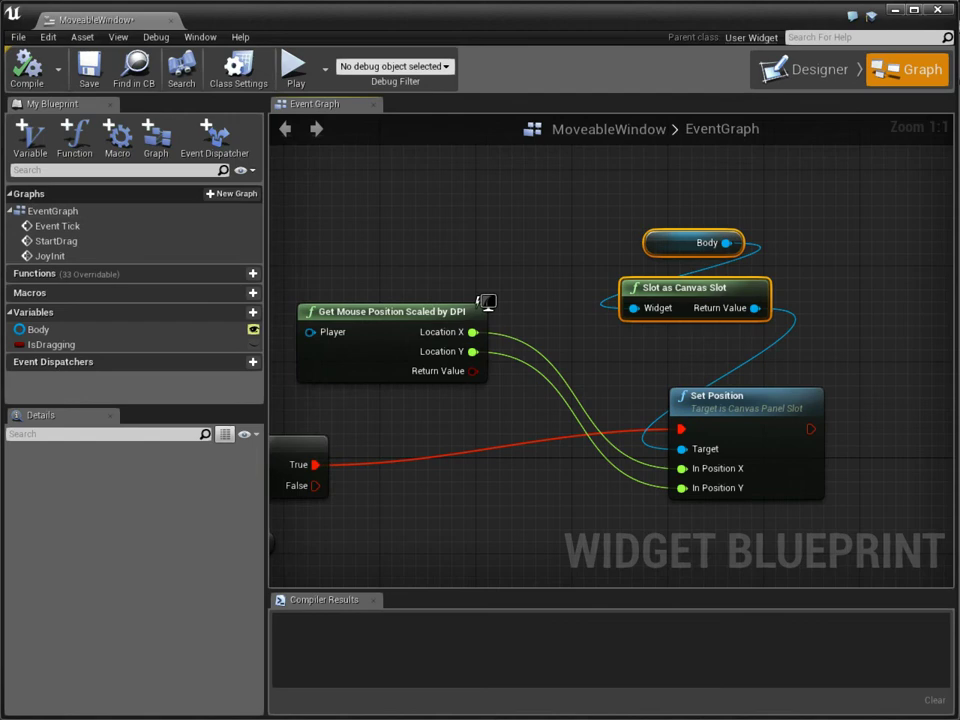
- Add a new variable, then delete it as unwanted
left_click(30, 138)
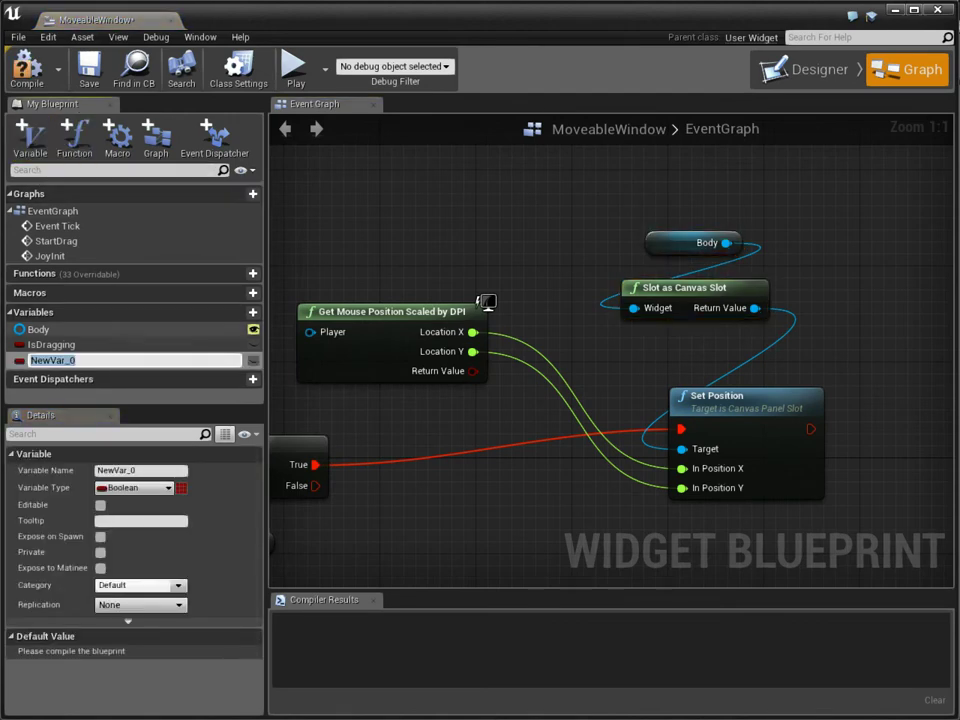
left_click(50, 344)
key("Delete")
- Review the Add Child, Set Auto Size, StartDrag and SET nodes, then view the Designer layout
right_click_drag(451, 226, 356, 321)
scroll(356, 321, "down", 1)
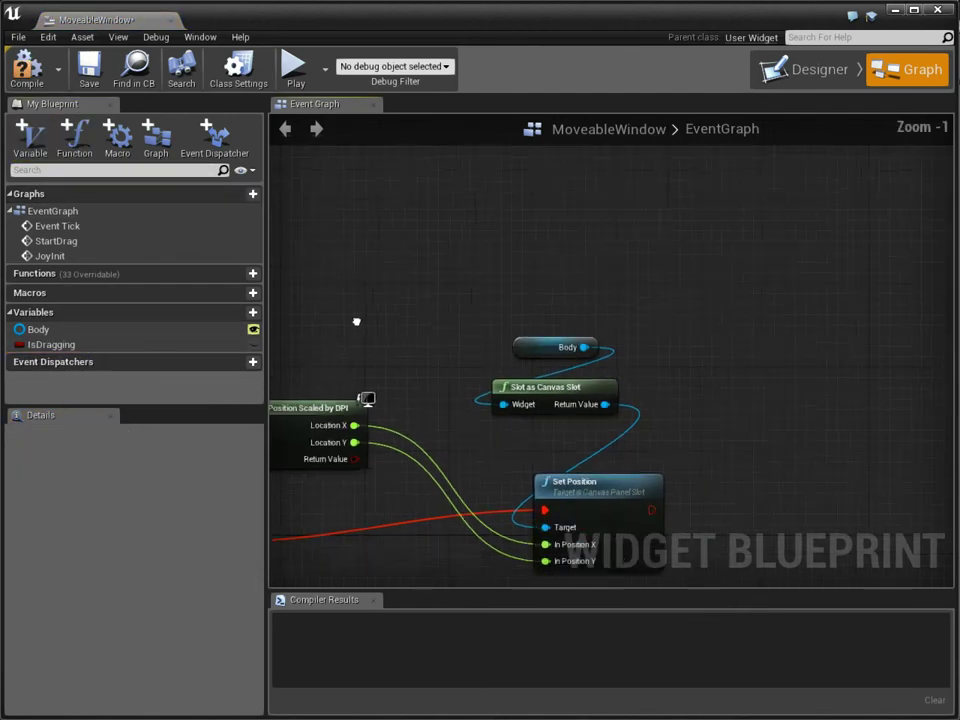
scroll(356, 321, "down", 4)
scroll(497, 499, "up", 5)
mouse_move(551, 460)
right_mouse_down()
mouse_move(489, 388)
mouse_move(404, 362)
mouse_move(497, 314)
right_mouse_up()
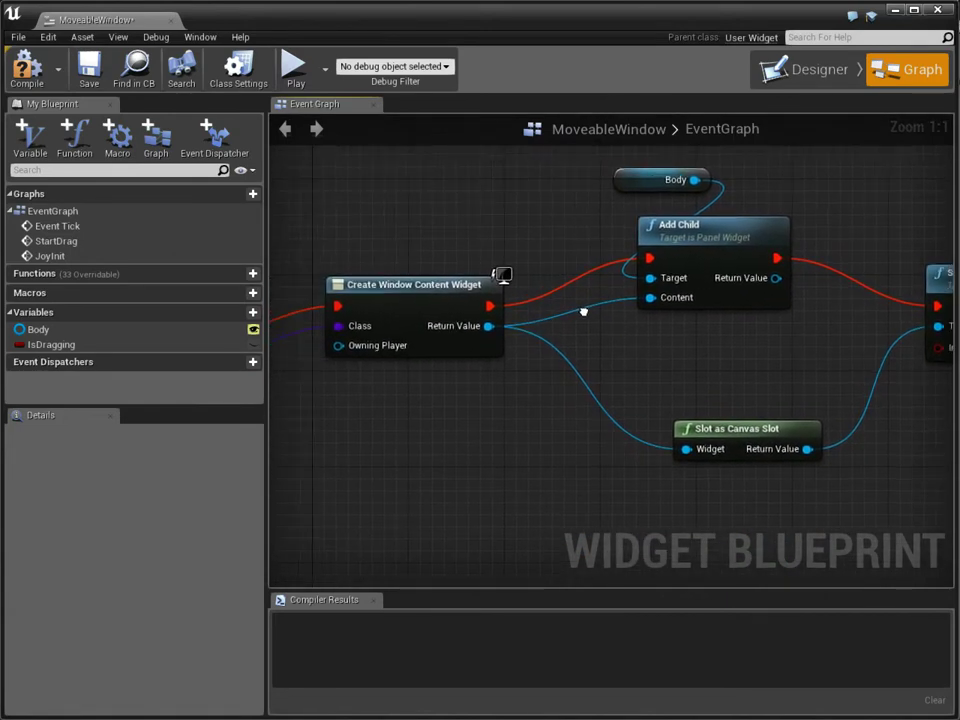
scroll(583, 312, "down", 2)
right_click_drag(659, 310, 568, 268)
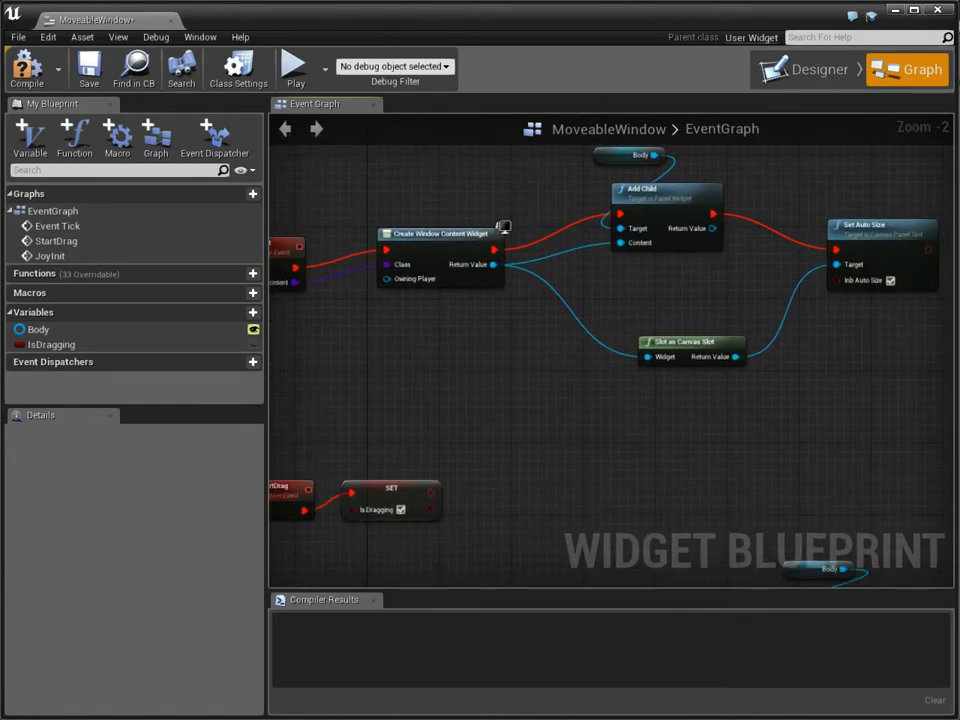
left_click(812, 69)
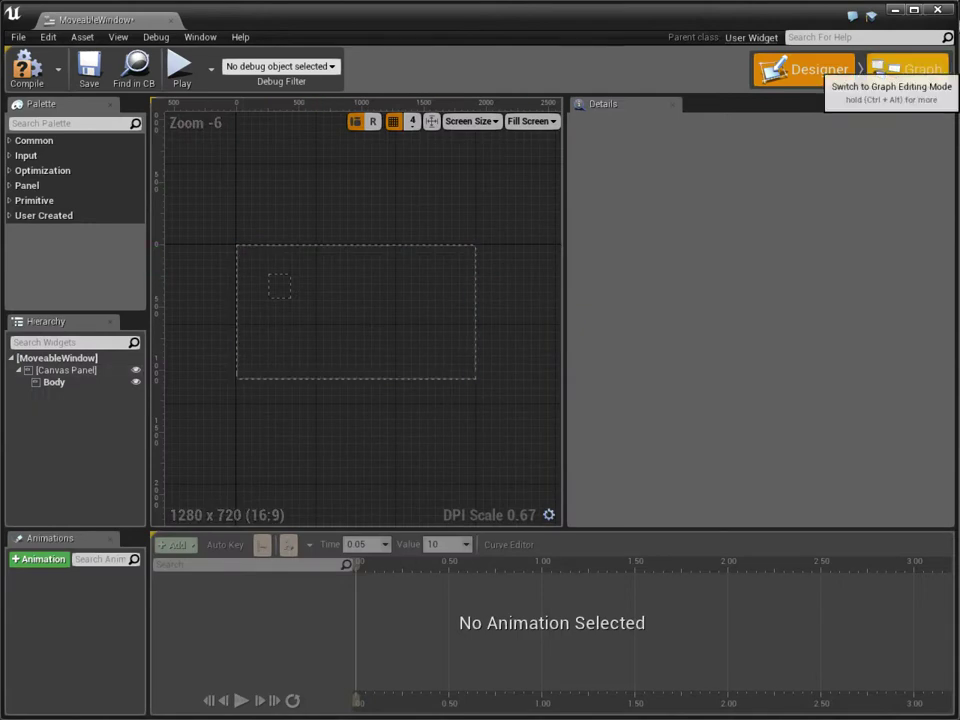
- Check the Designer canvas, then pan the graph to the IsDragging branch's Set Position and Body nodes
left_click(907, 69)
left_click(803, 69)
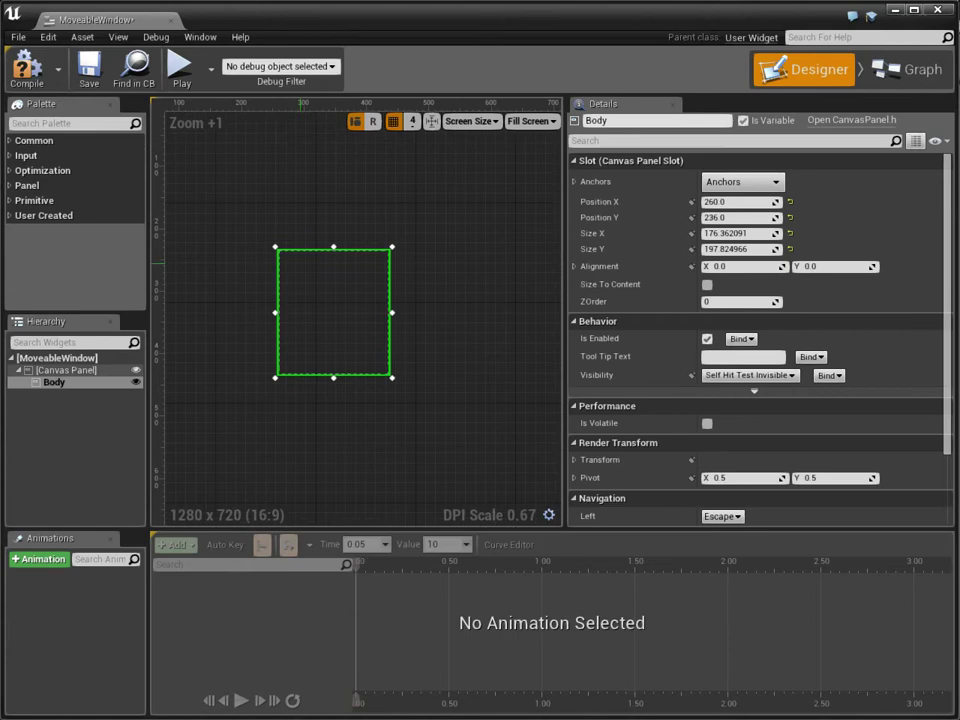
mouse_move(240, 240)
right_mouse_down()
mouse_move(360, 345)
mouse_move(220, 302)
right_mouse_up()
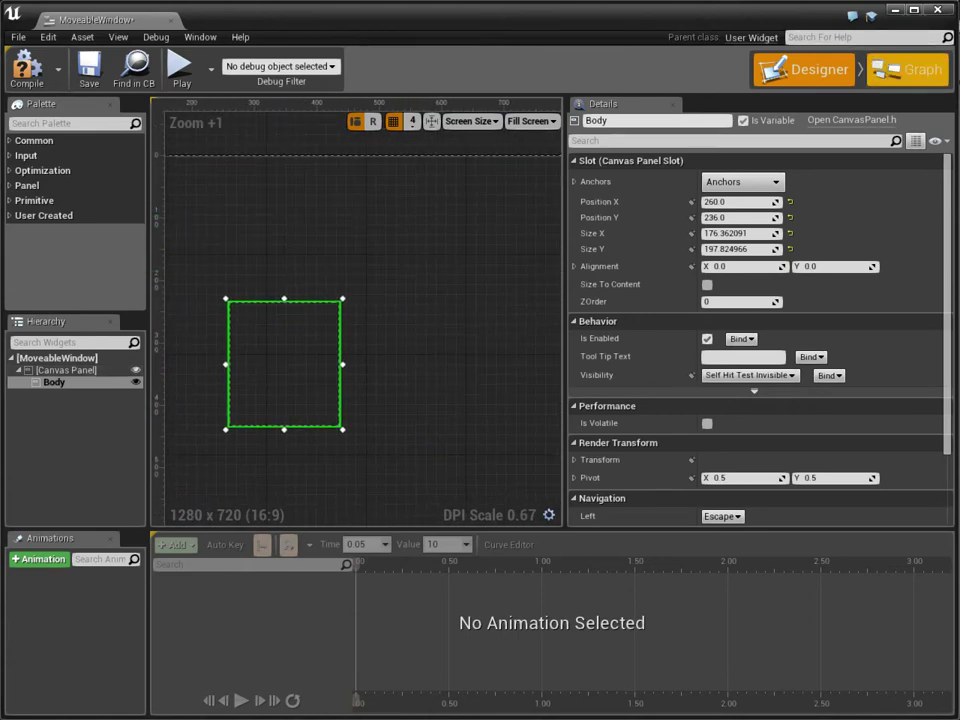
left_click(907, 69)
scroll(470, 300, "down", 5)
scroll(462, 366, "up", 6)
scroll(462, 366, "up", 1)
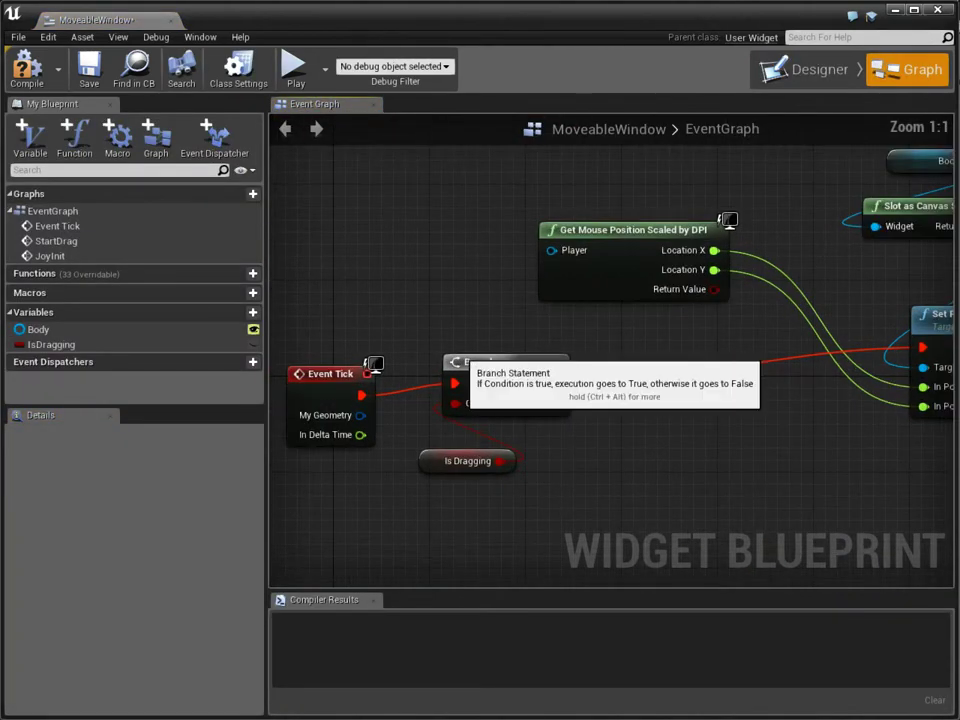
right_click_drag(460, 380, 233, 464)
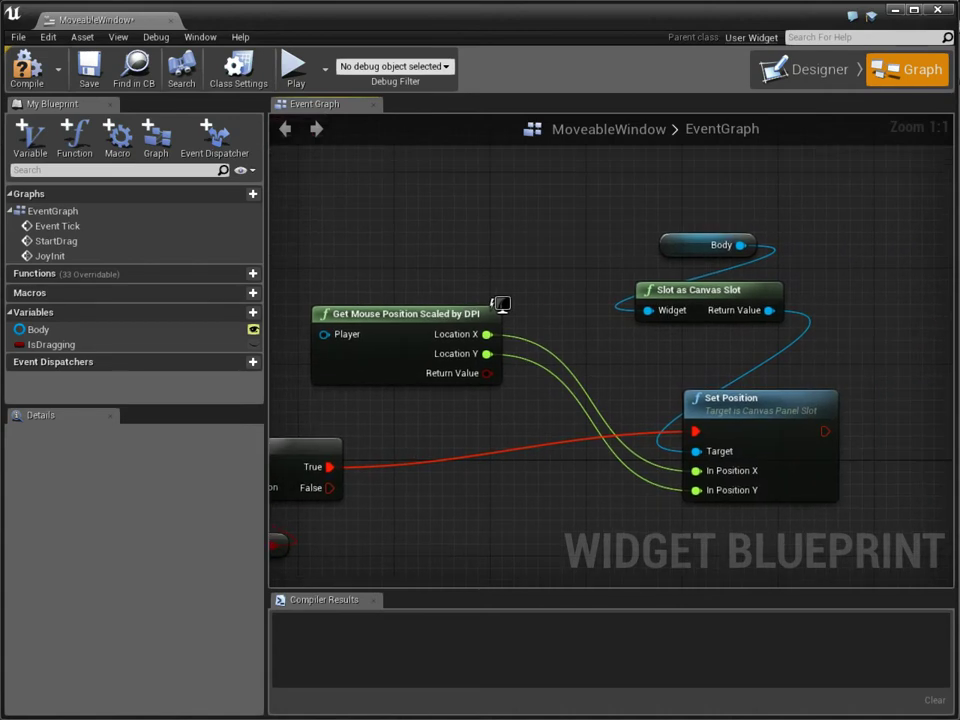
- Wire a Get Player Controller node into Get Mouse Position's Player pin and compile MoveableWindow
left_click(400, 314)
right_click_drag(400, 330, 501, 351)
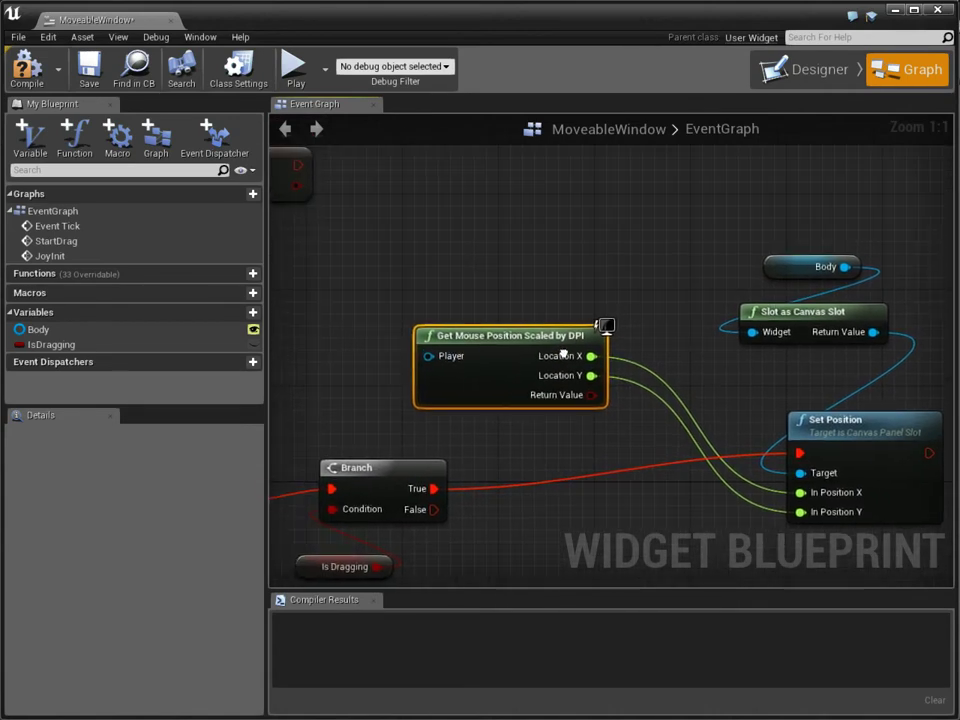
left_click_drag(430, 356, 376, 292)
type("c")
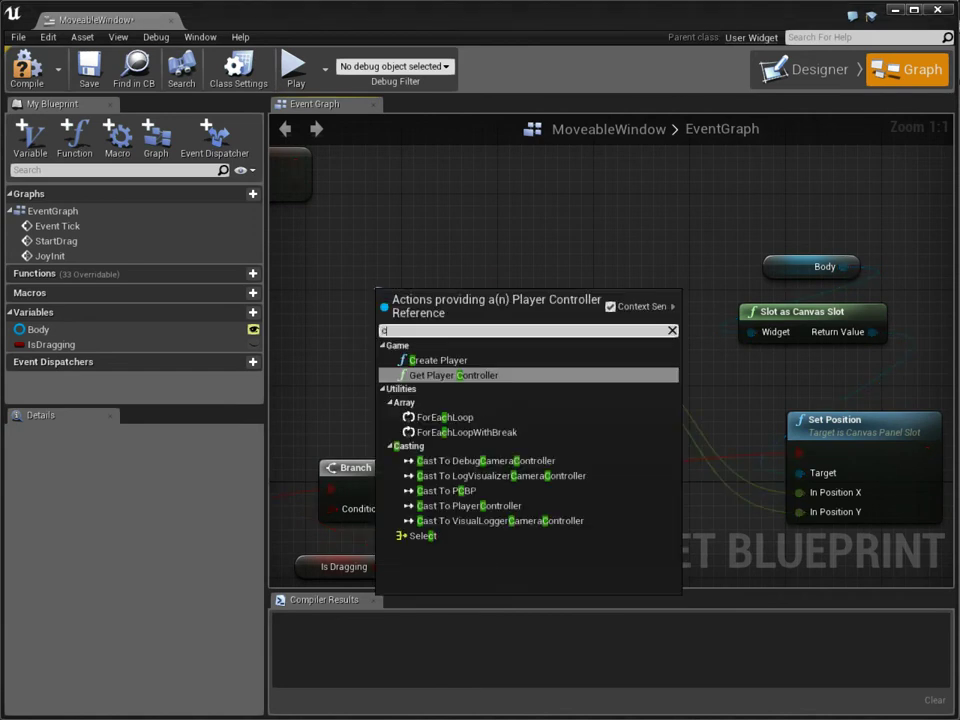
type("ontrol")
key("Return")
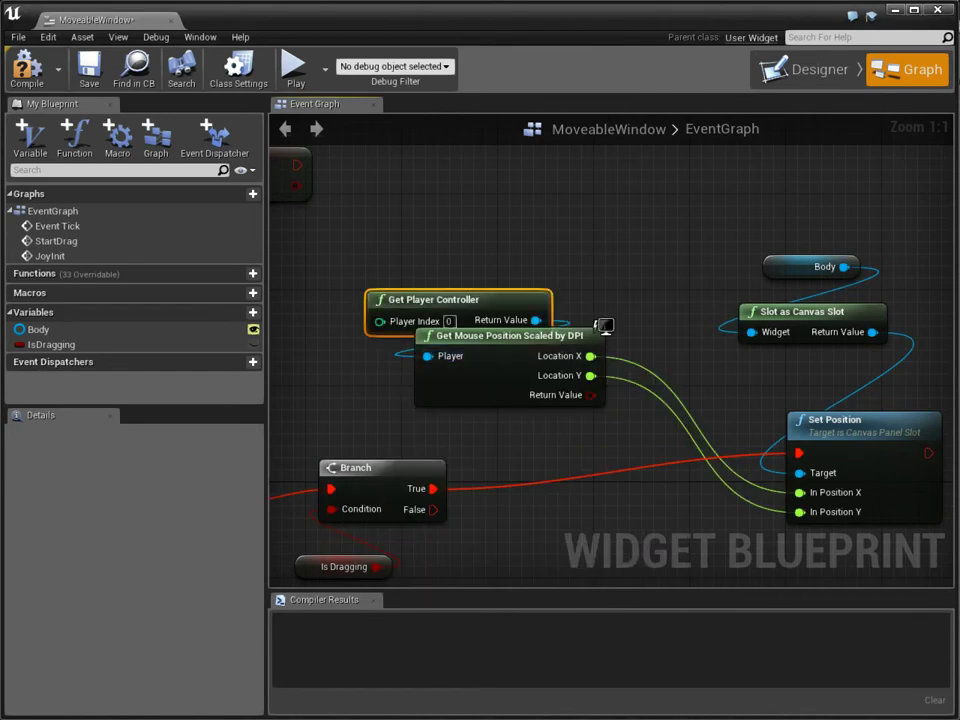
key("F7")
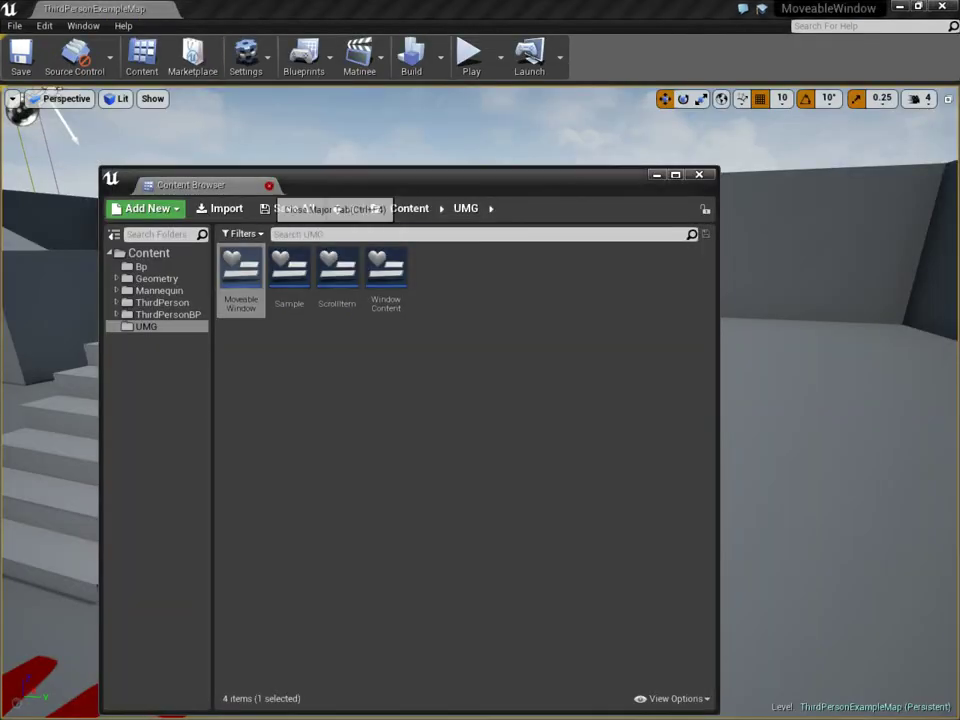
- Close the Content Browser, play-test the numbered yellow-button window, and bring up the in-game console
left_click(268, 185)
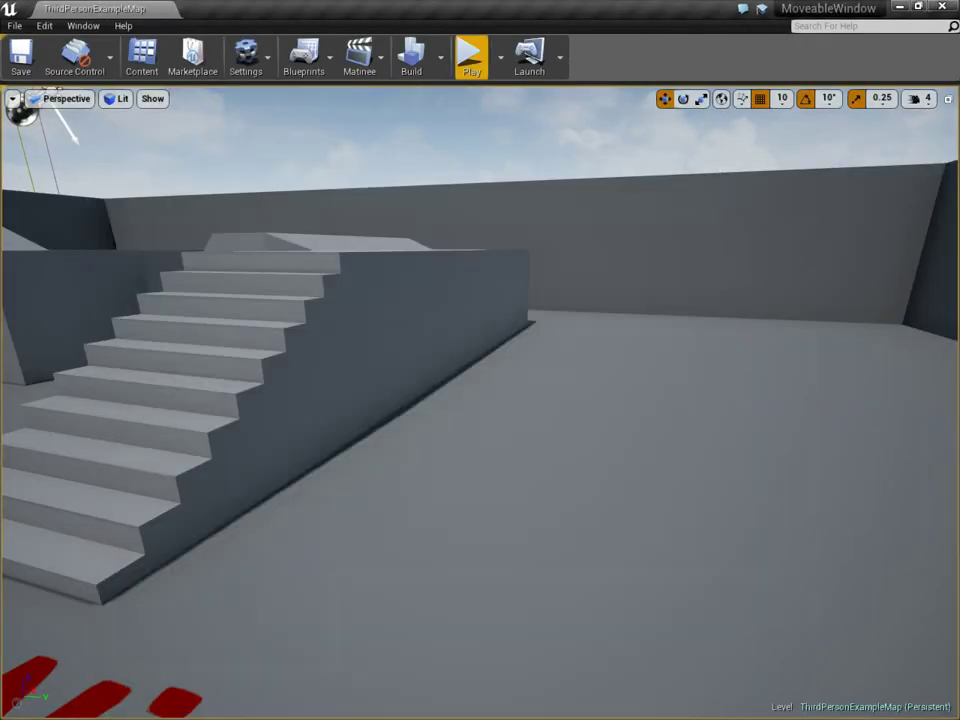
left_click(470, 57)
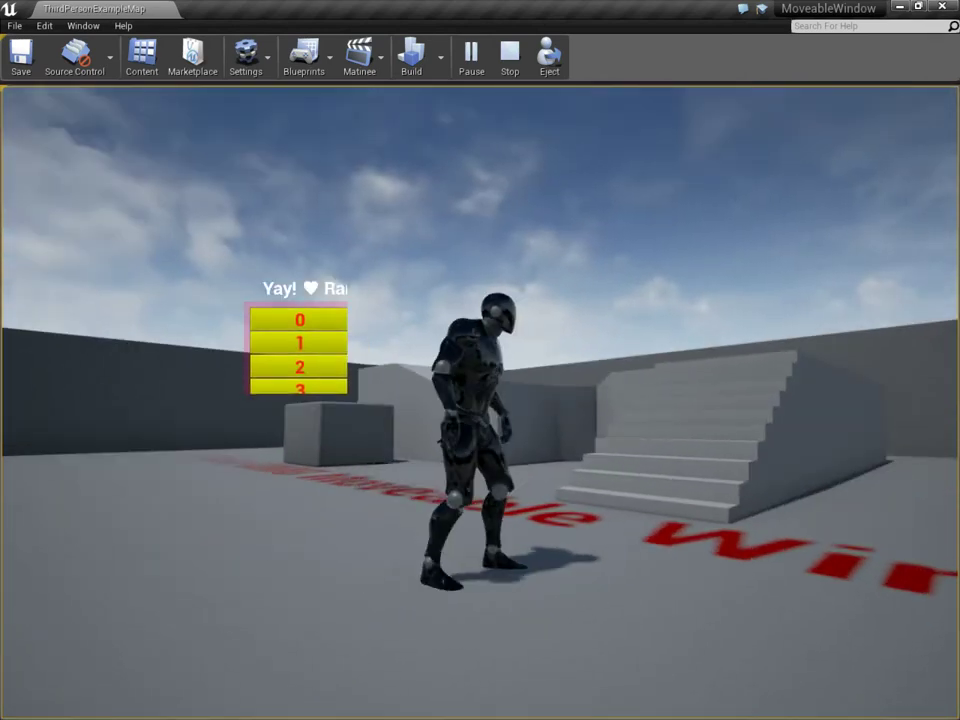
key("grave")
key("grave")
- Quit play with the exit command, reopen MoveableWindow, and inspect Body at position 260, 236
type("exit")
key("Return")
left_click(142, 57)
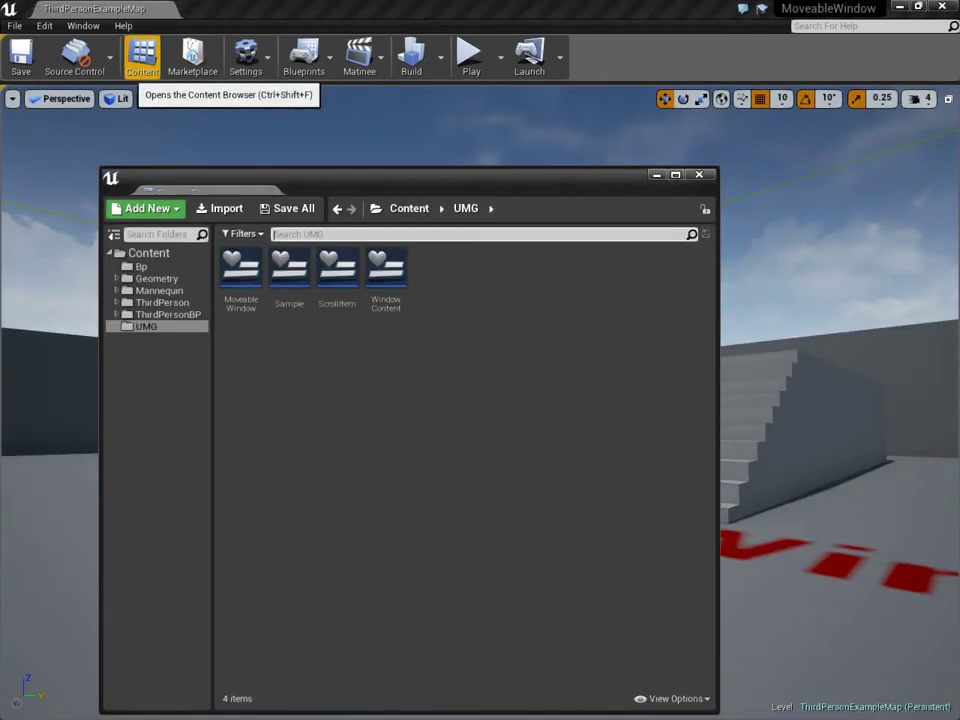
double_click(241, 268)
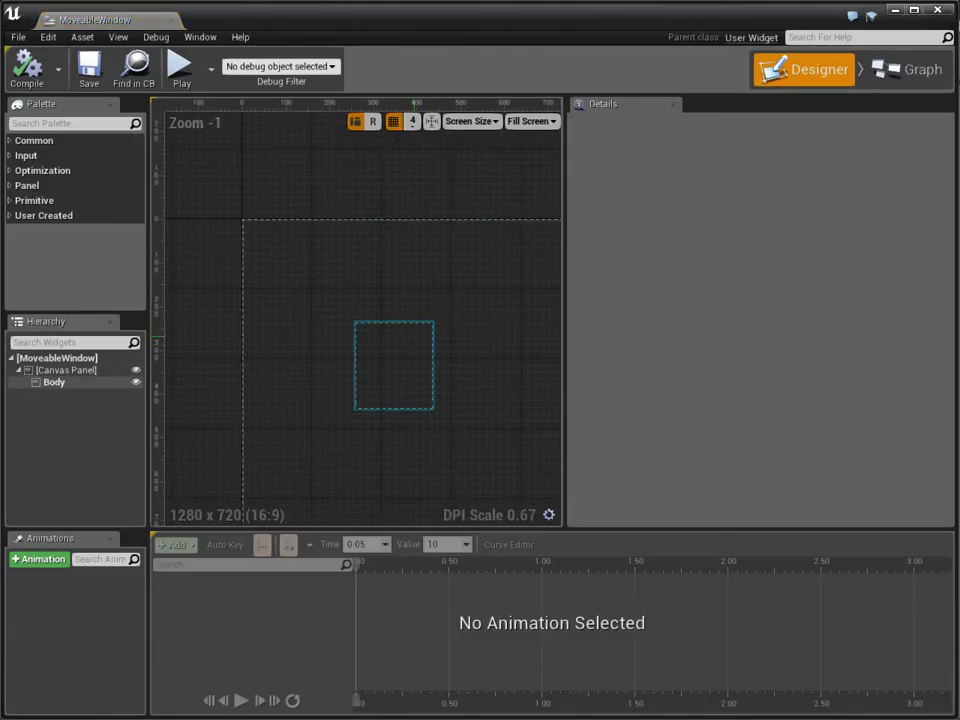
left_click(54, 382)
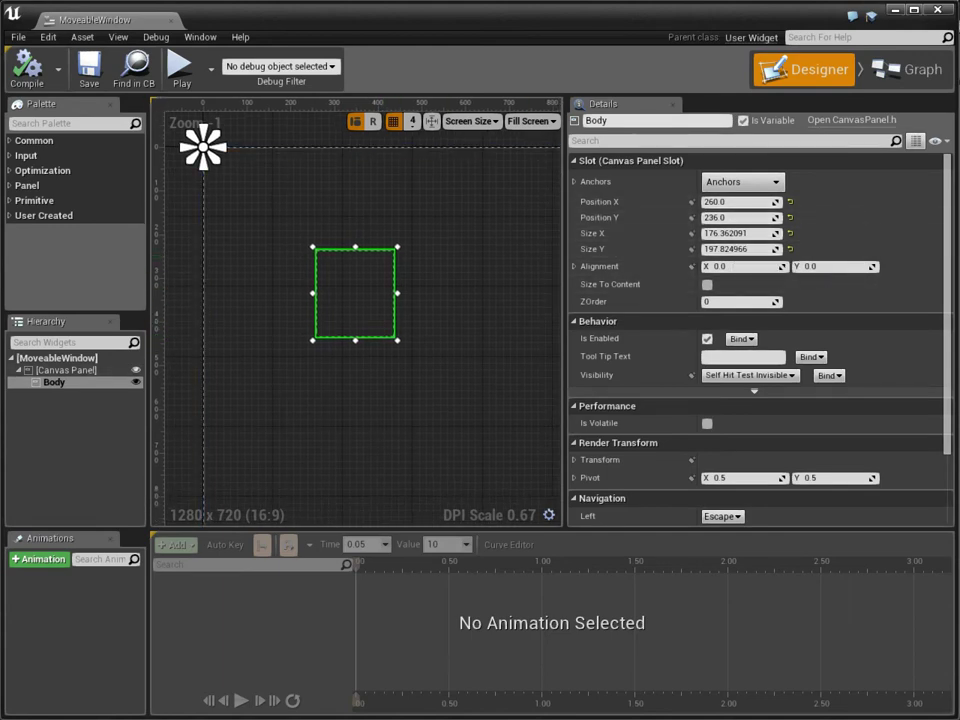
- Reposition the JoyInit event node and pan the event graph to make room
scroll(554, 272, "up", 5)
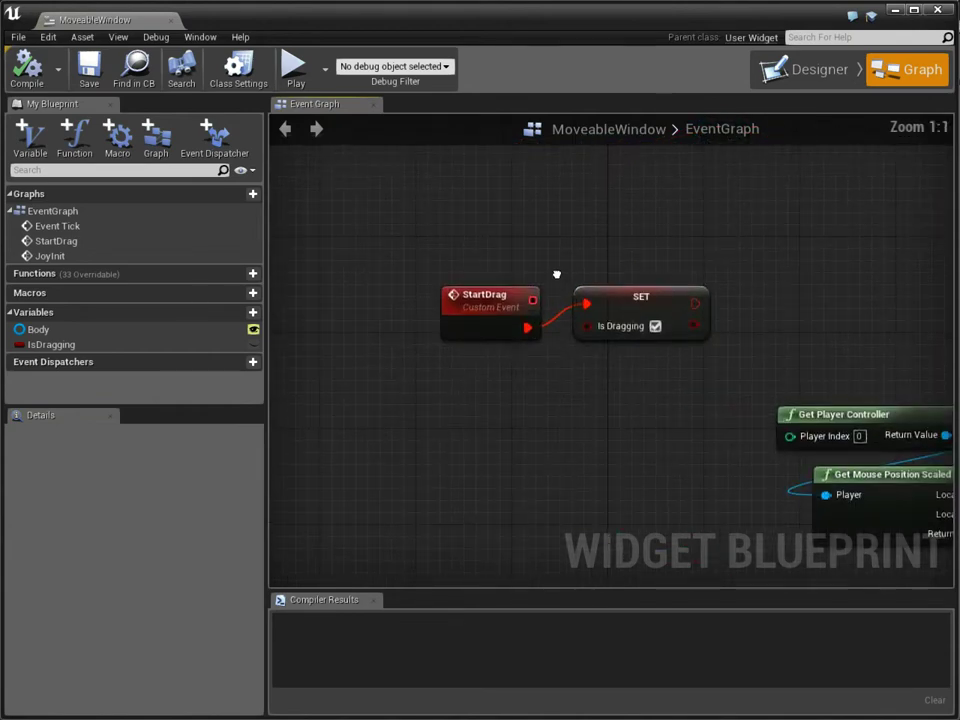
right_click_drag(554, 272, 537, 397)
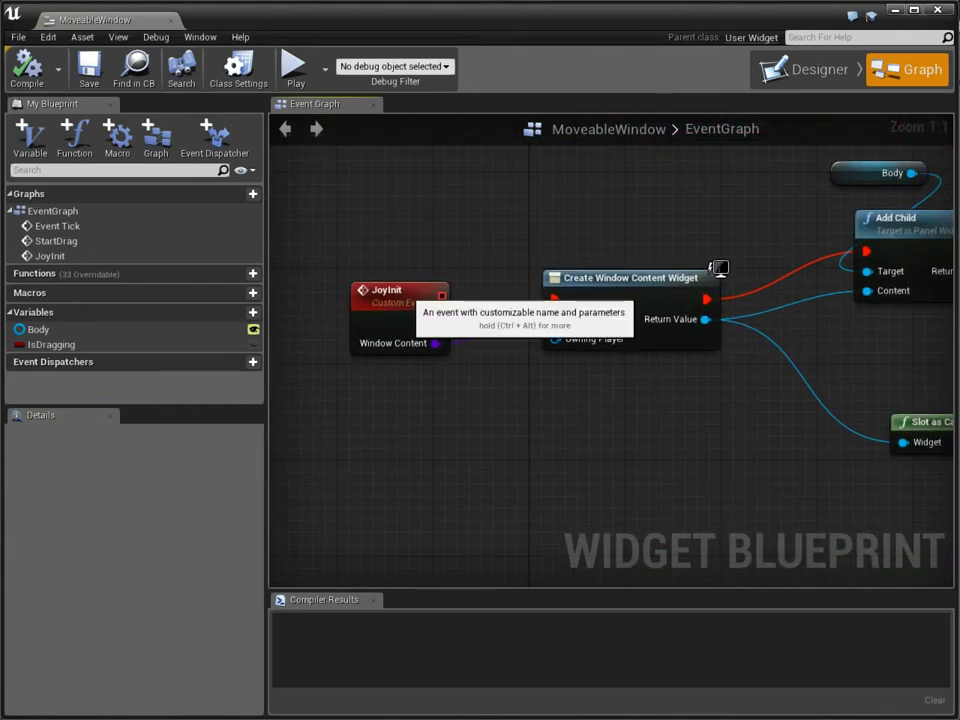
left_click(428, 300)
right_click_drag(426, 270, 461, 308)
left_click_drag(450, 348, 341, 276)
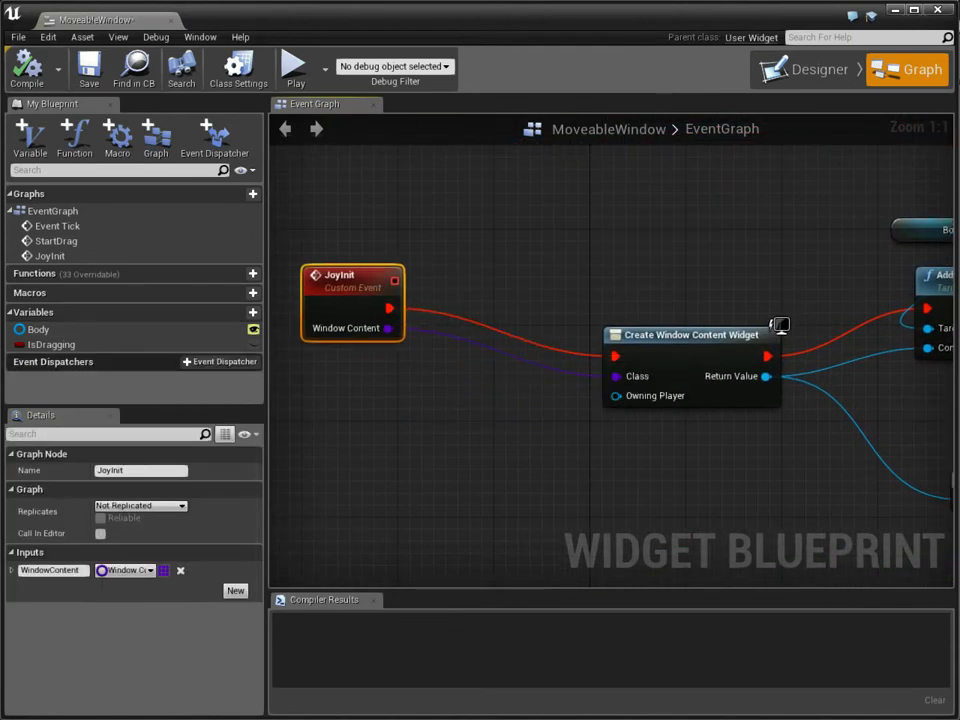
right_click_drag(366, 361, 516, 377)
left_click_drag(547, 290, 485, 290)
right_click_drag(485, 290, 549, 315)
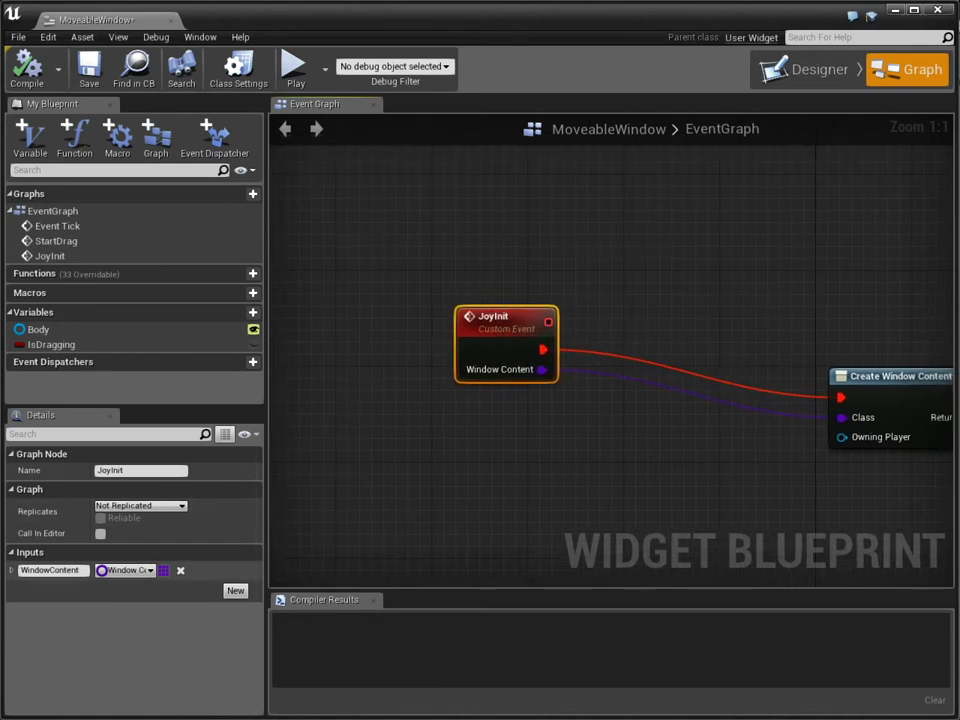
- Add a Vector 2D input named Dimensions to the JoyInit event
left_click(235, 590)
left_click(125, 590)
type("2")
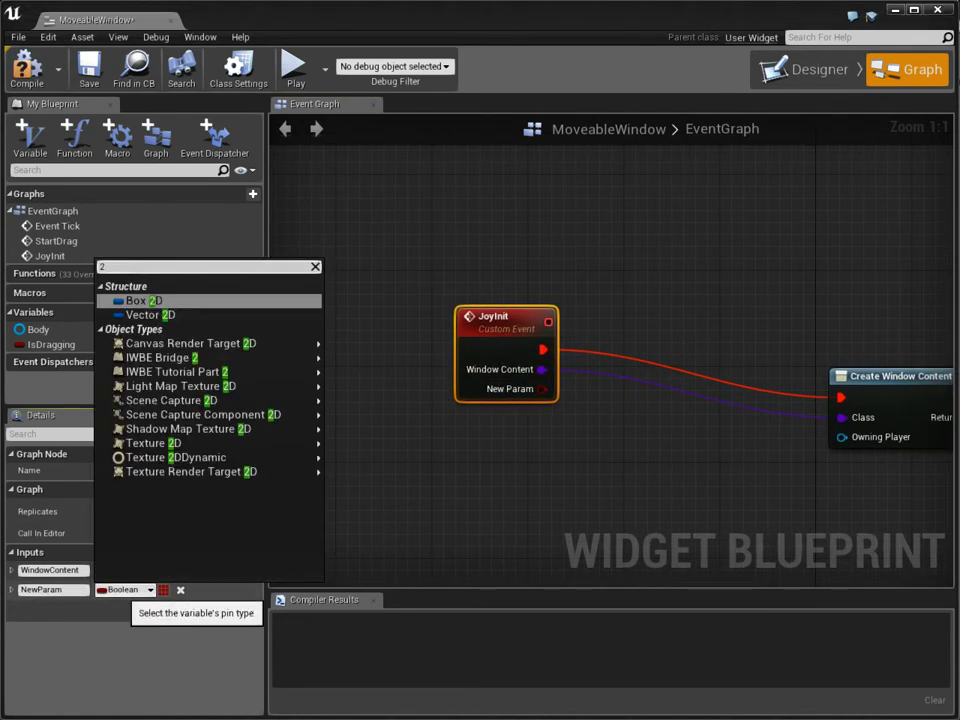
type("d")
left_click(140, 315)
left_click_drag(500, 318, 380, 246)
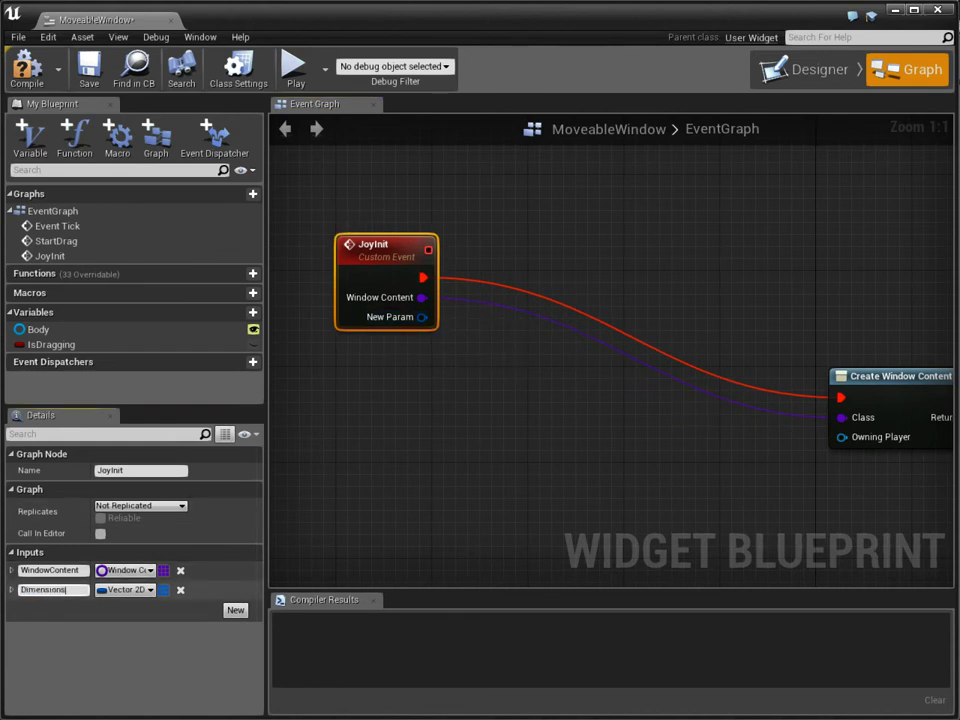
- Add a Body getter and convert it with a Slot as Canvas Slot node
right_click(375, 172)
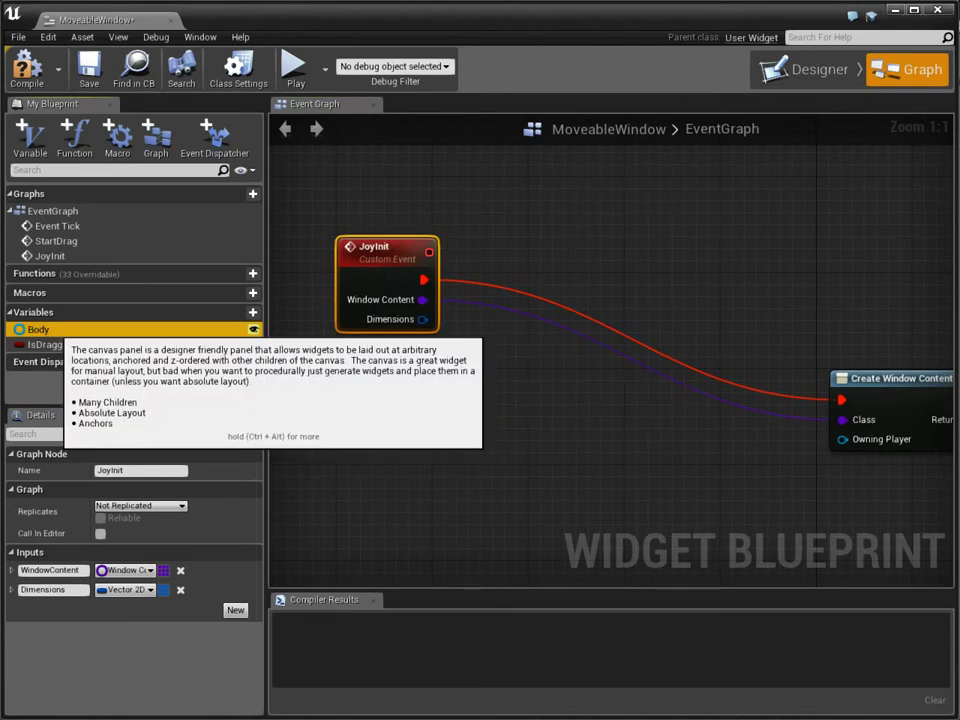
left_click_drag(38, 329, 364, 152)
left_click(378, 170)
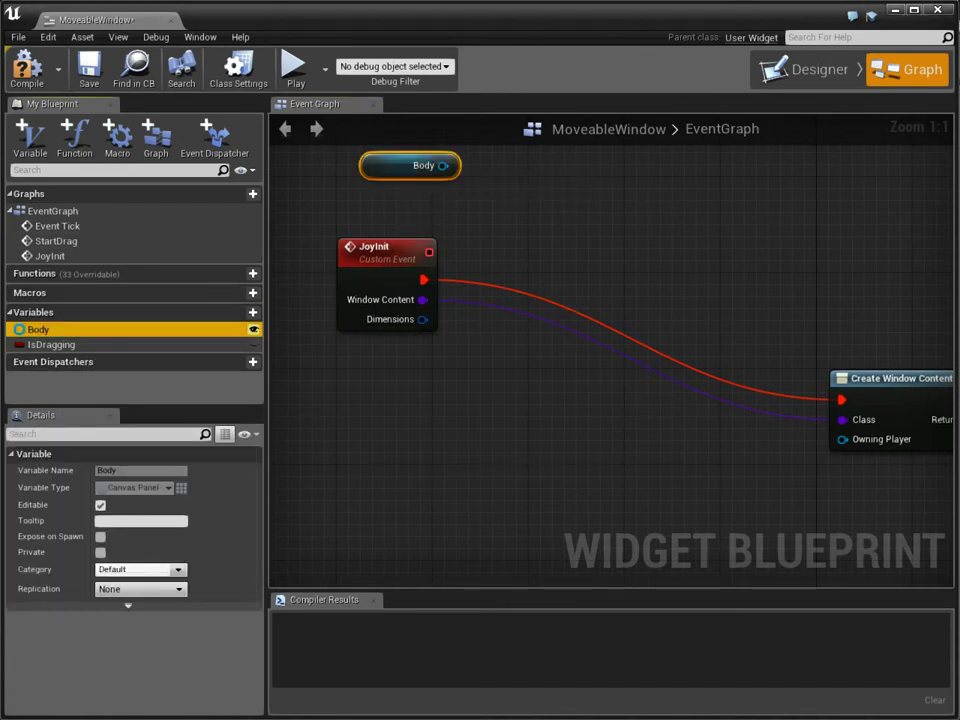
left_click_drag(443, 166, 516, 214)
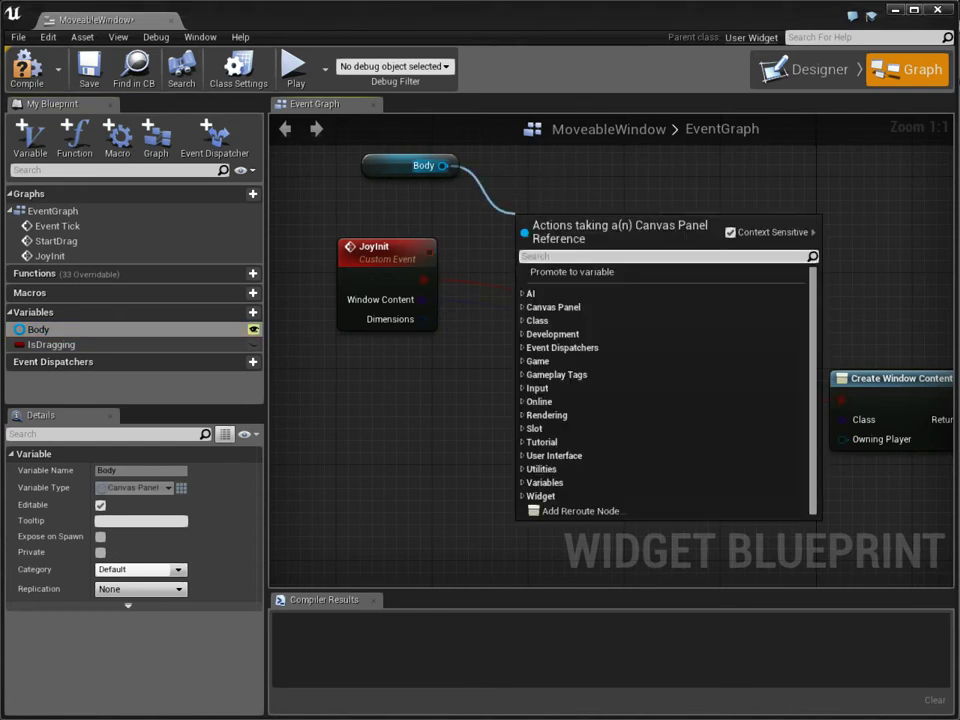
type("canvas")
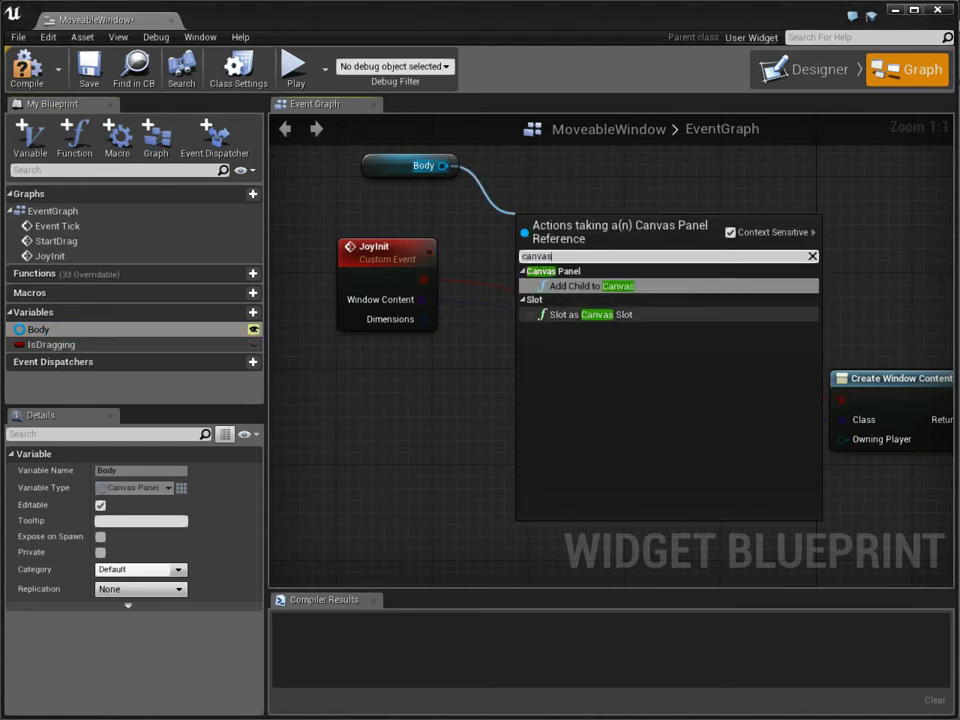
left_click(590, 314)
left_click_drag(580, 220, 413, 186)
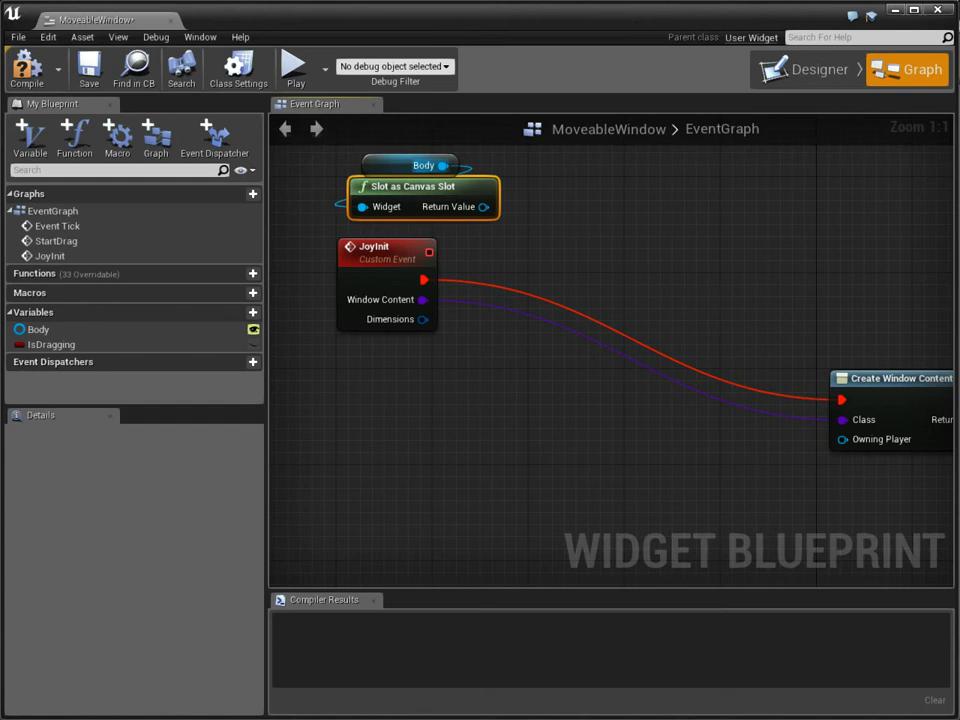
- Add a Set Size node for Body's canvas slot
left_click_drag(573, 180, 574, 181)
type("size")
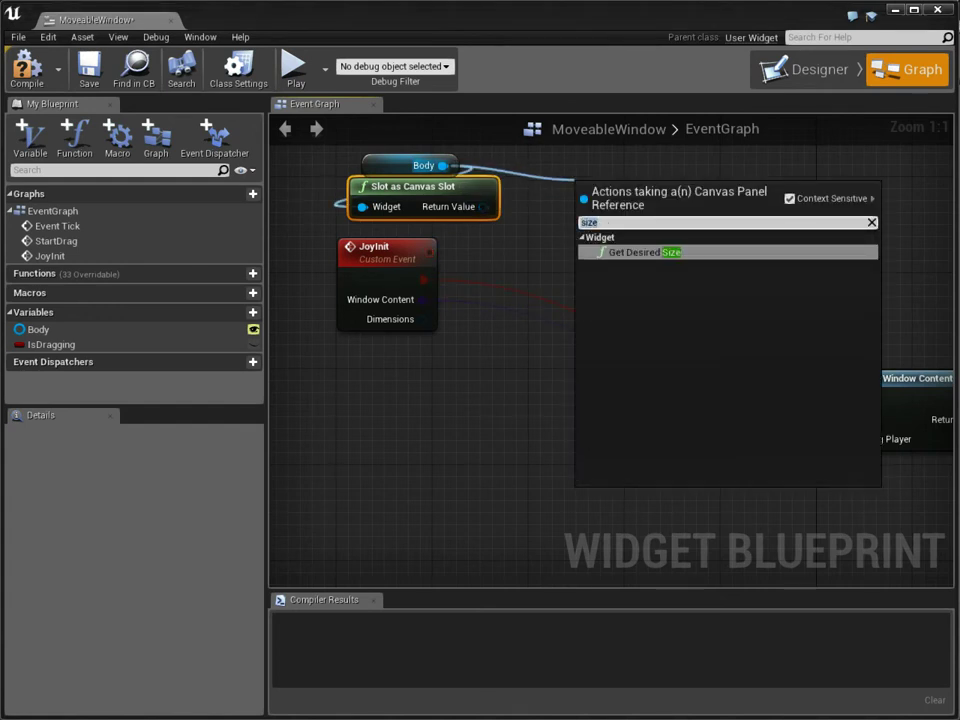
key("Escape")
left_click_drag(498, 214, 548, 214)
type("size")
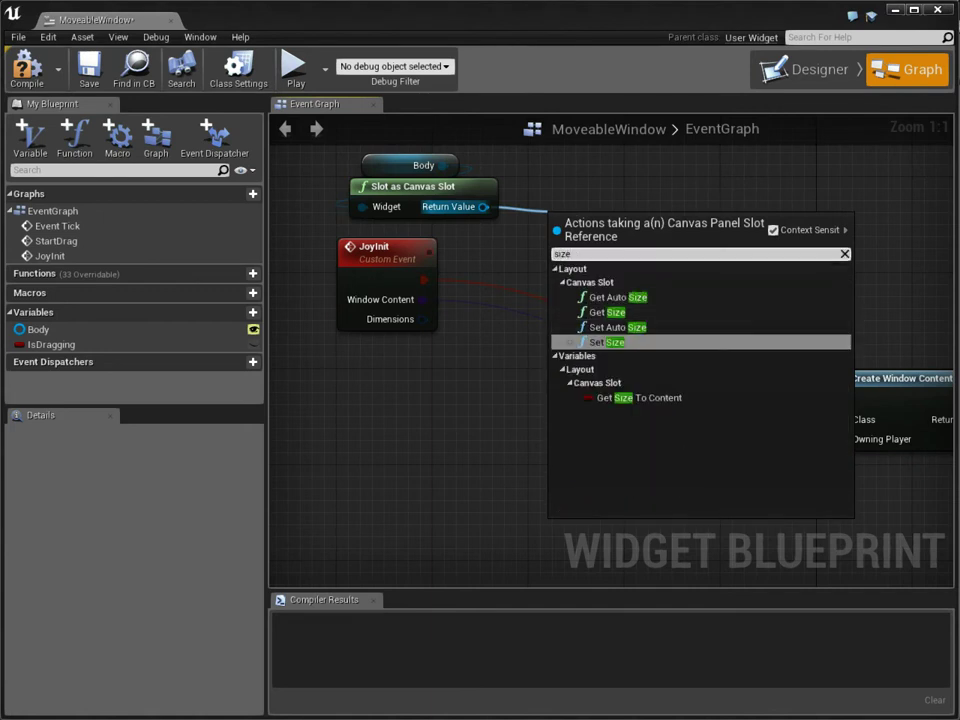
key("Return")
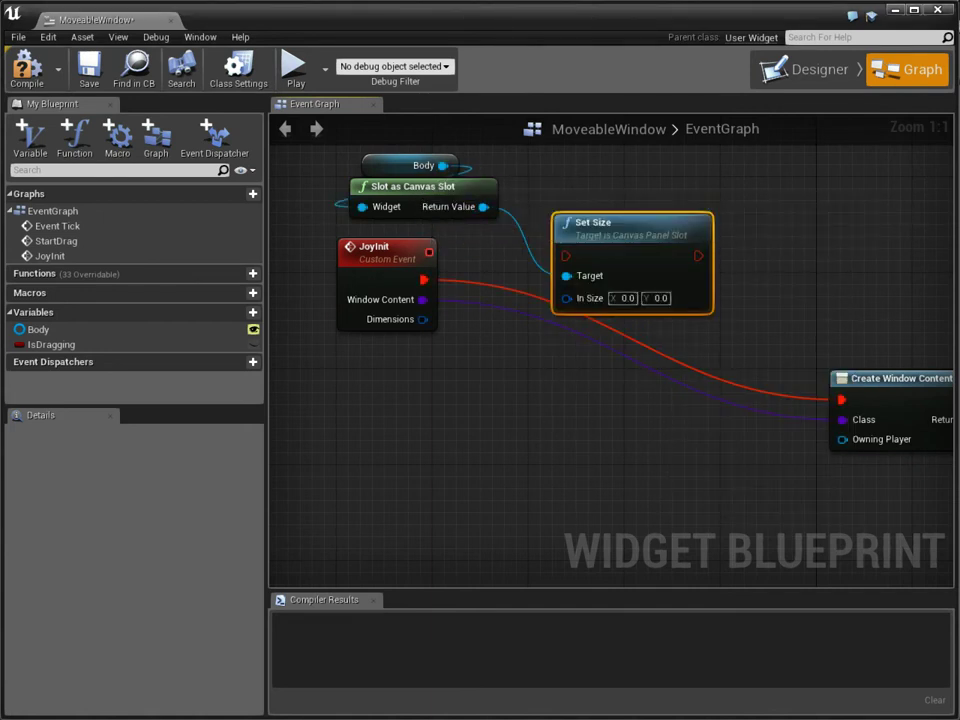
- Feed Dimensions into Set Size, run it before creating the content widget, then compile and save
right_click_drag(400, 195, 377, 260)
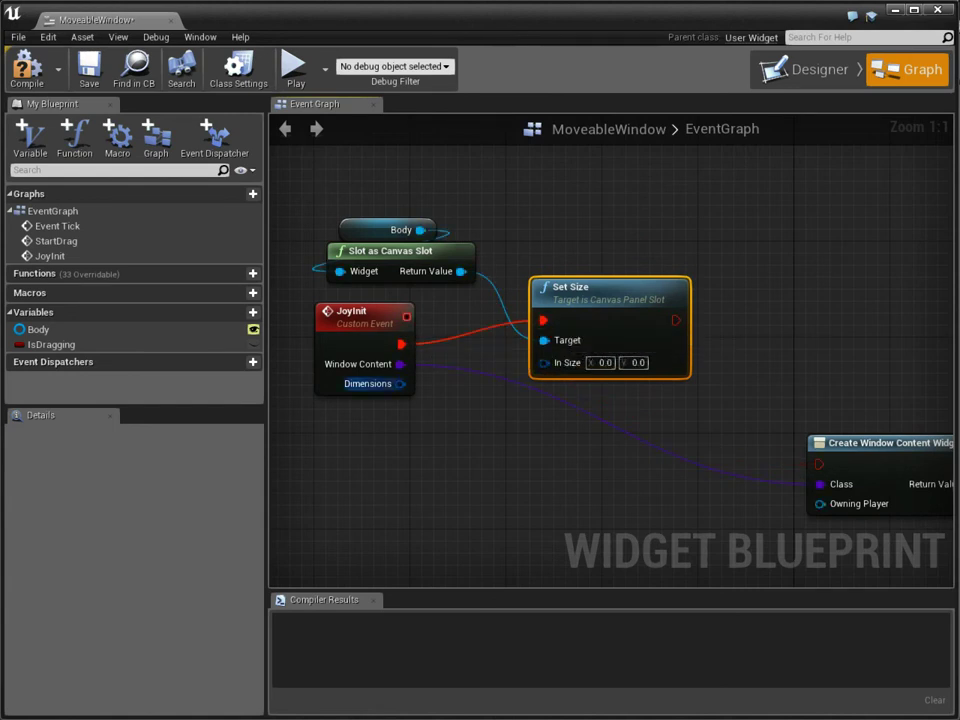
left_click_drag(400, 383, 546, 363)
right_click_drag(546, 363, 396, 329)
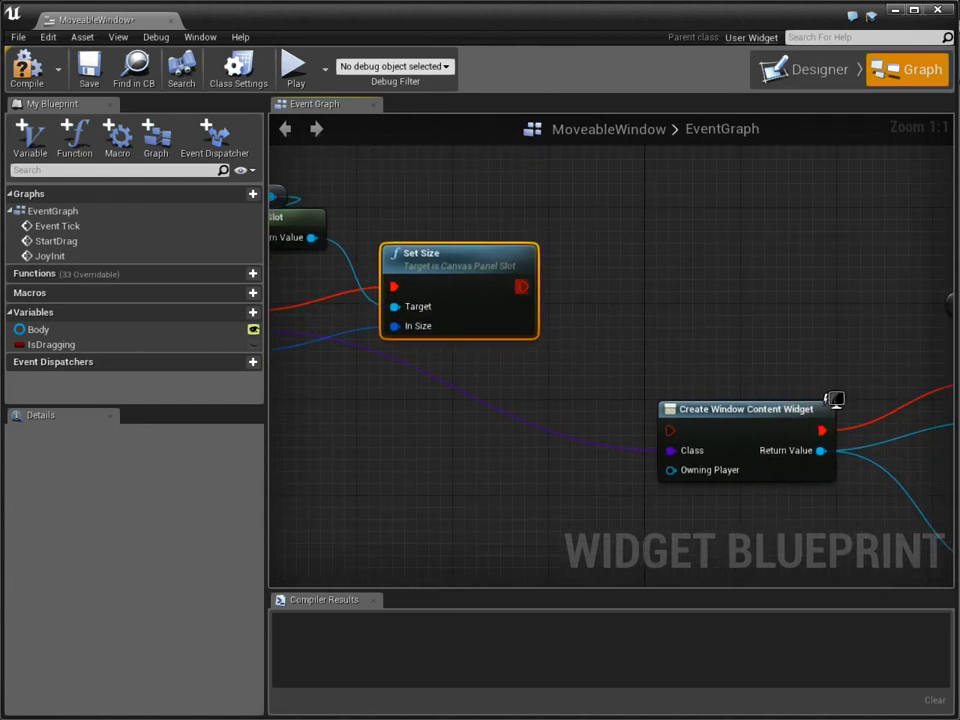
left_click_drag(692, 450, 692, 452)
right_click_drag(513, 365, 617, 407)
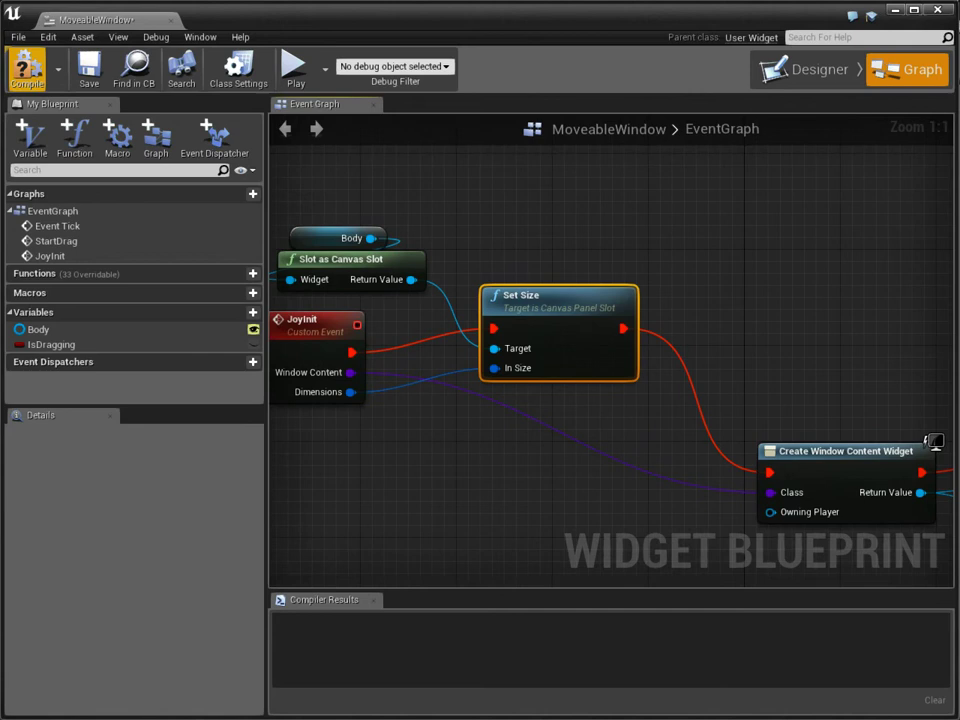
left_click(26, 68)
left_click(89, 68)
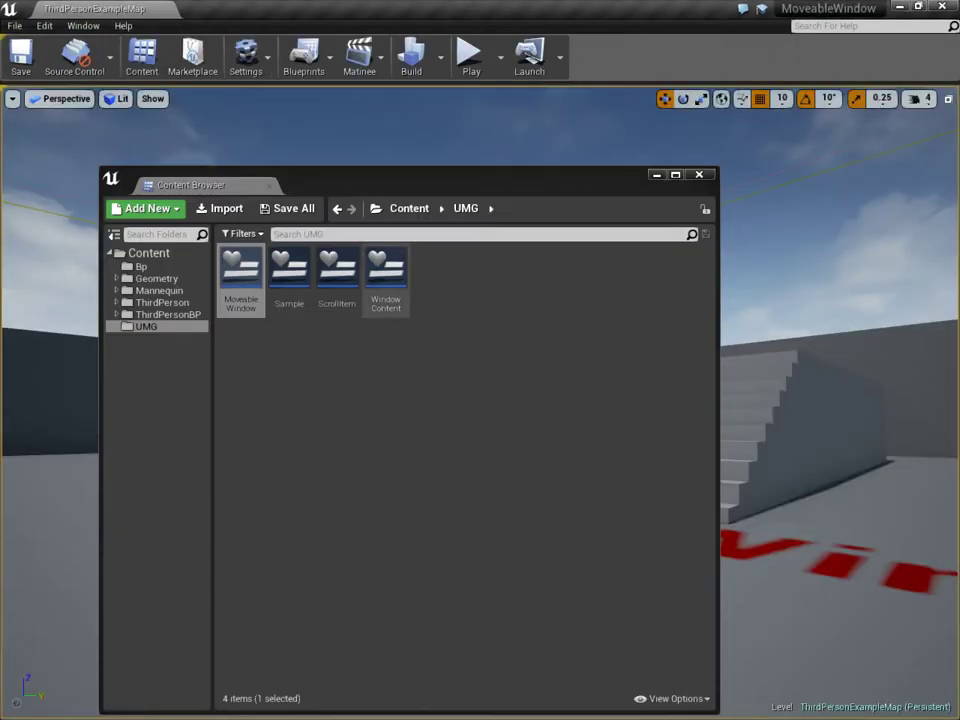
- Open the PCBP player controller blueprint from the Bp folder and locate the Joy Init call
left_click(141, 266)
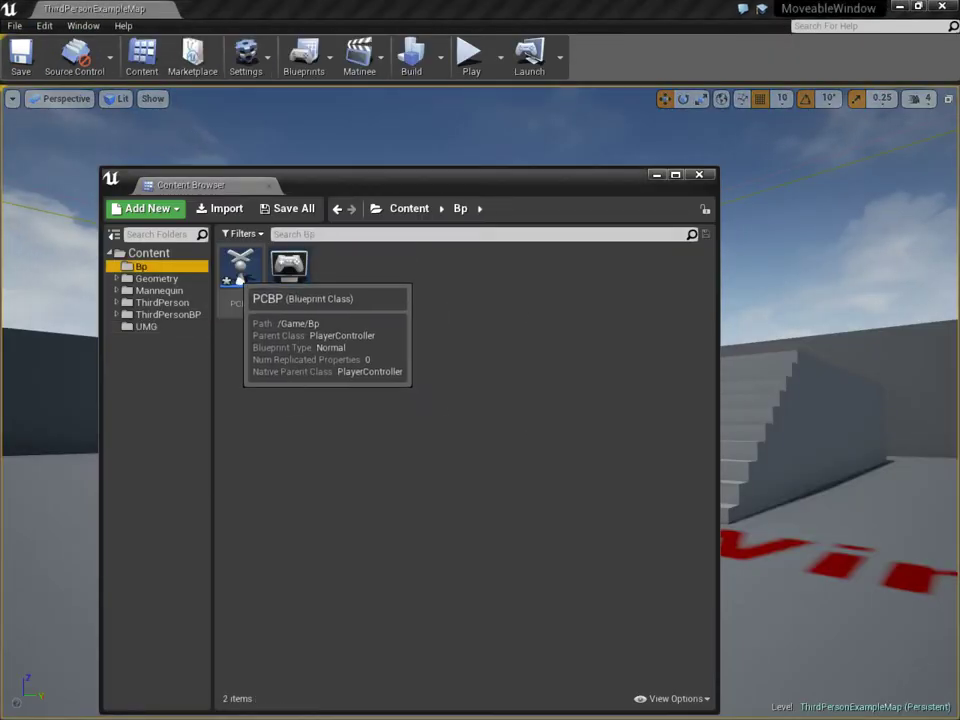
double_click(236, 262)
right_click_drag(903, 341, 471, 313)
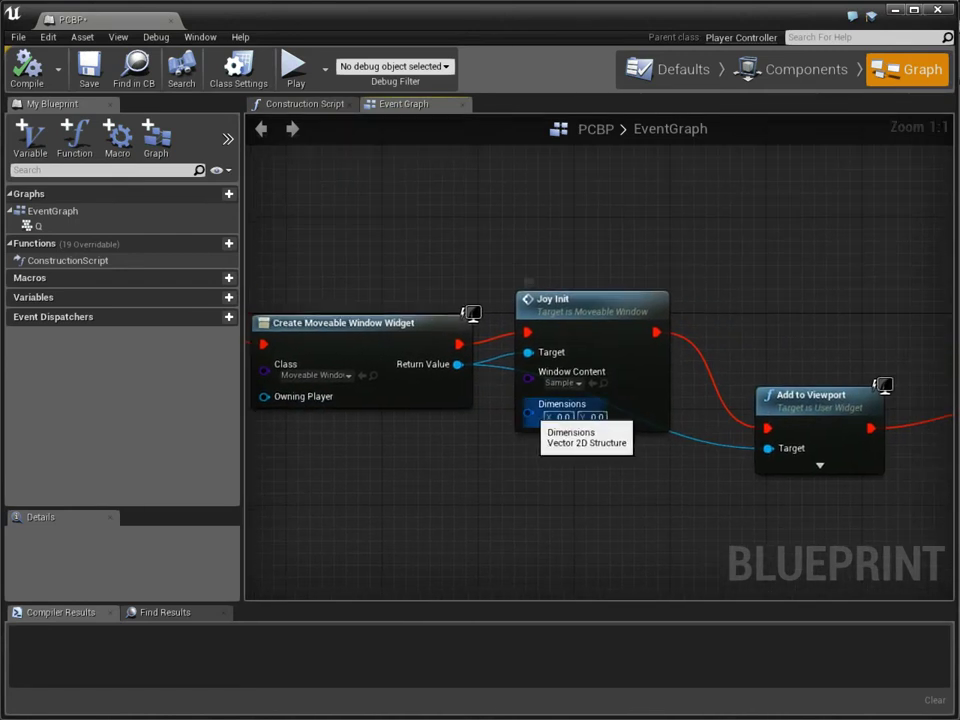
- Split Joy Init's Dimensions pin, set X 400 and Y 900, then compile and save
right_click(528, 412)
left_click(574, 449)
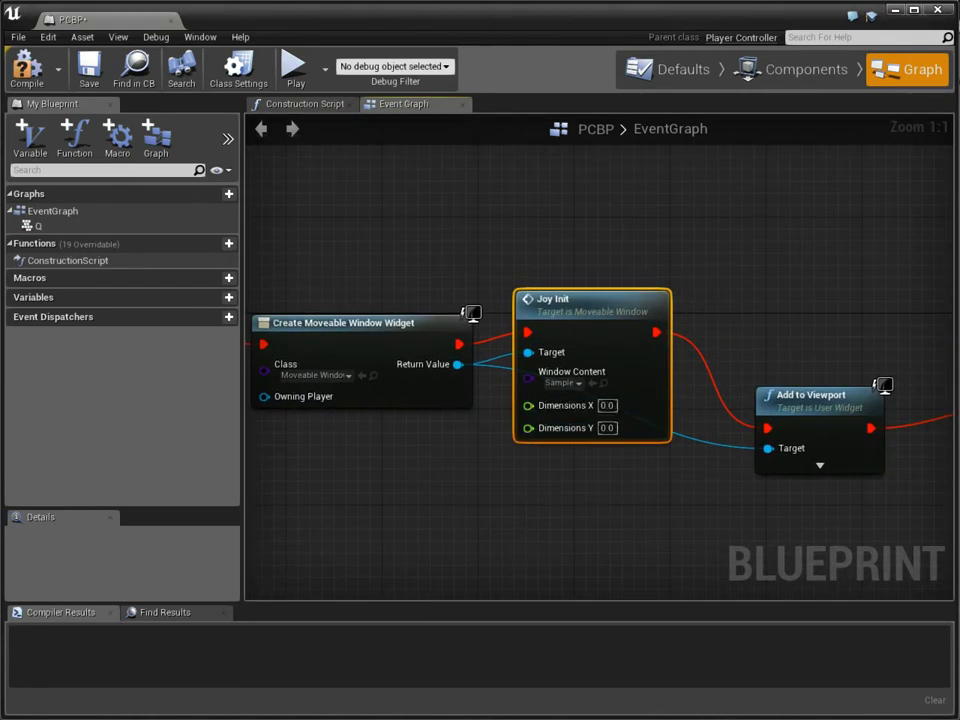
type("900")
key("Return")
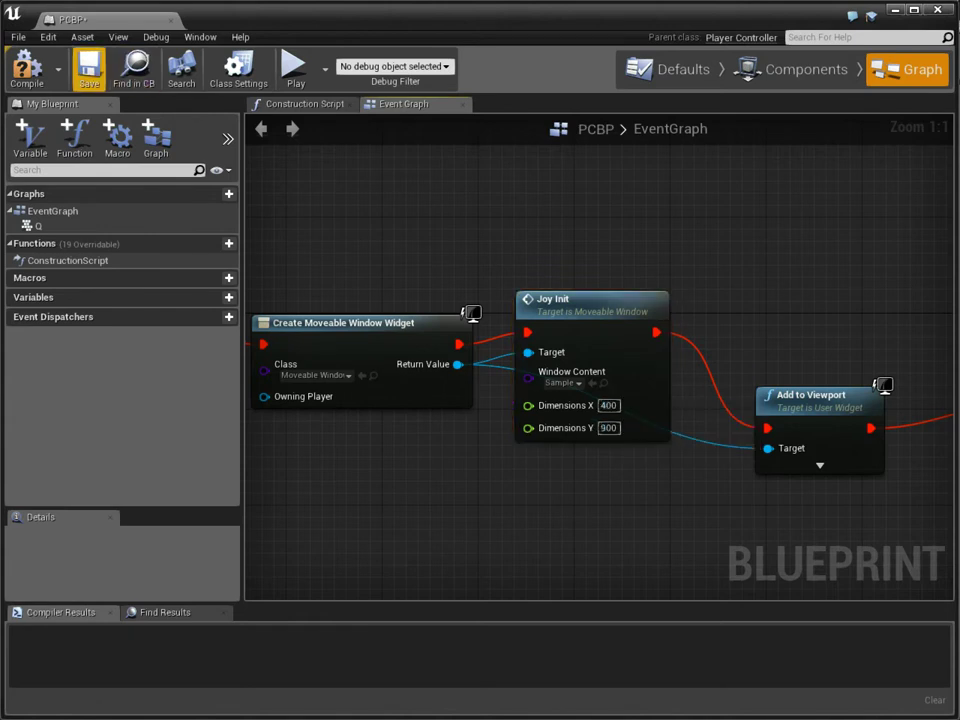
left_click(27, 68)
left_click(89, 68)
- Close PCBP, play-test the taller window listing items 0–6, then show the UMG folder
left_click(172, 19)
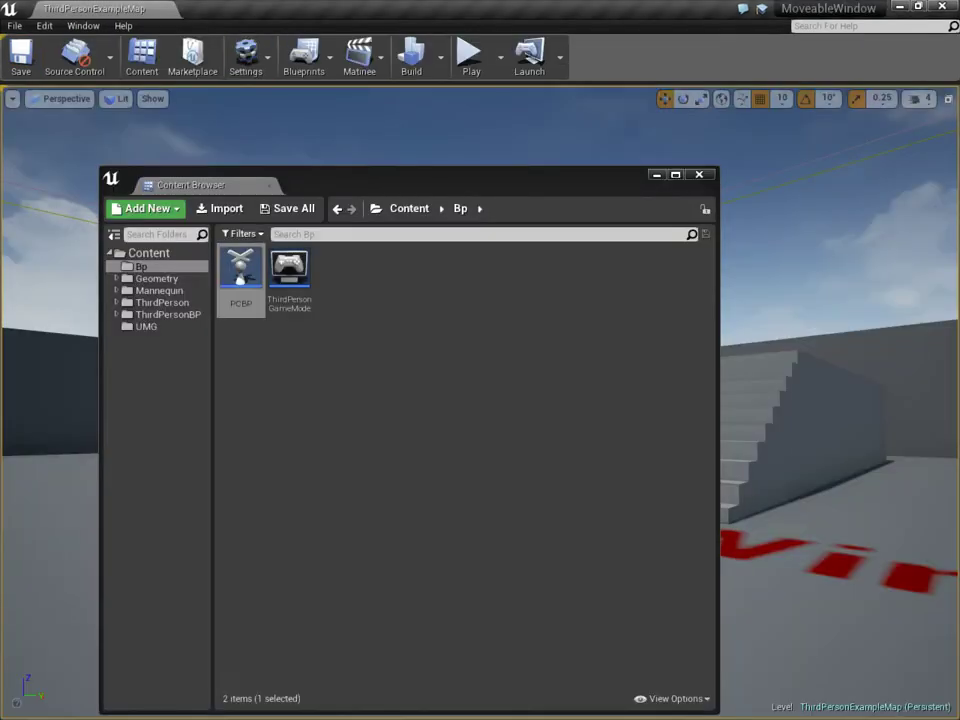
left_click(268, 185)
left_click(470, 55)
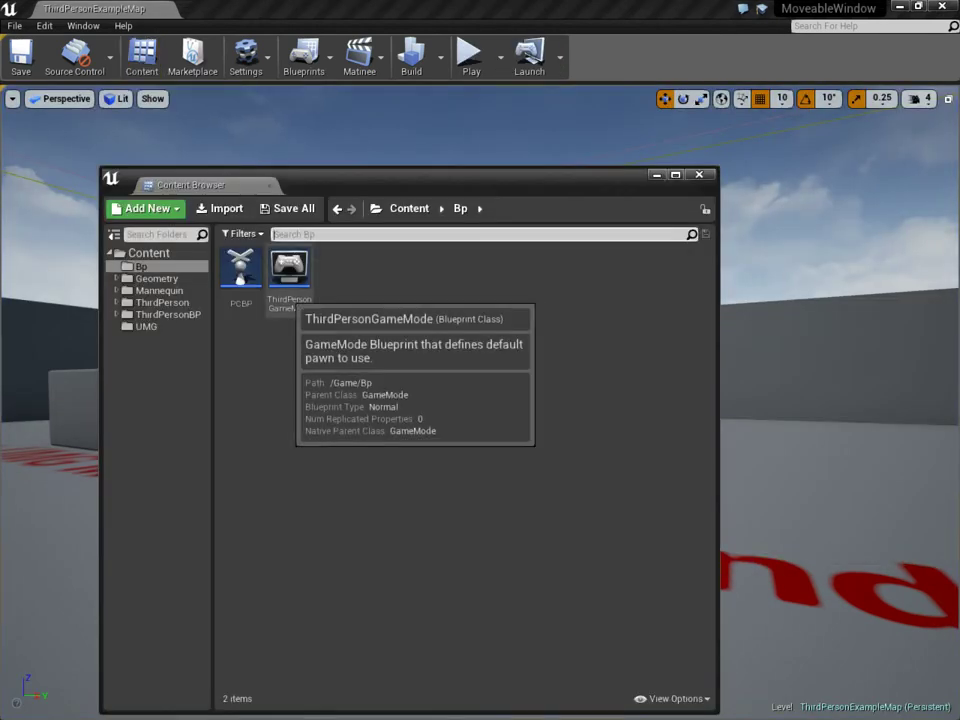
left_click(168, 314)
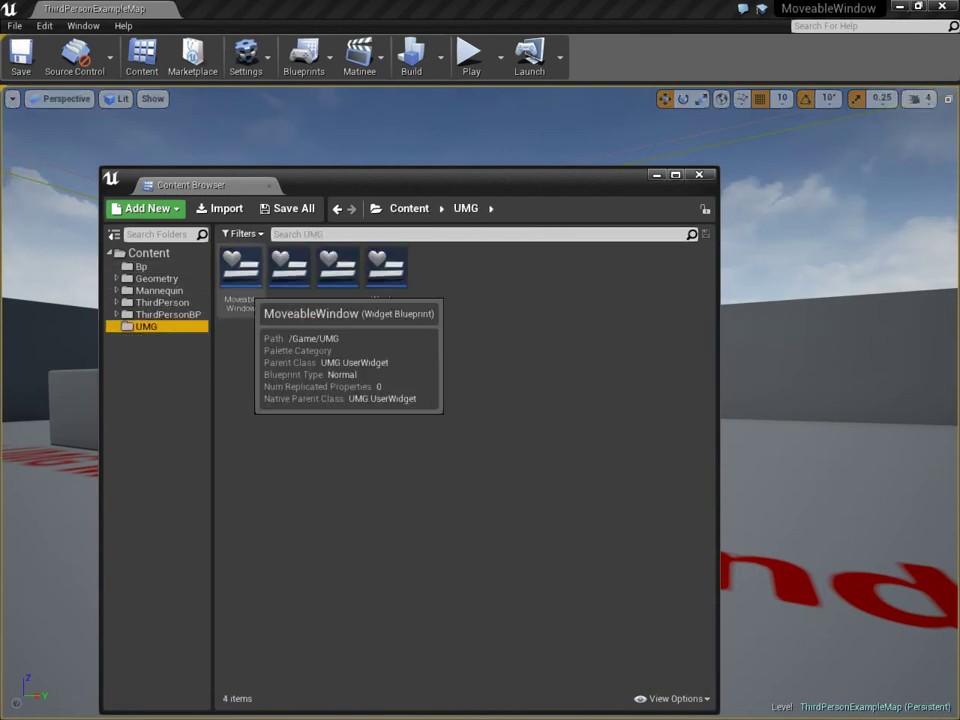
- Set IsDragging's default to false in MoveableWindow, then compile, save and close it
double_click(240, 268)
left_click(907, 69)
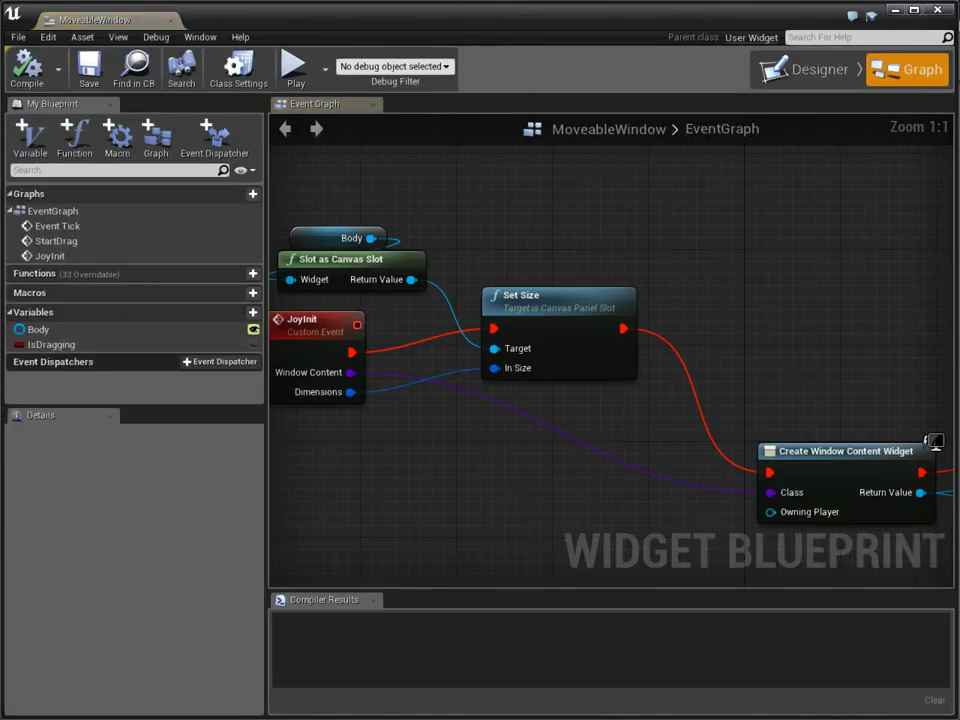
left_click(50, 344)
left_click(100, 653)
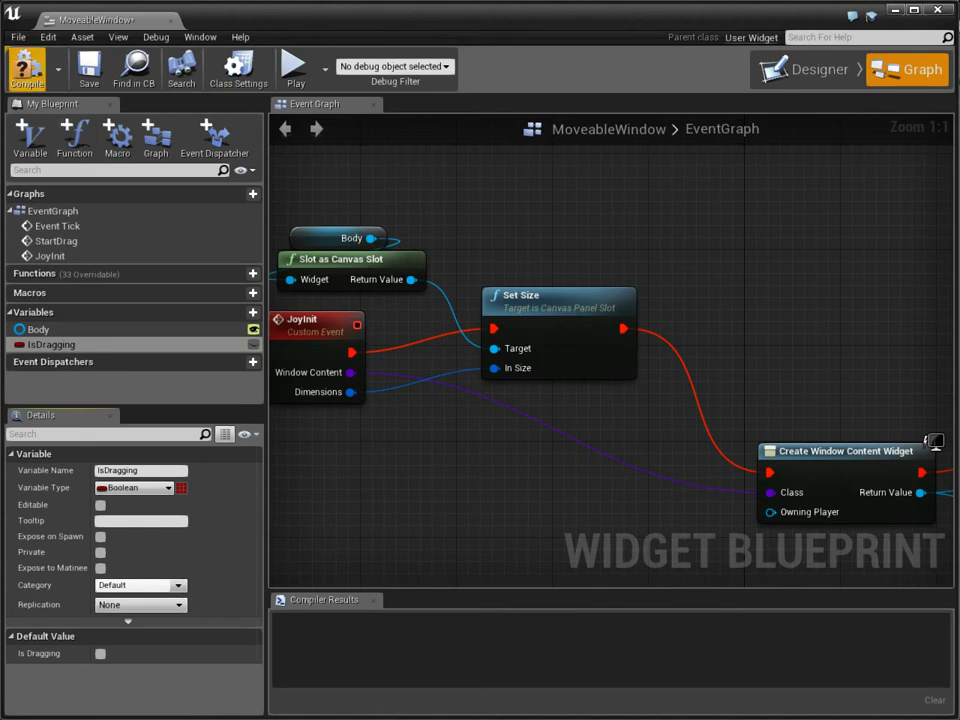
left_click(26, 66)
left_click(89, 66)
left_click(124, 20)
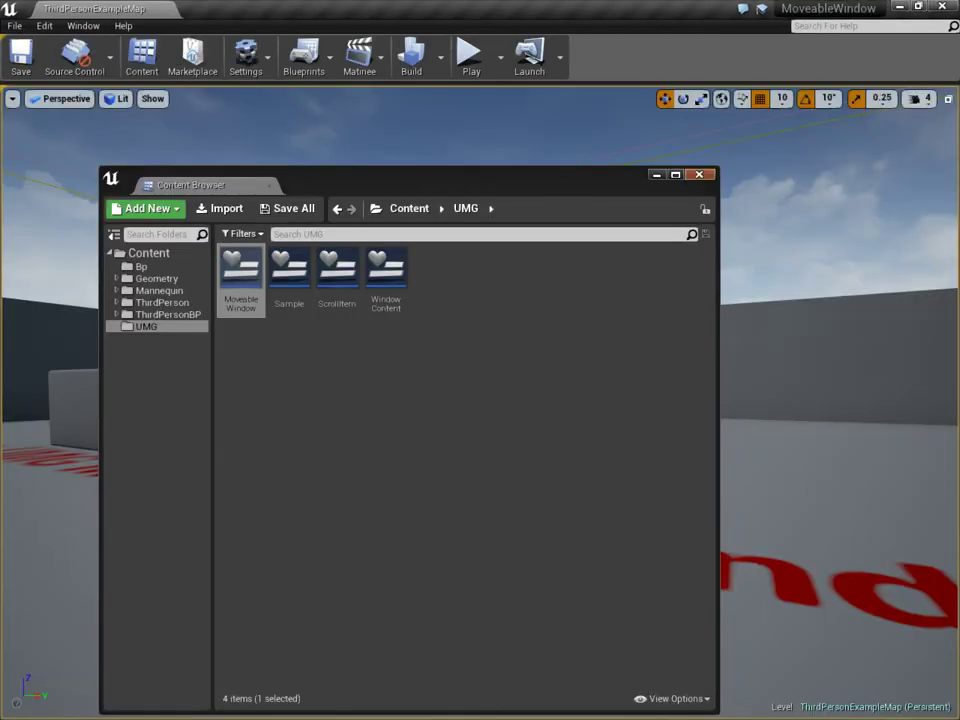
- Play the level, scroll the button list down to item 1,000 and back, then stop
key("alt+p")
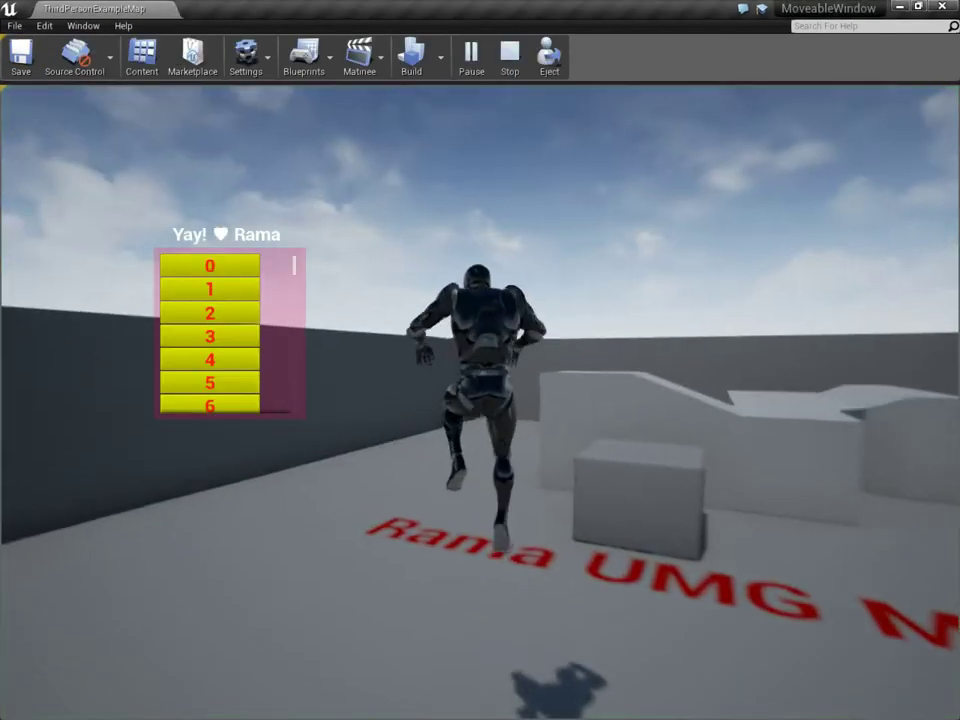
scroll(225, 333, "down", 5)
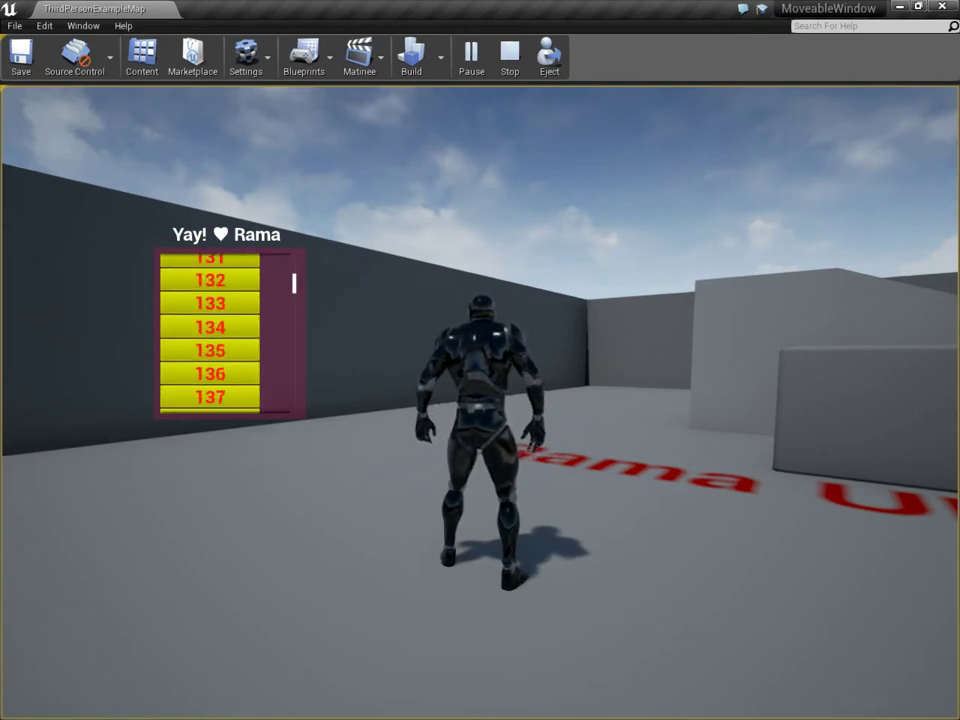
scroll(225, 333, "down", 8)
scroll(225, 333, "down", 10)
scroll(225, 333, "down", 8)
scroll(225, 333, "down", 2)
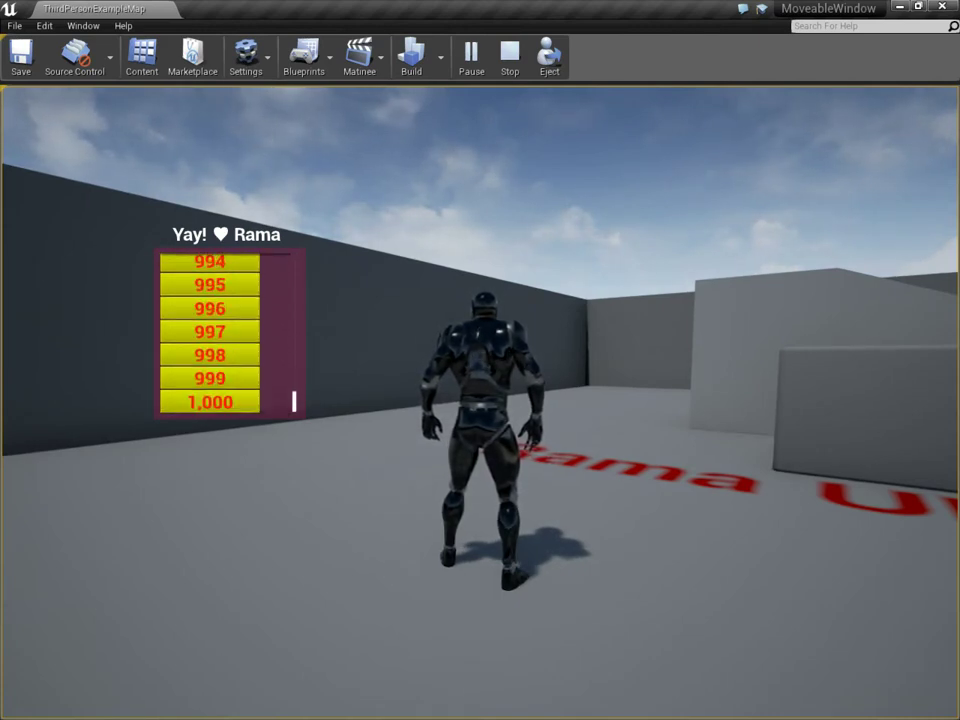
scroll(225, 333, "up", 10)
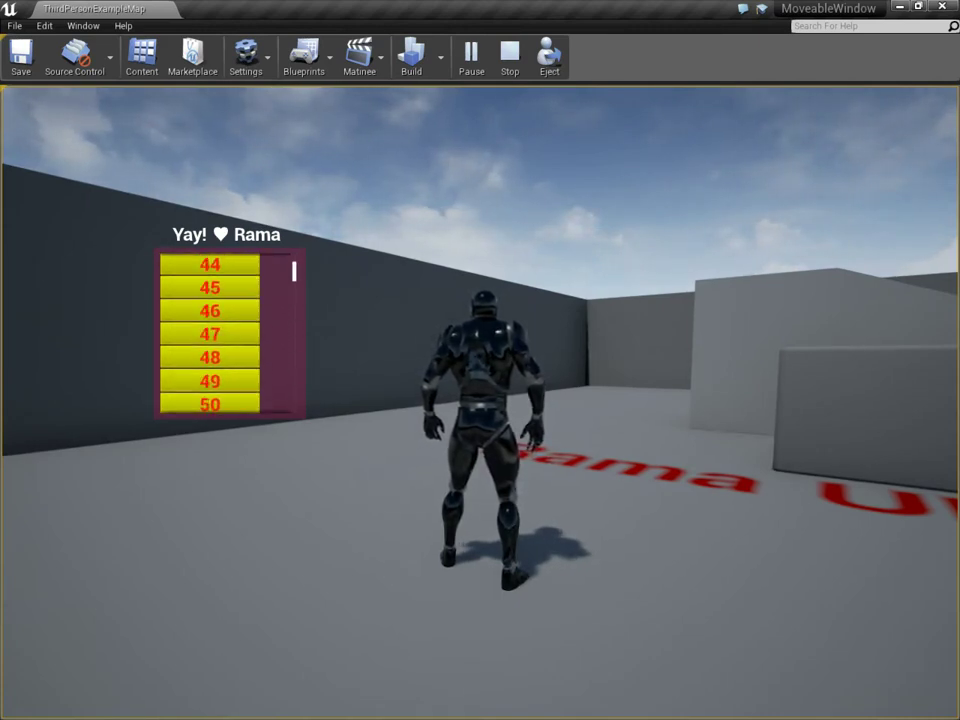
scroll(225, 333, "up", 3)
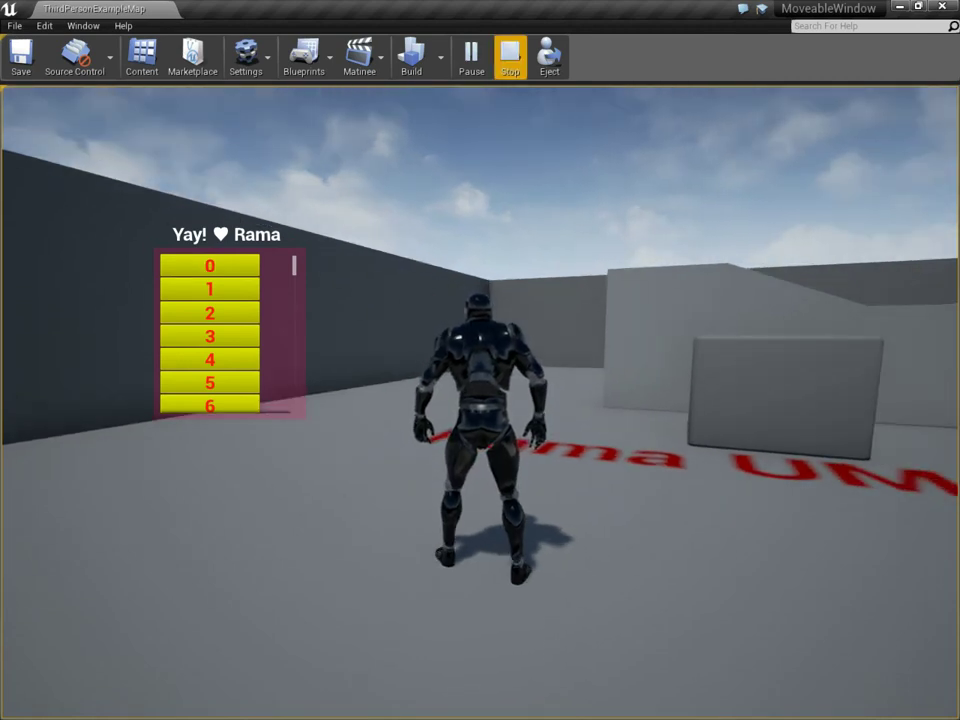
key("Escape")
left_click(142, 55)
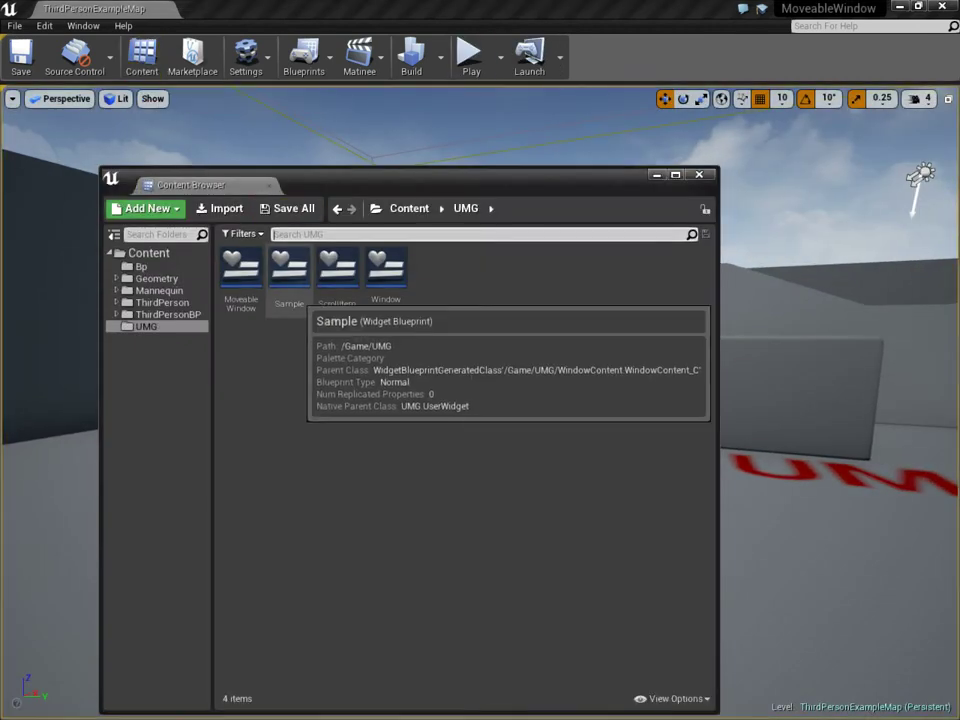
- Open the WindowContent widget blueprint's event graph
double_click(241, 268)
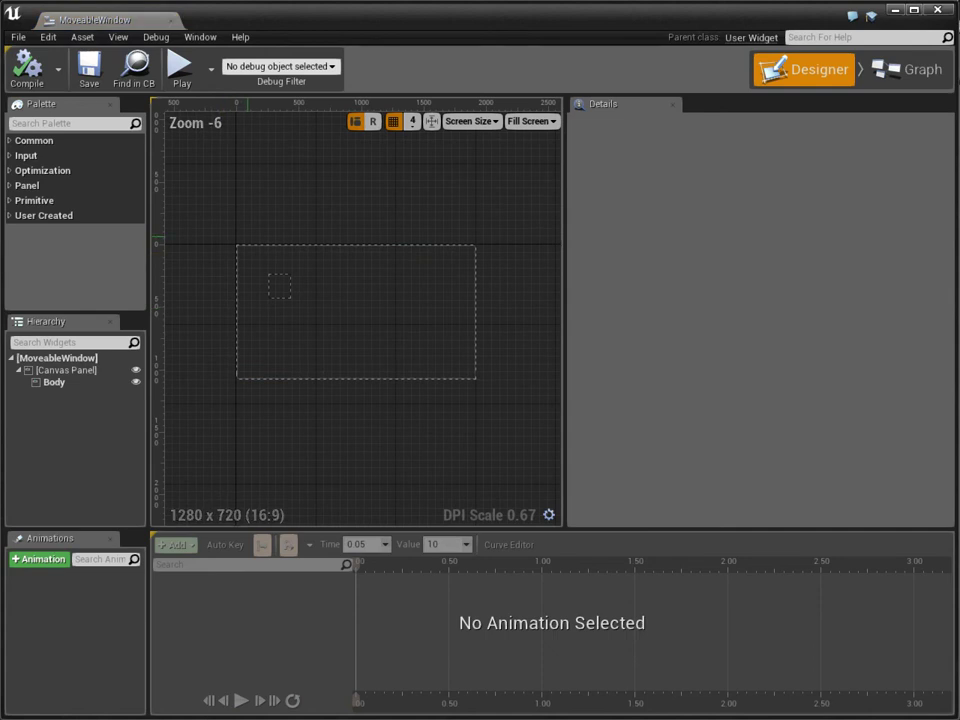
scroll(227, 285, "up", 7)
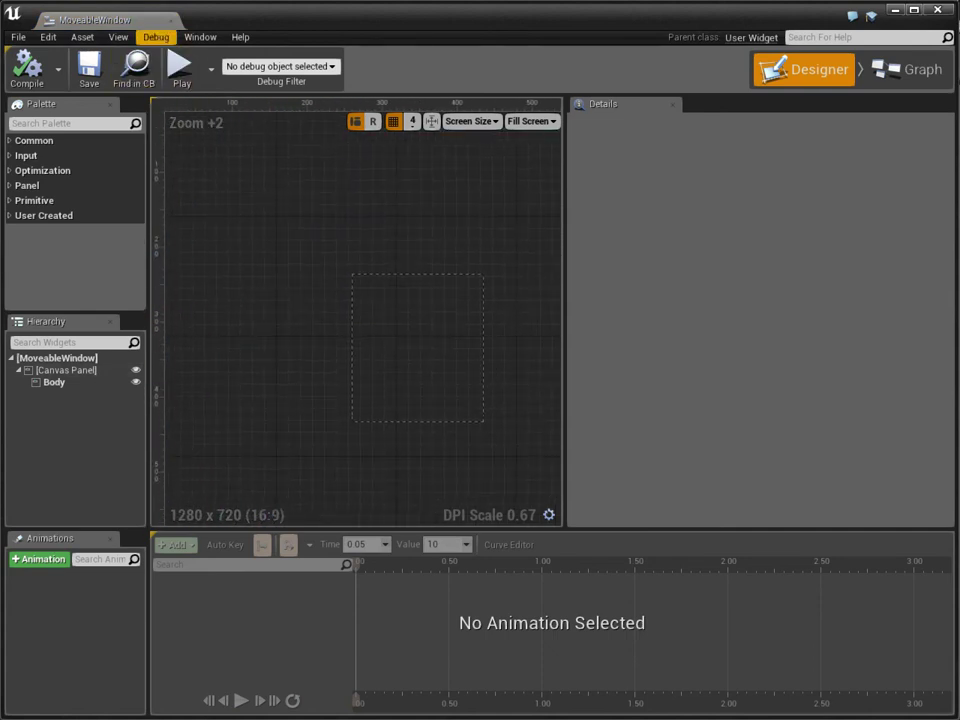
key("alt+Tab")
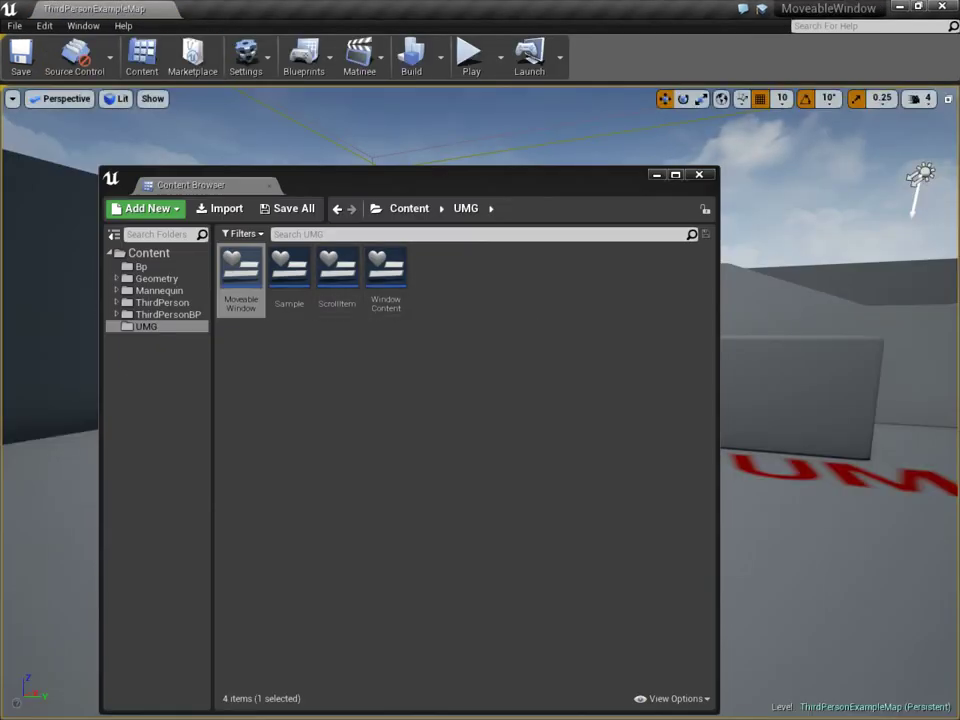
double_click(386, 280)
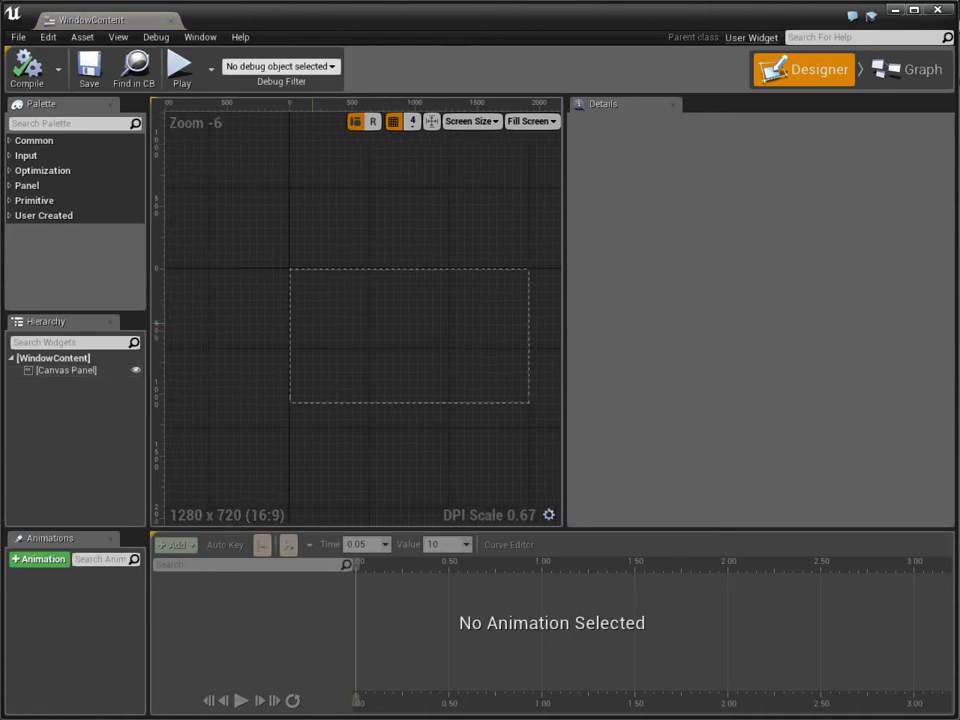
left_click(907, 69)
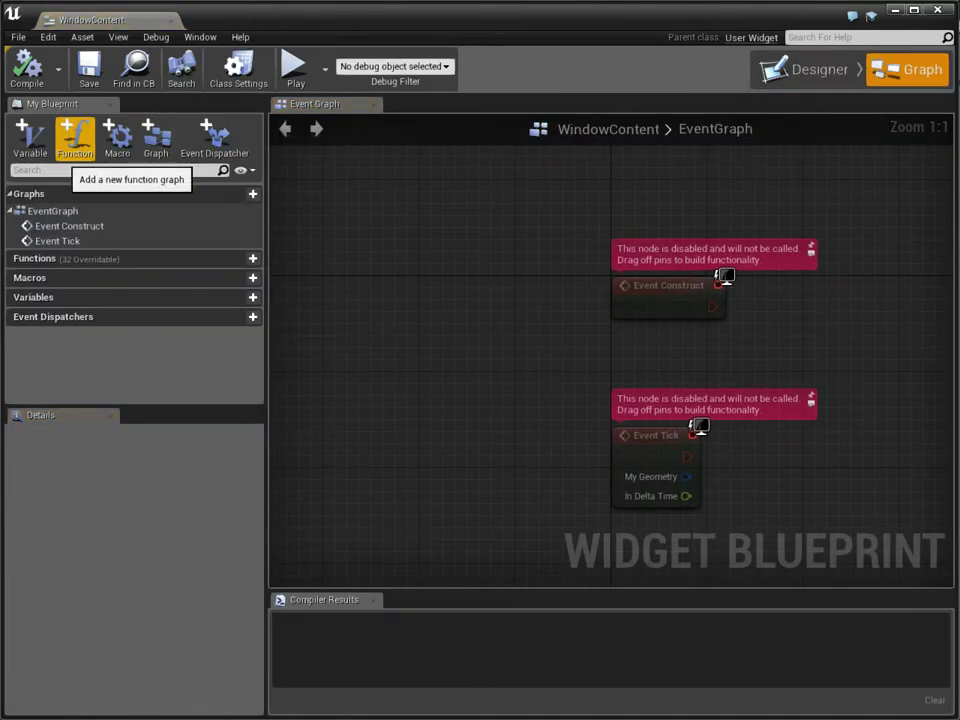
- Add a Moveable Window reference variable named ParentWindow to WindowContent
left_click(30, 135)
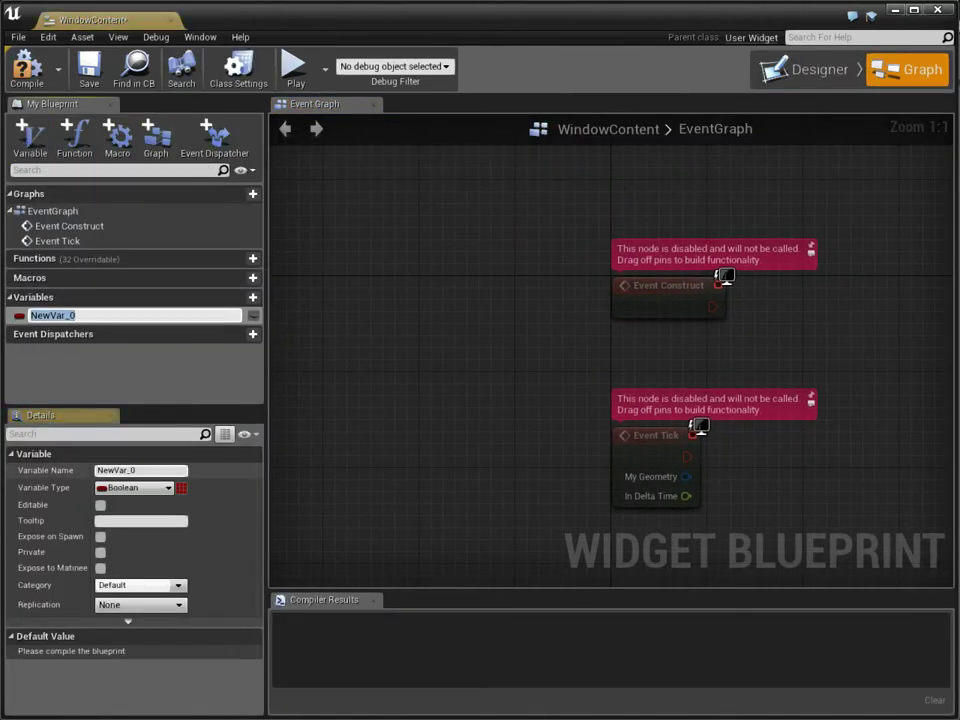
left_click(135, 487)
type("w")
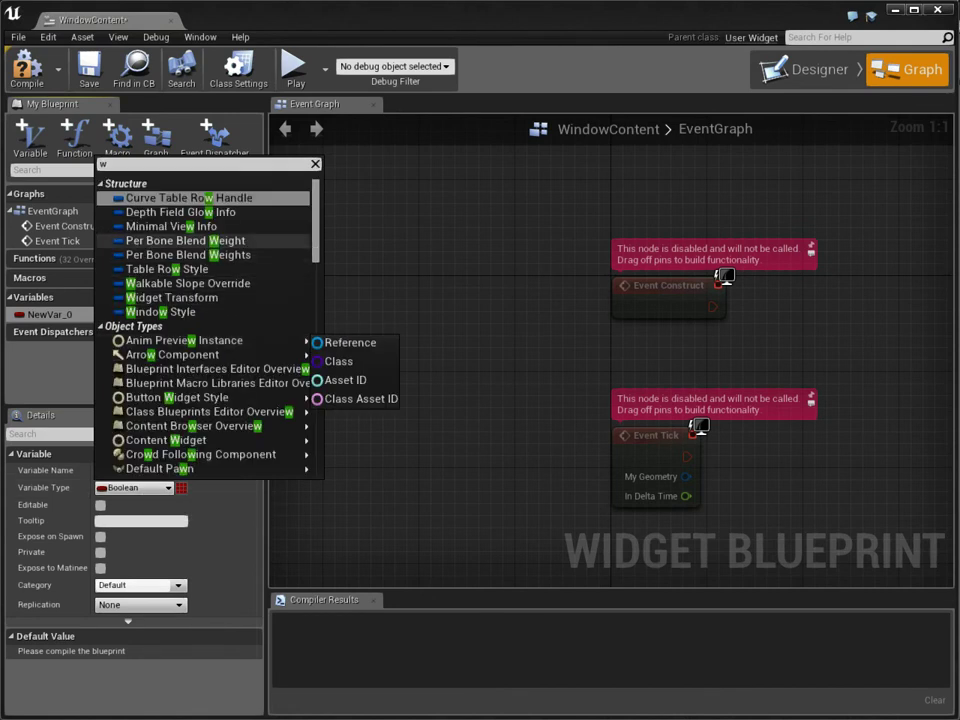
key("BackSpace")
type("move")
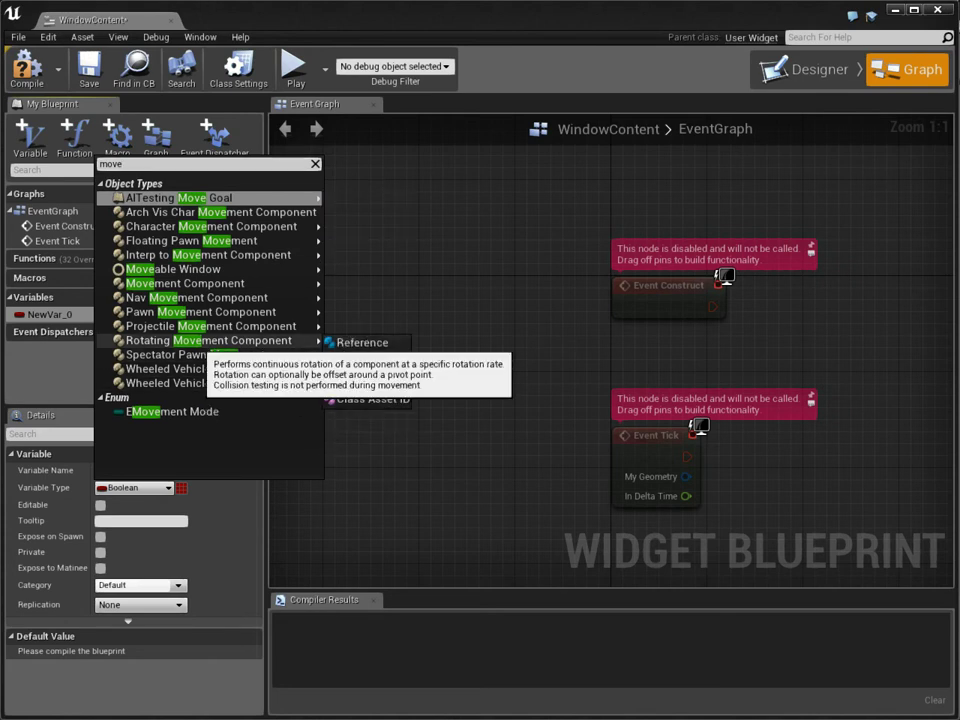
left_click(200, 269)
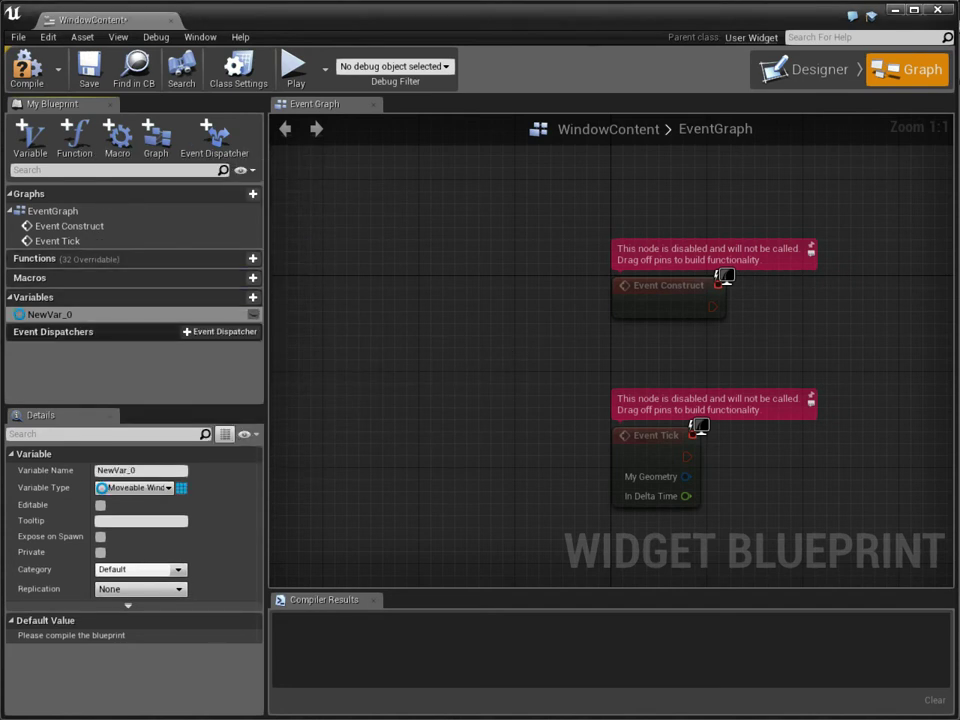
double_click(60, 315)
type("ParentWindo")
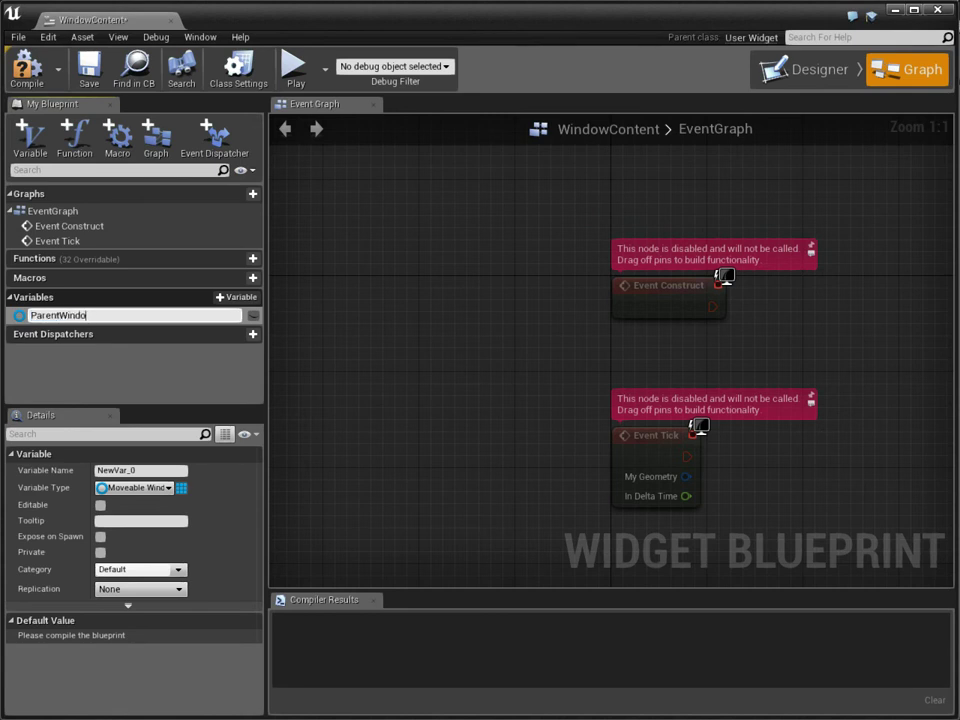
type("w")
key("Return")
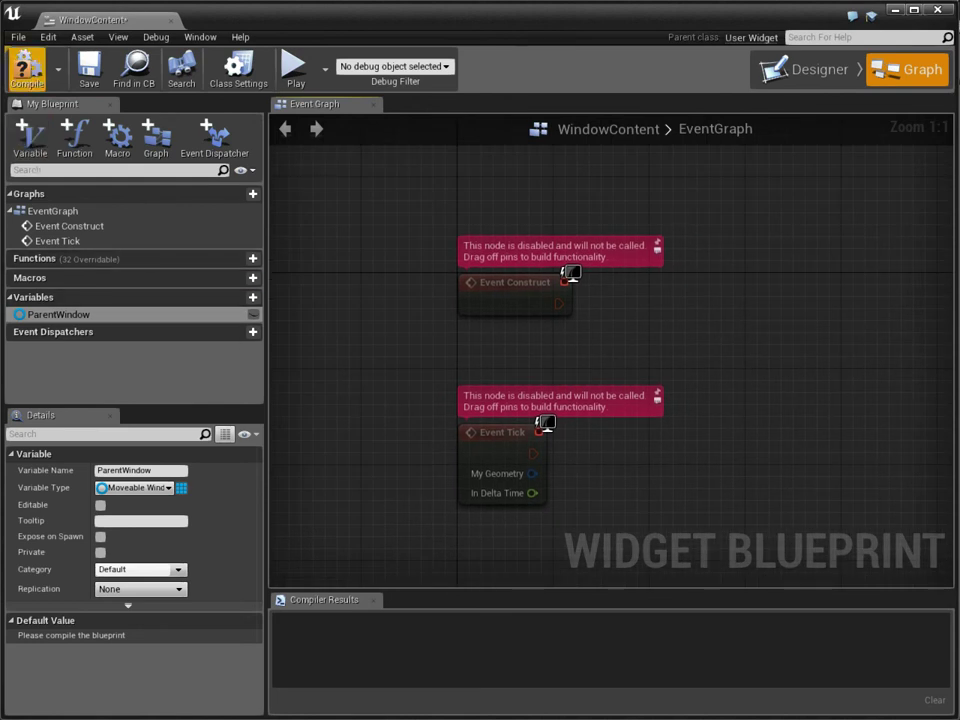
- Make ParentWindow editable, then compile and save WindowContent
left_click(100, 505)
left_click(27, 68)
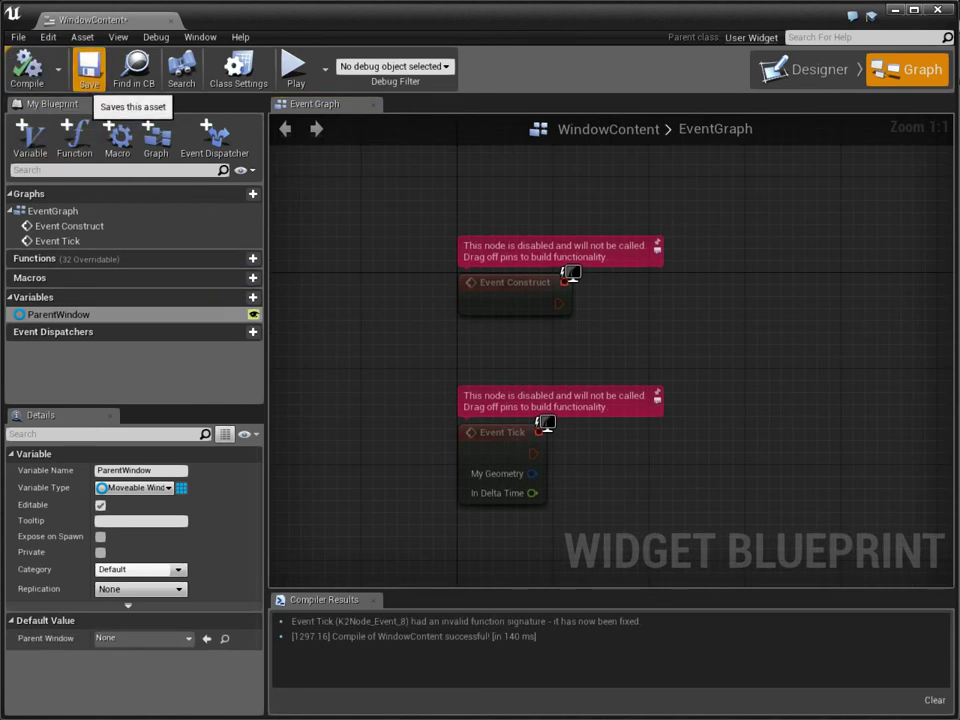
left_click(89, 68)
right_click_drag(397, 241, 215, 135)
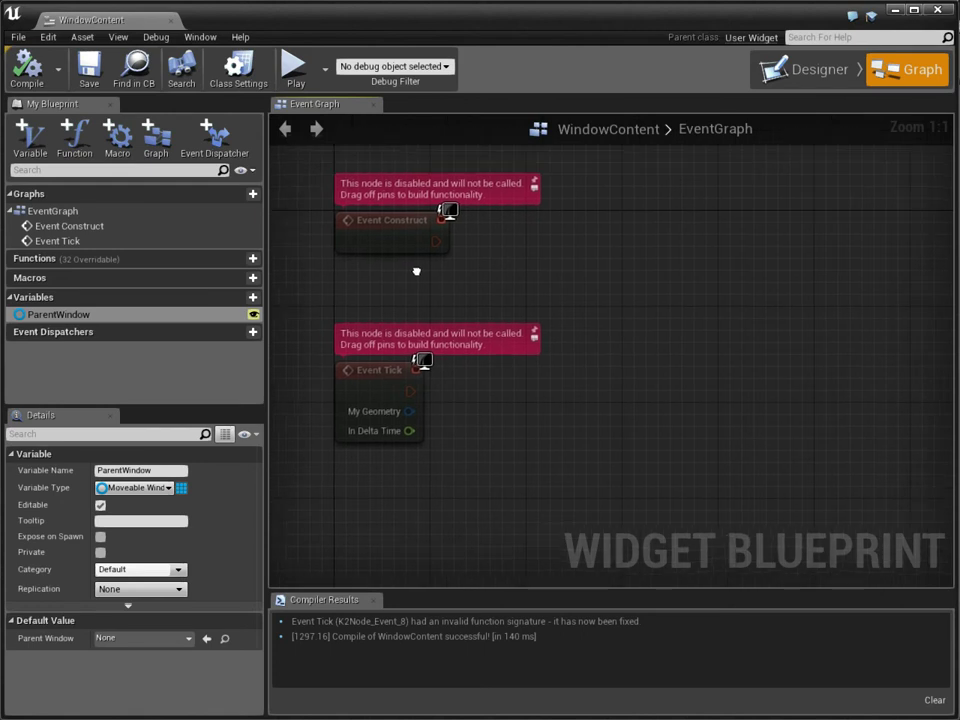
right_click_drag(405, 218, 503, 300)
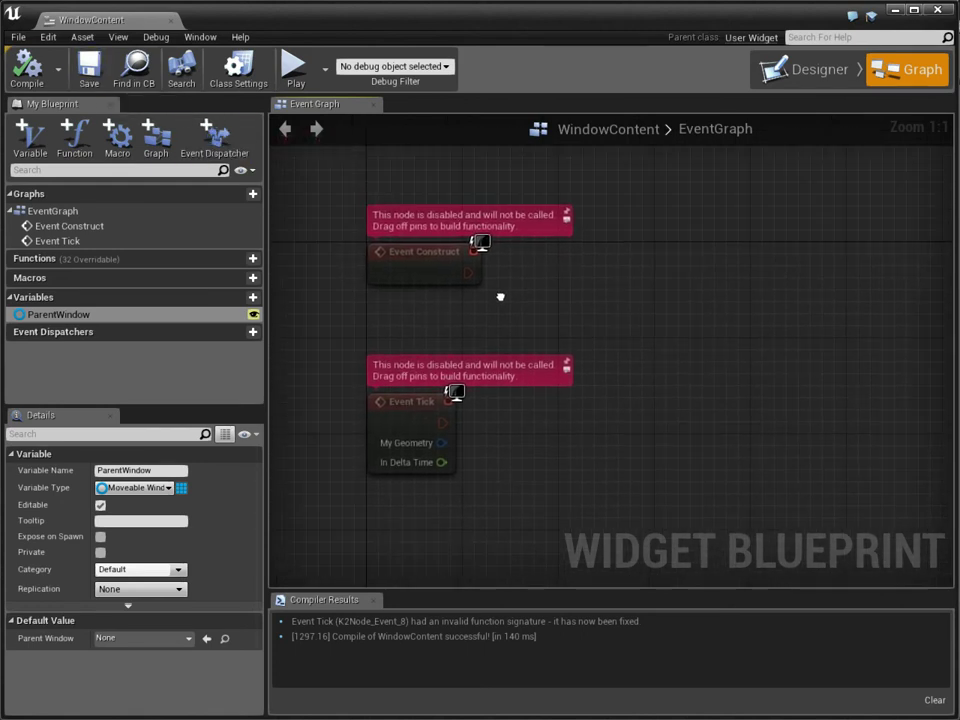
- Create a new function named StartDrag
left_click(76, 138)
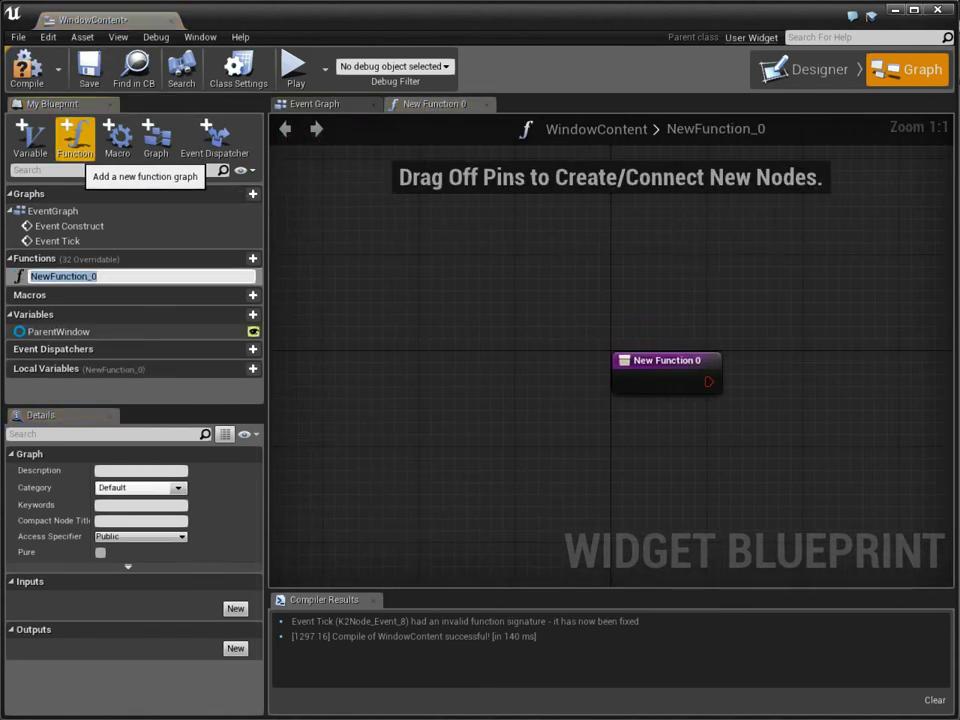
type("StartDrag")
key("Return")
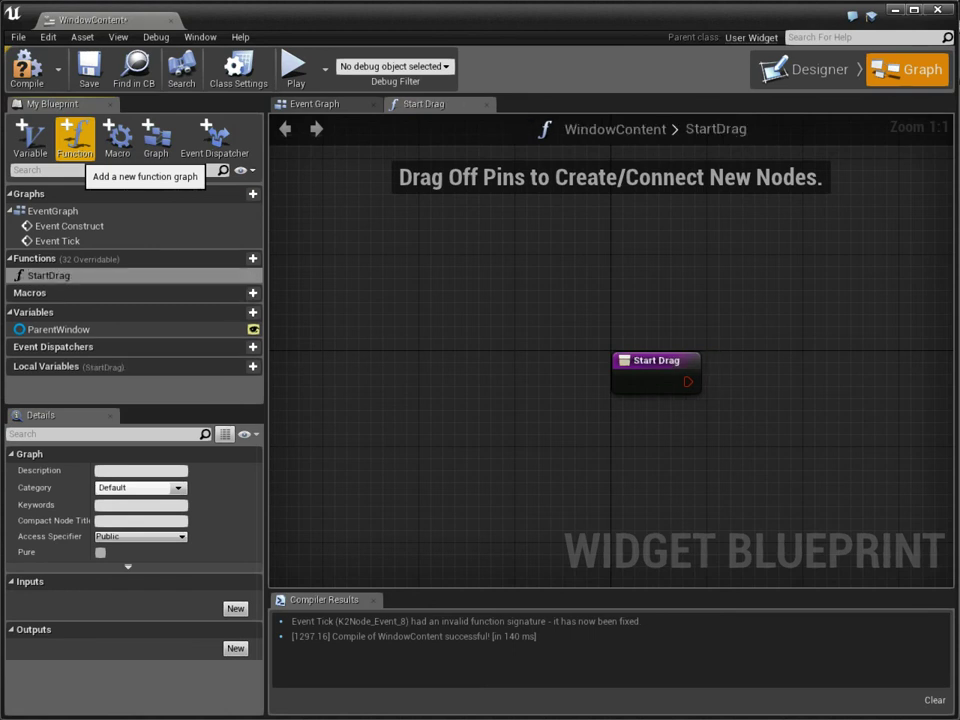
right_click_drag(680, 330, 464, 345)
- Add a ParentWindow getter feeding an IsValid check in StartDrag
mouse_move(60, 331)
left_mouse_down("ctrl")
mouse_move(432, 327)
mouse_move(402, 322)
left_mouse_up("ctrl")
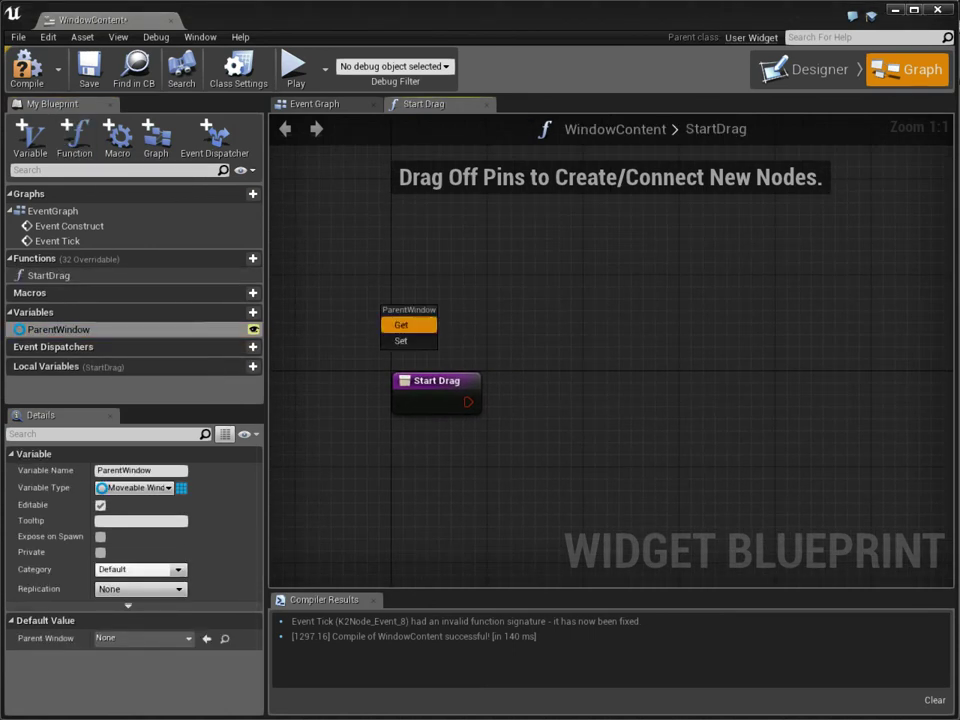
left_click(400, 323)
left_click_drag(463, 323, 527, 350)
type("isvalid")
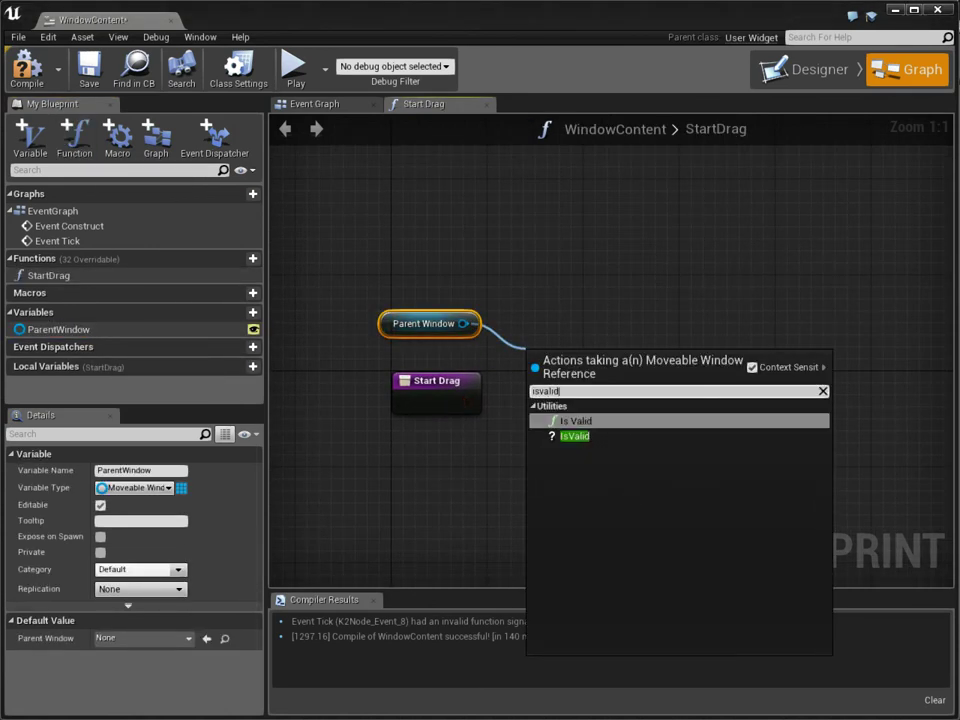
key("Down")
key("Return")
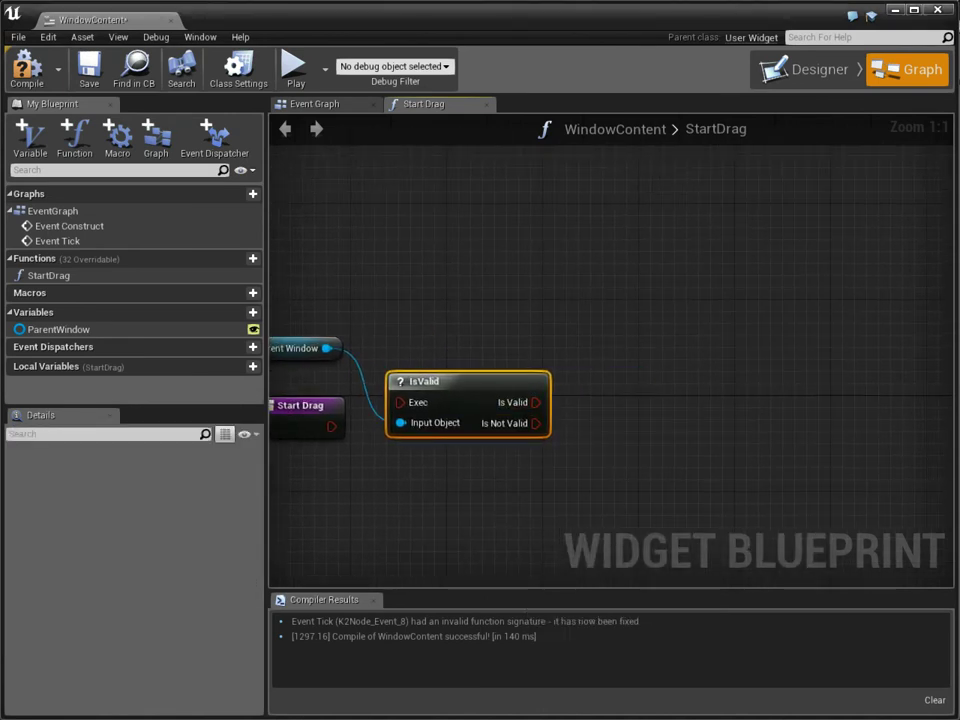
- Add a SET Is Dragging node on ParentWindow and wire StartDrag's execution into IsValid
left_click_drag(326, 348, 496, 292)
type("drag")
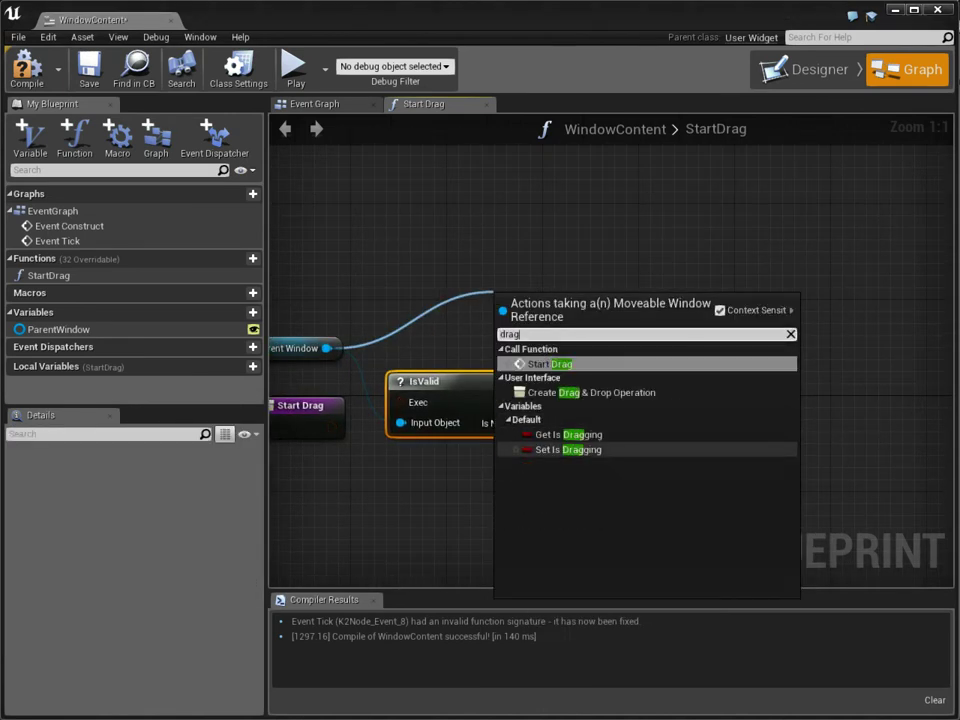
key("Down")
key("Down")
key("Down")
key("Return")
left_click_drag(575, 329, 707, 389)
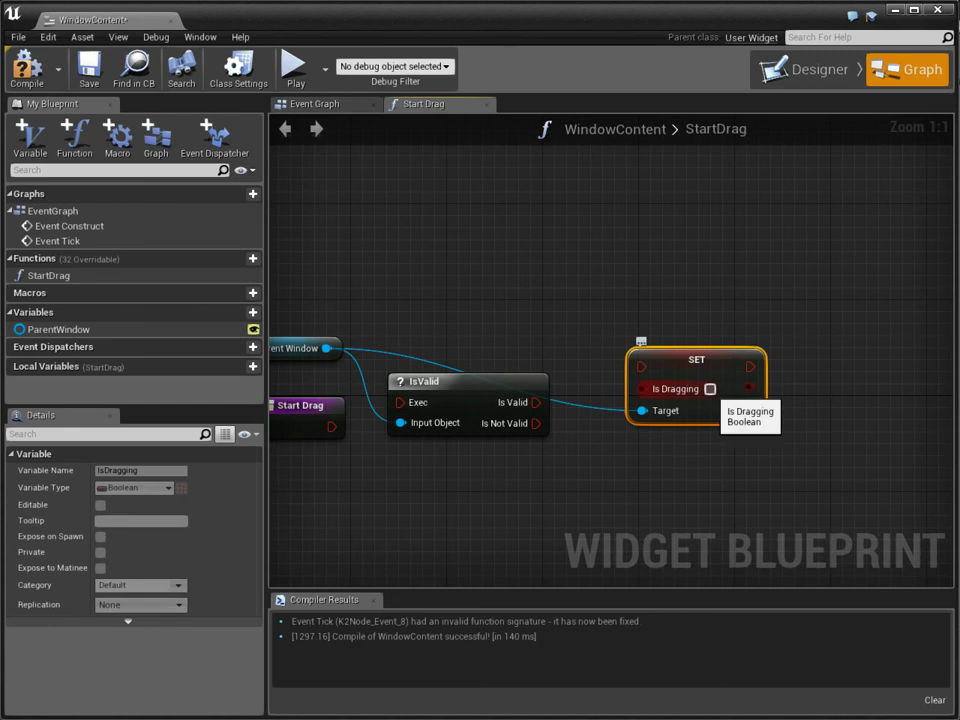
right_click_drag(663, 390, 755, 390)
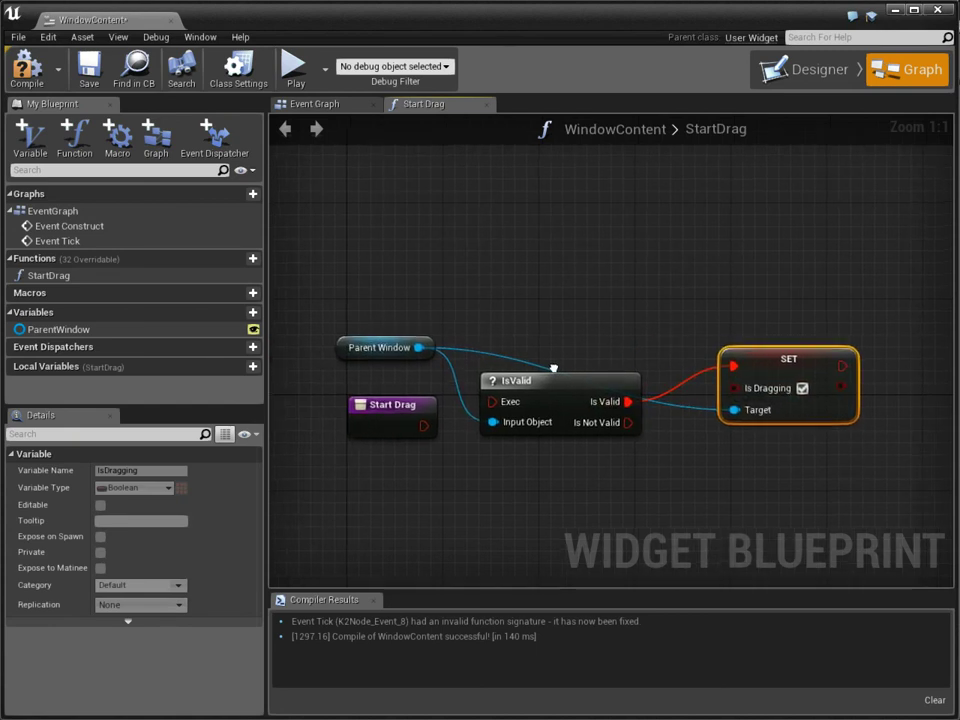
left_click_drag(512, 421, 494, 422)
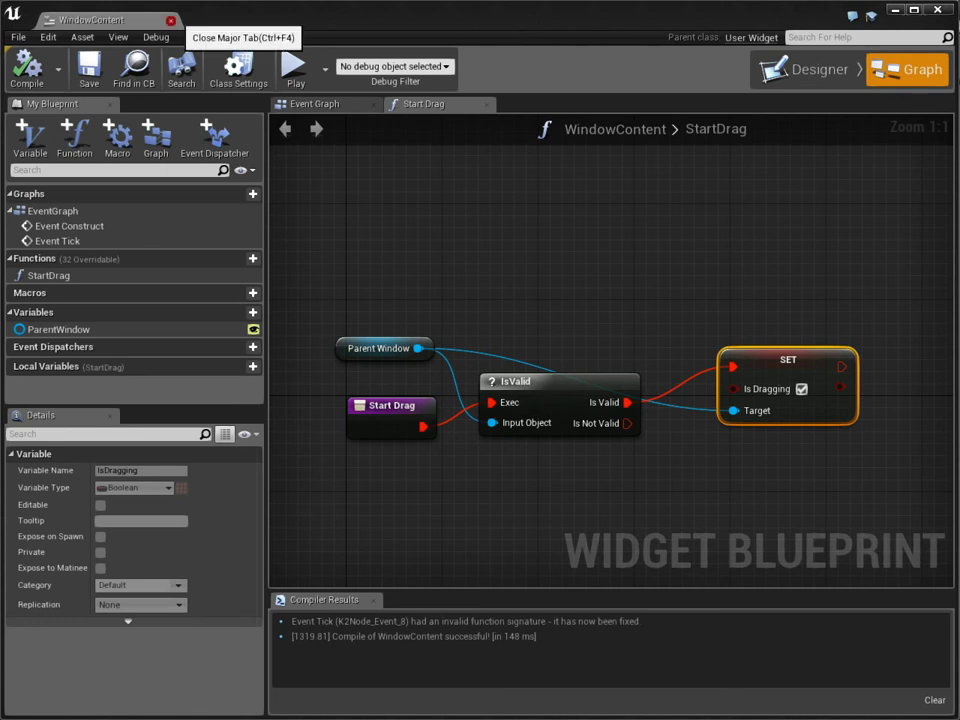
- Close WindowContent and open the MoveableWindow event graph at its JoyInit event
left_click(171, 21)
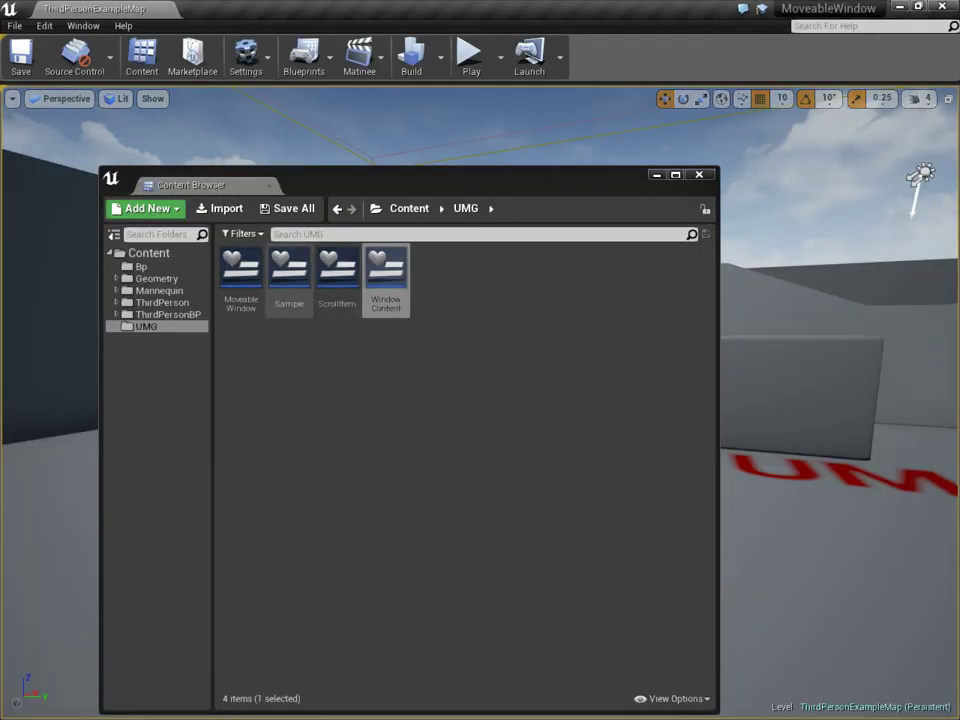
left_click(289, 270)
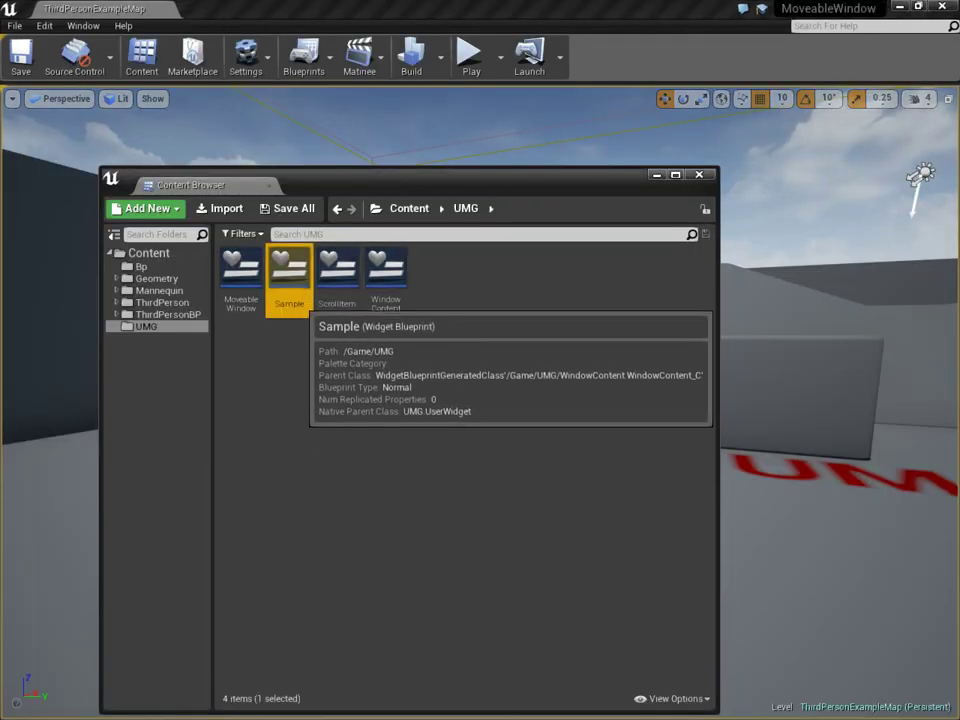
left_click(385, 280)
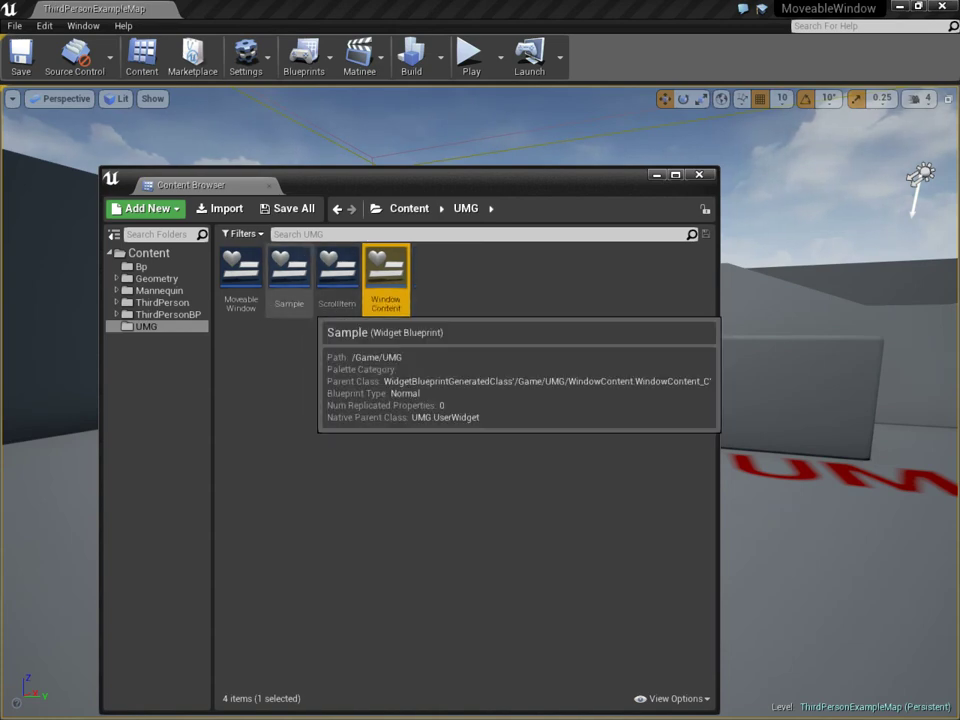
double_click(240, 270)
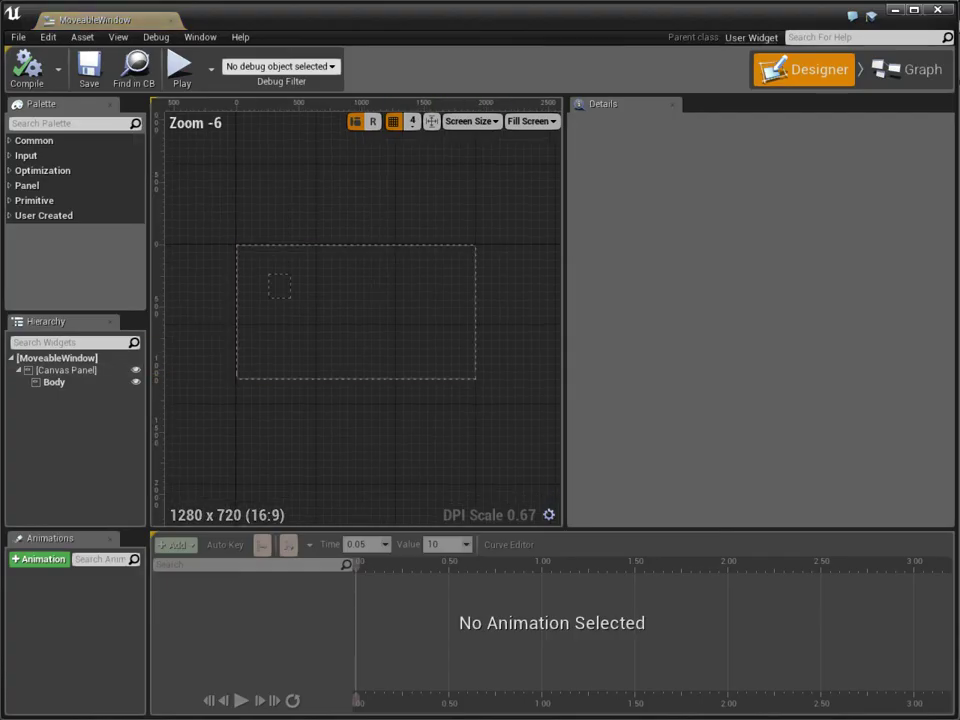
left_click(905, 69)
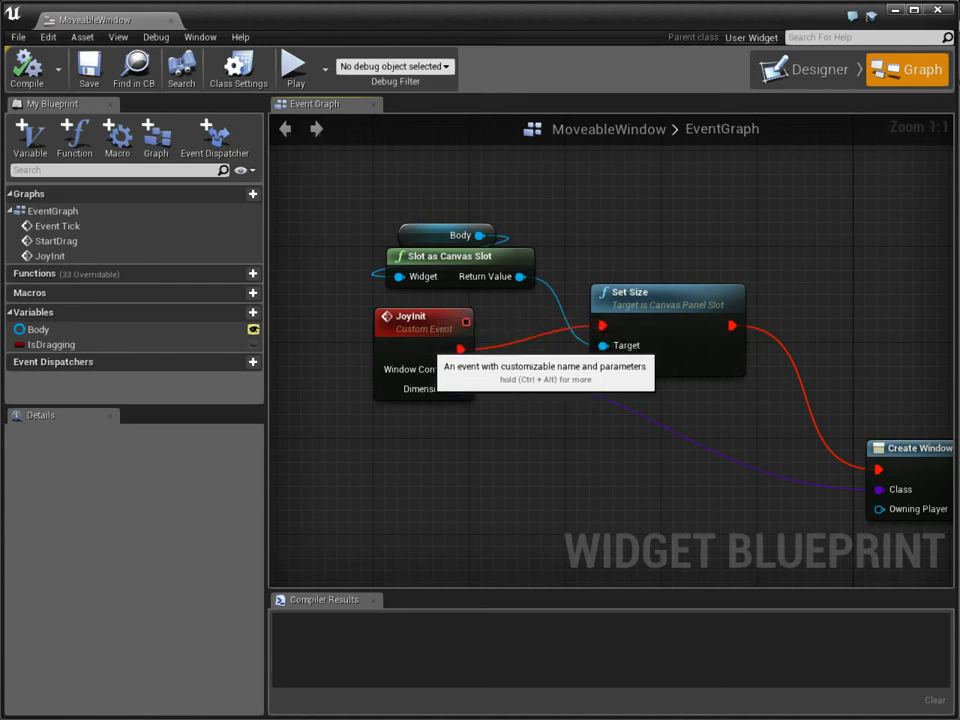
left_click(425, 345)
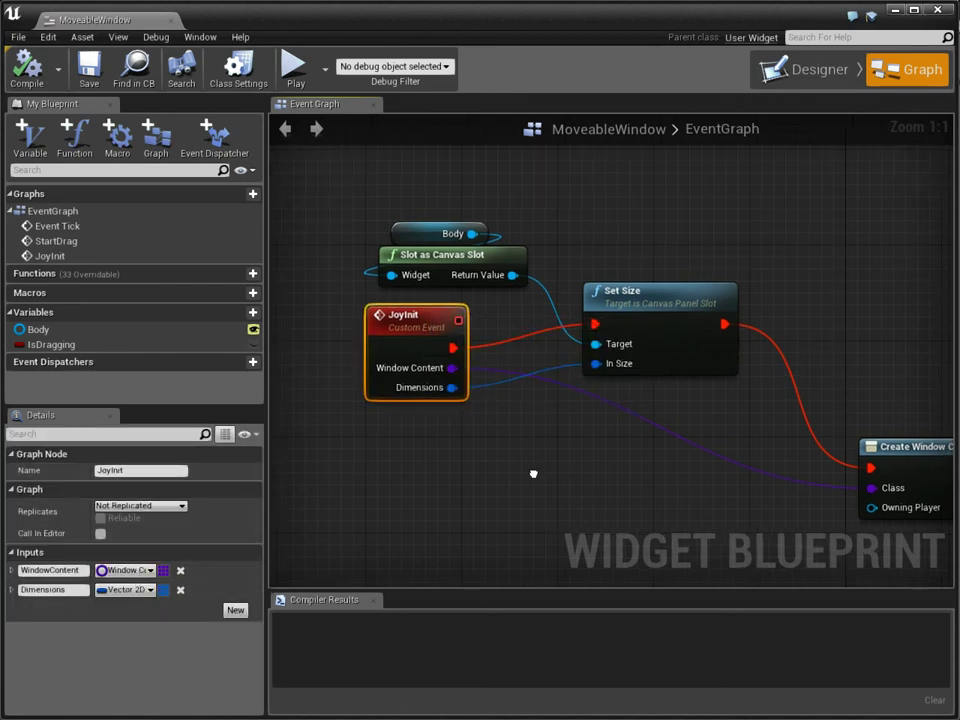
- Add a Set Parent Window node for the created content widget, placed after Set Auto Size
right_click_drag(531, 471, 270, 380)
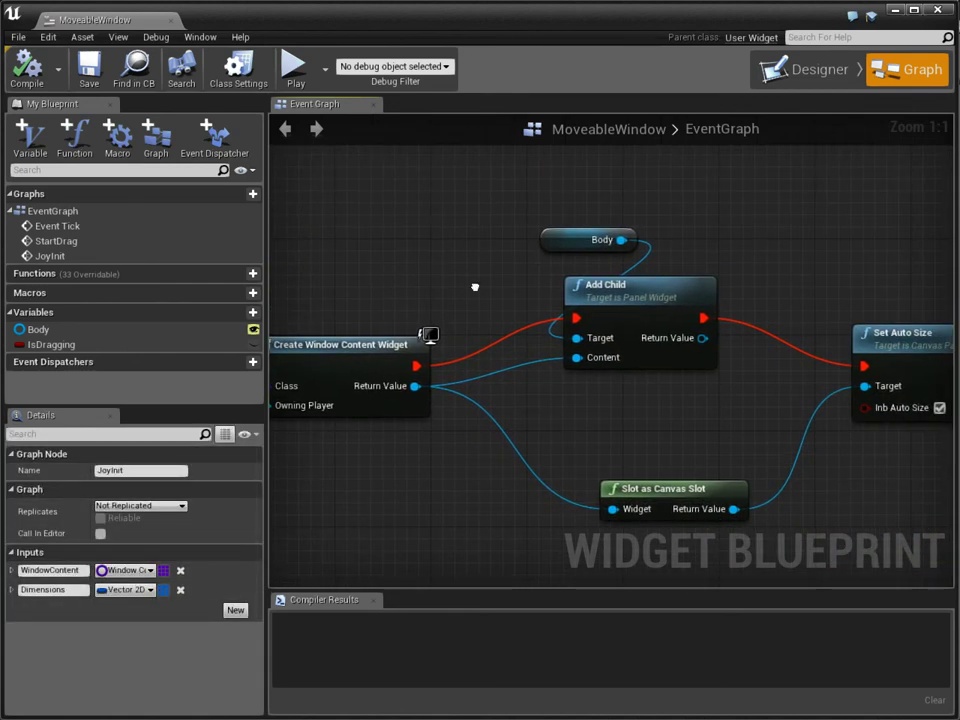
right_click_drag(476, 285, 279, 300)
mouse_move(619, 278)
right_mouse_down()
mouse_move(780, 229)
mouse_move(792, 208)
right_mouse_up()
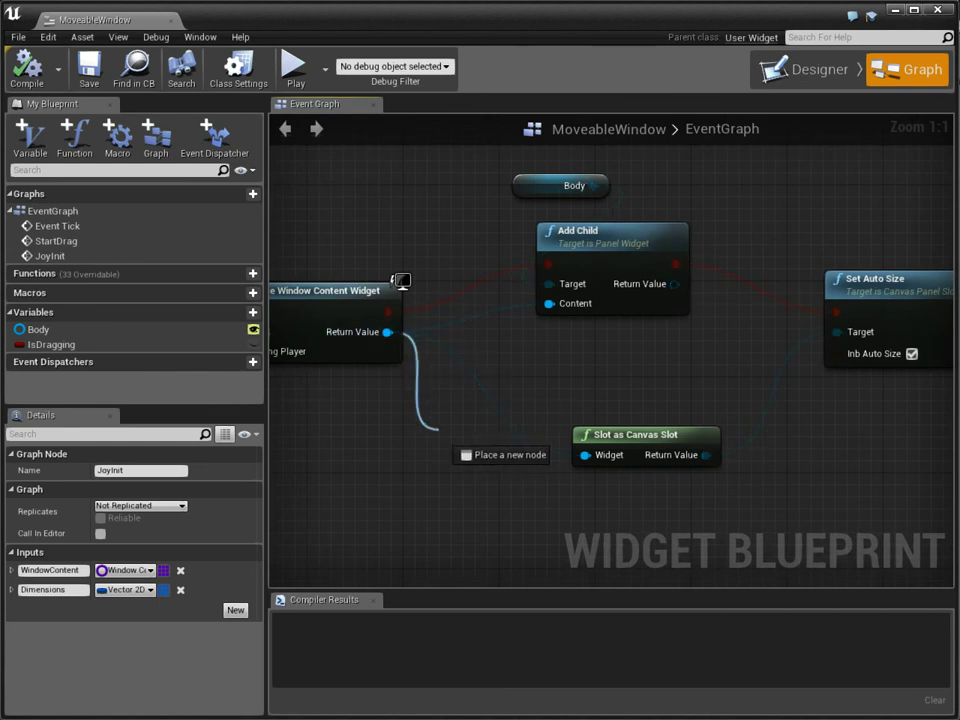
left_click_drag(438, 430, 445, 447)
type("paren")
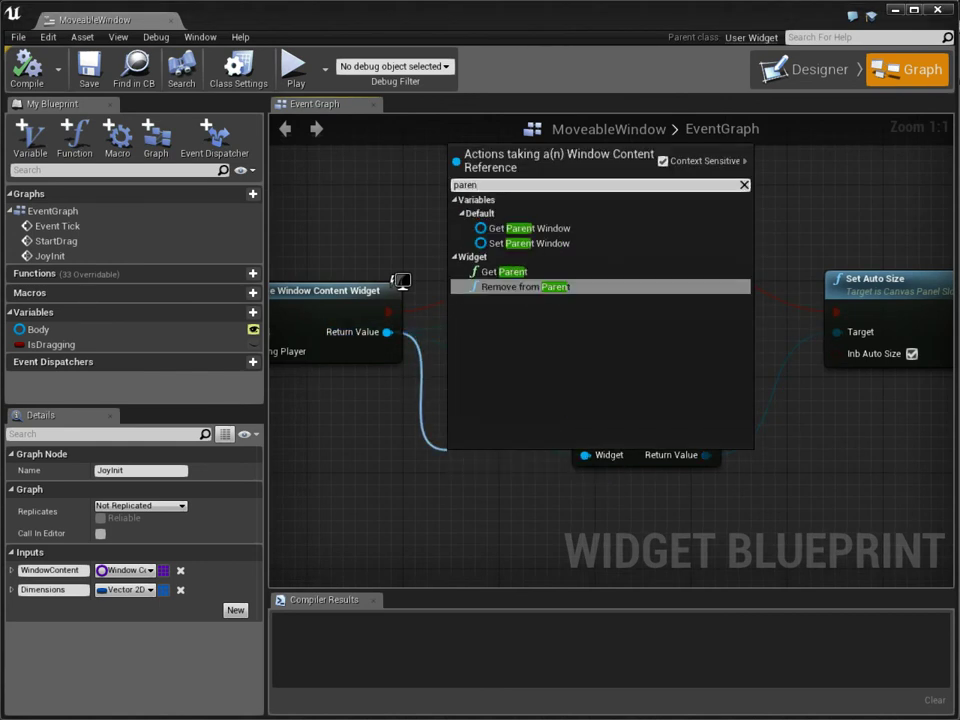
left_click(530, 243)
right_click_drag(600, 350, 450, 339)
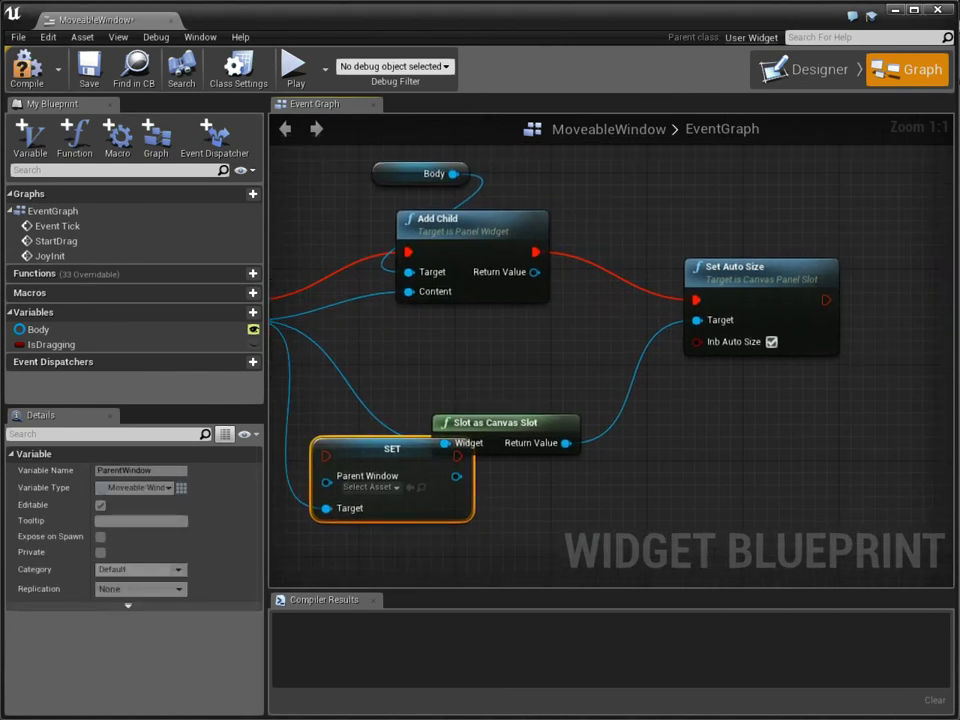
left_click_drag(394, 445, 775, 449)
right_click_drag(700, 400, 547, 378)
left_click_drag(580, 440, 760, 392)
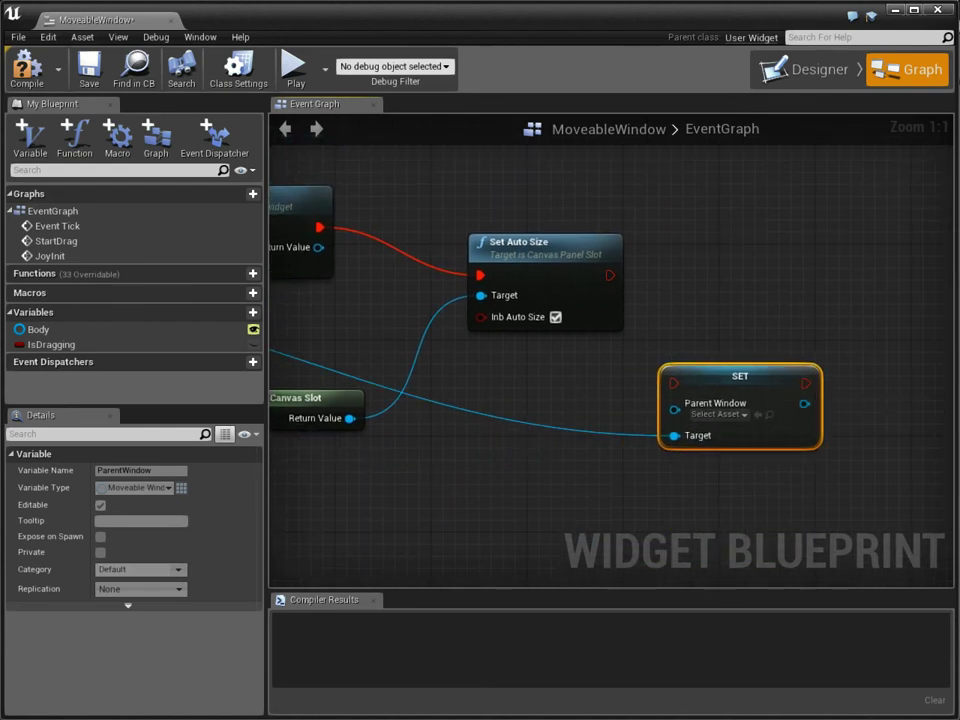
- Feed a Self reference into Parent Window, then save and close MoveableWindow
right_click(511, 399)
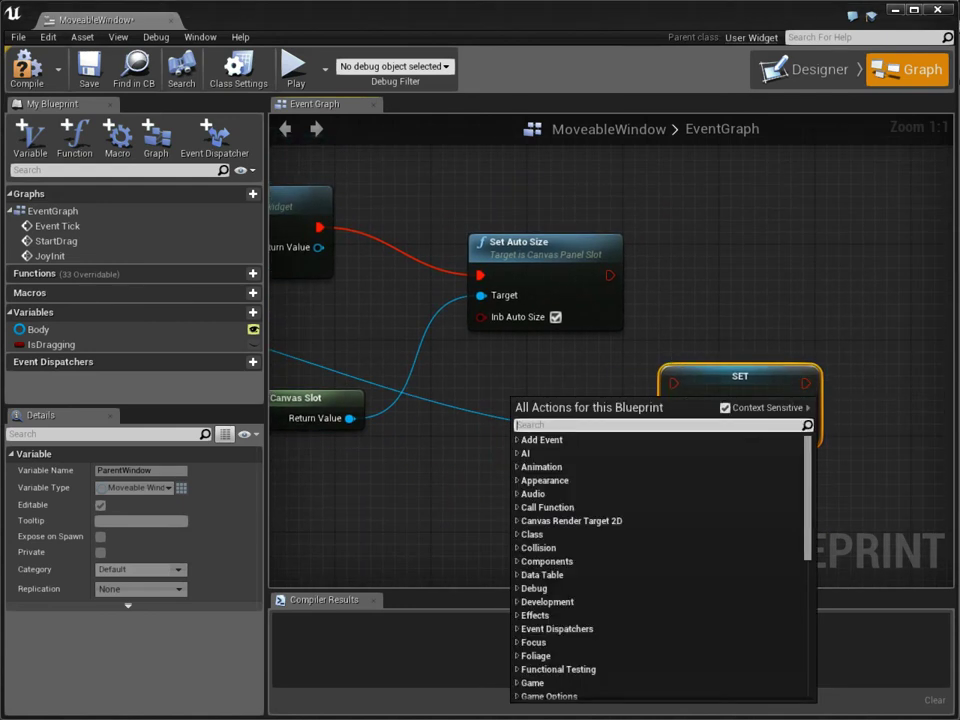
type("self")
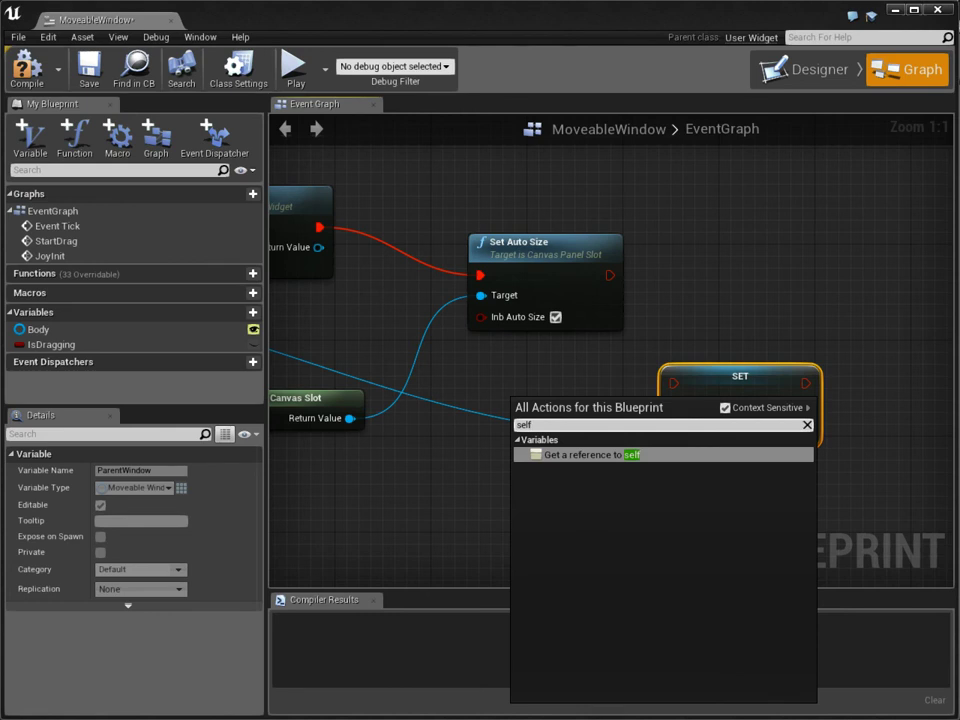
key("Return")
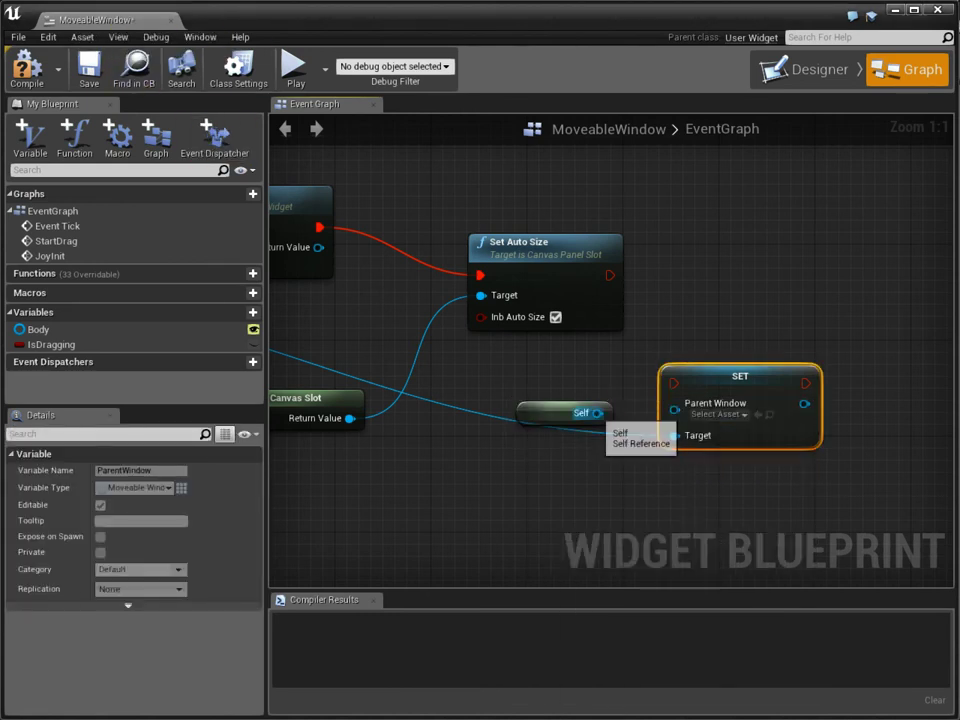
scroll(610, 415, "down", 4)
right_click_drag(280, 312, 474, 342)
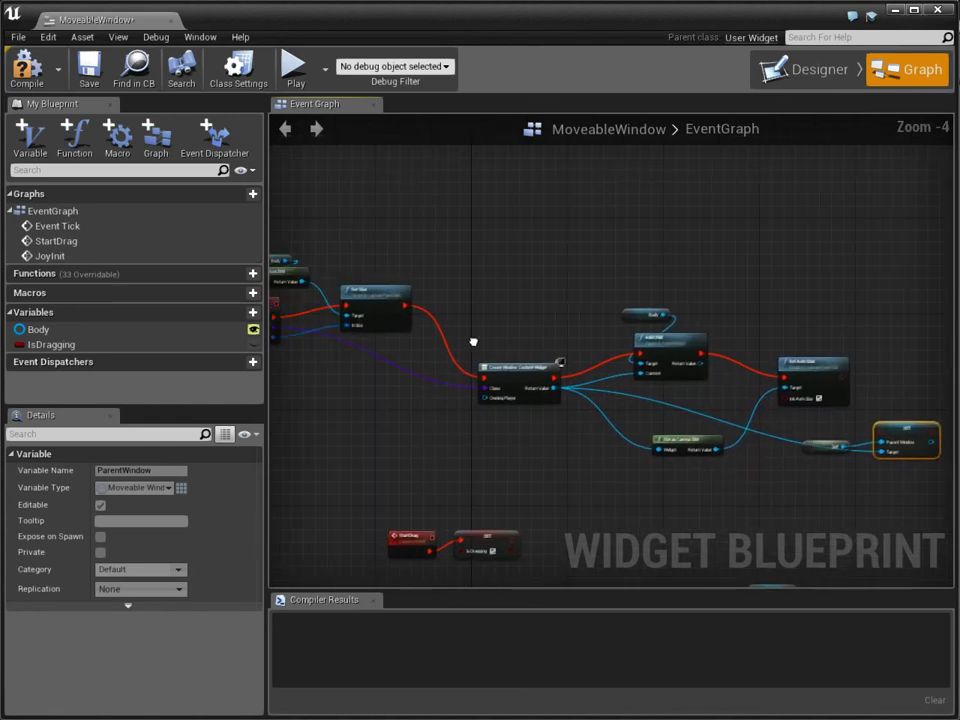
scroll(474, 342, "up", 2)
scroll(531, 317, "up", 1)
right_click_drag(531, 317, 632, 346)
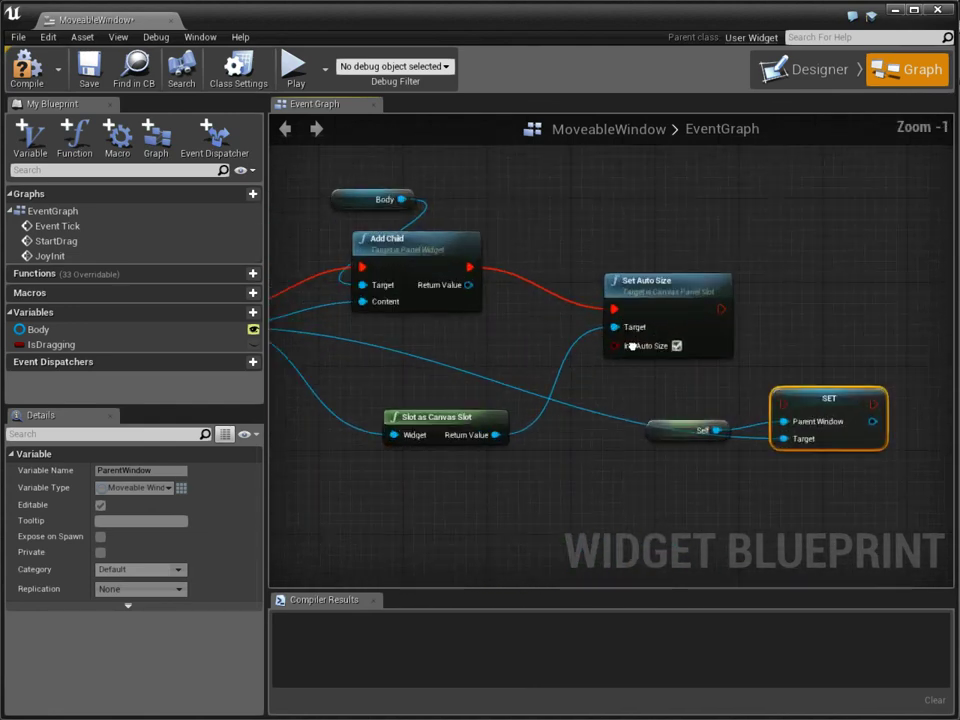
scroll(631, 346, "up", 1)
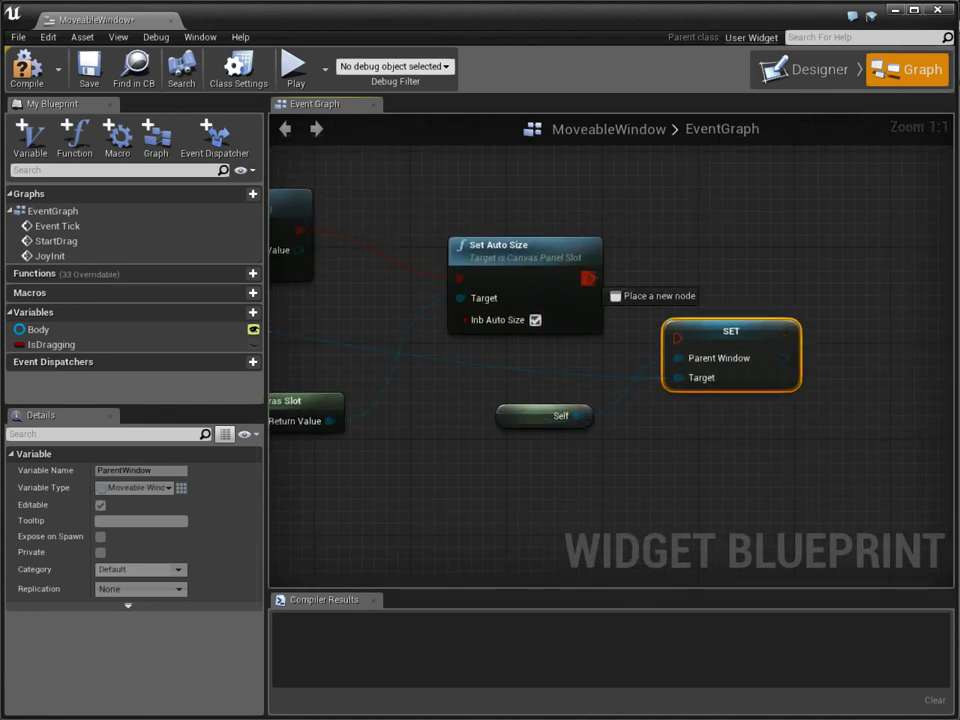
left_click(89, 68)
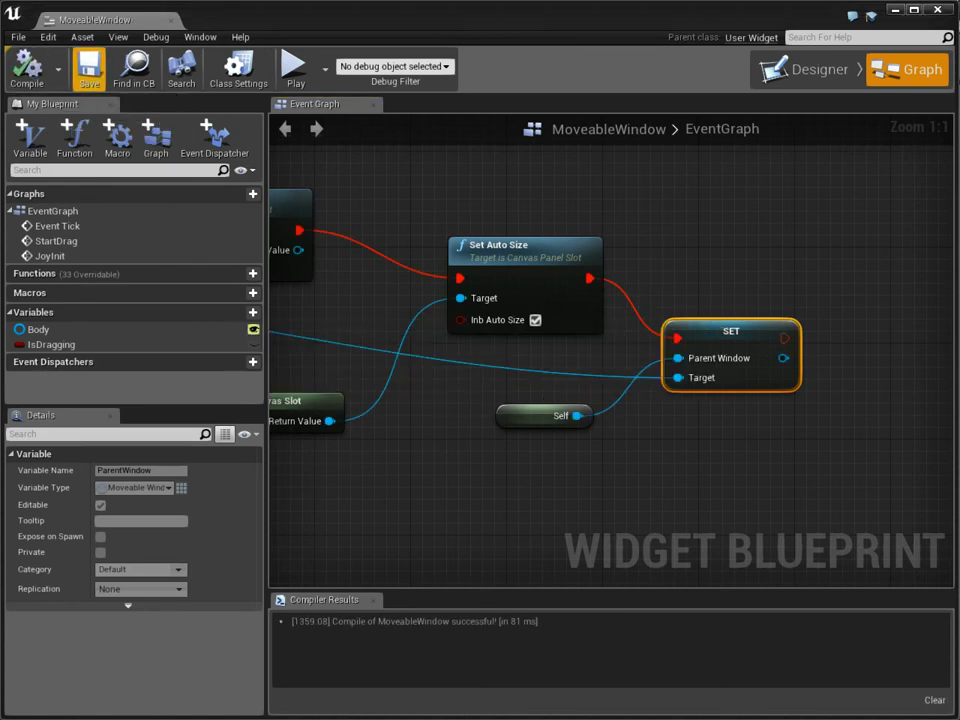
left_click(171, 20)
- Open the Sample widget blueprint from the Content Browser
left_click(269, 185)
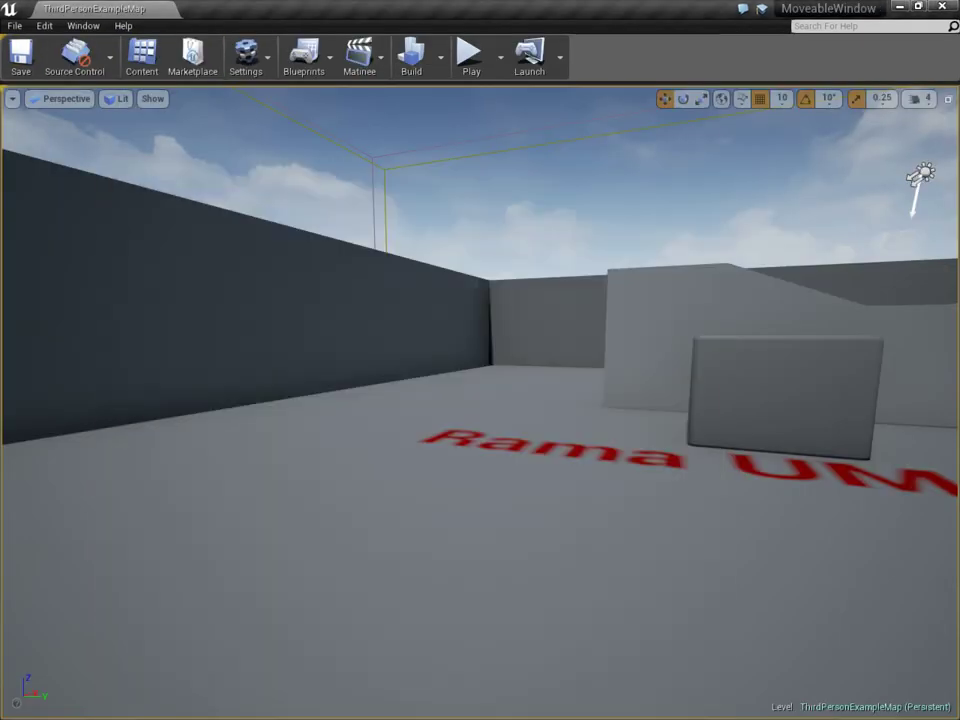
left_click(142, 60)
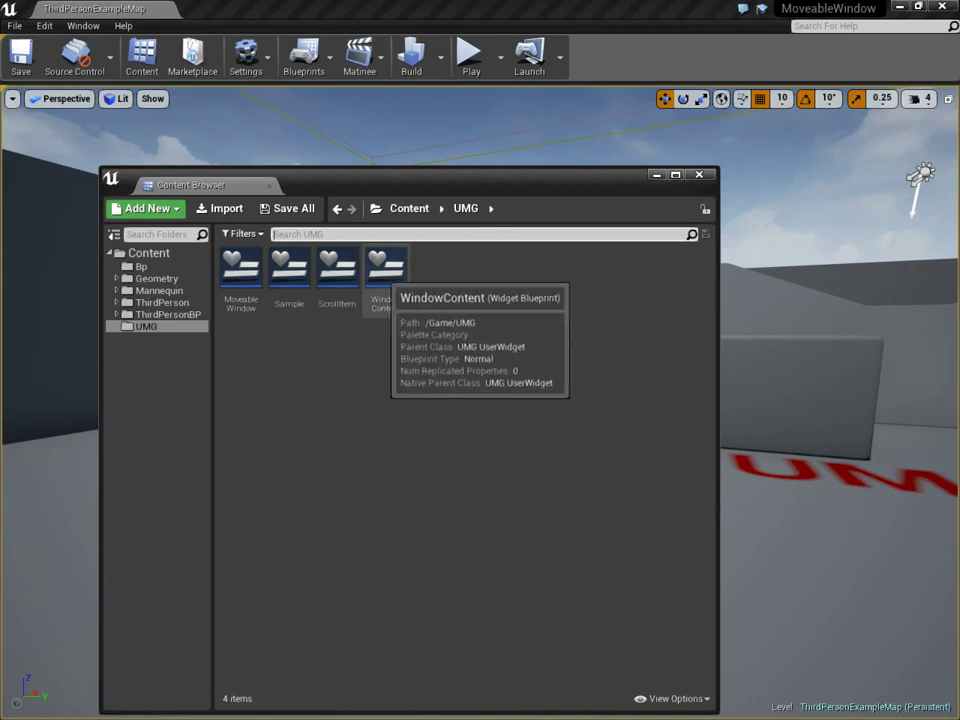
left_click(289, 280)
double_click(289, 270)
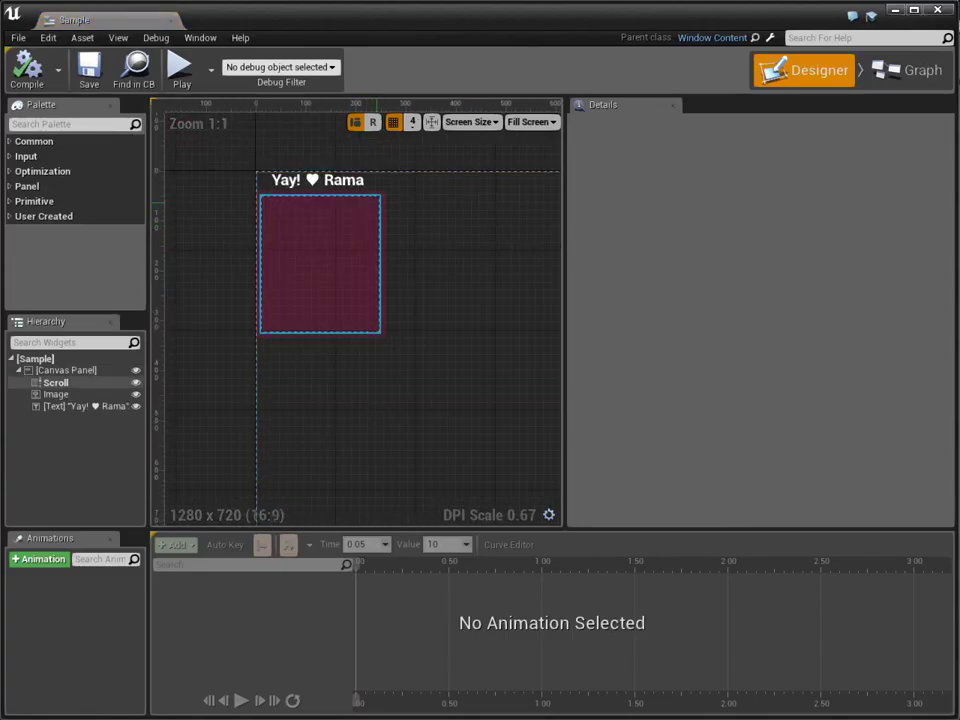
- Select the background image and open its OnMouseButtonDown binding choices
left_click(310, 210)
scroll(307, 195, "up", 1)
scroll(307, 195, "up", 1)
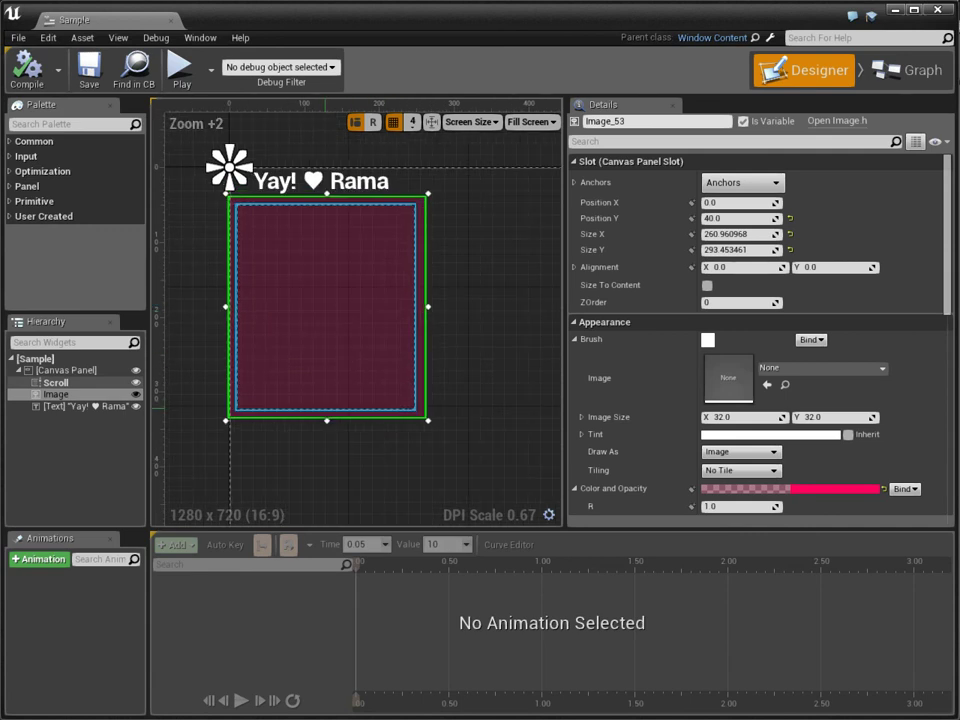
left_click(56, 382)
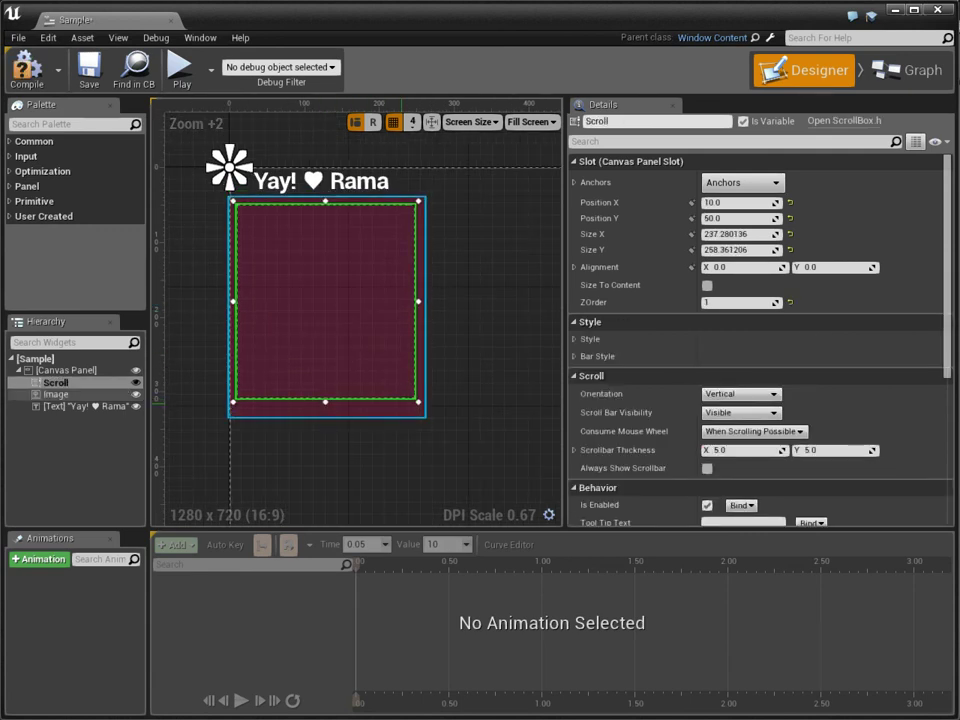
scroll(268, 336, "up", 1)
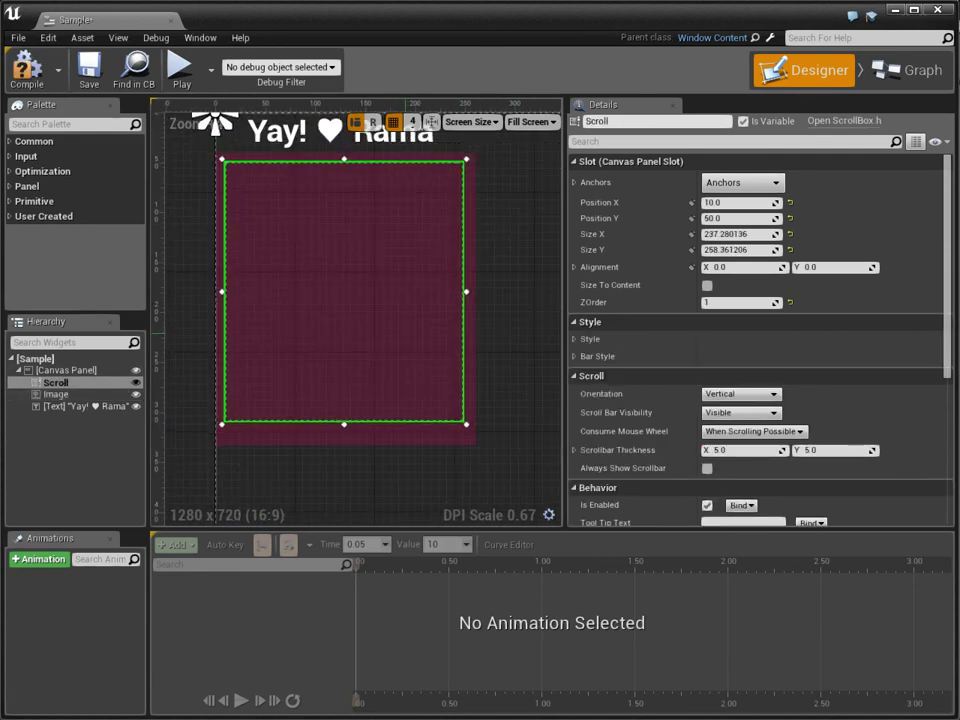
key("Down")
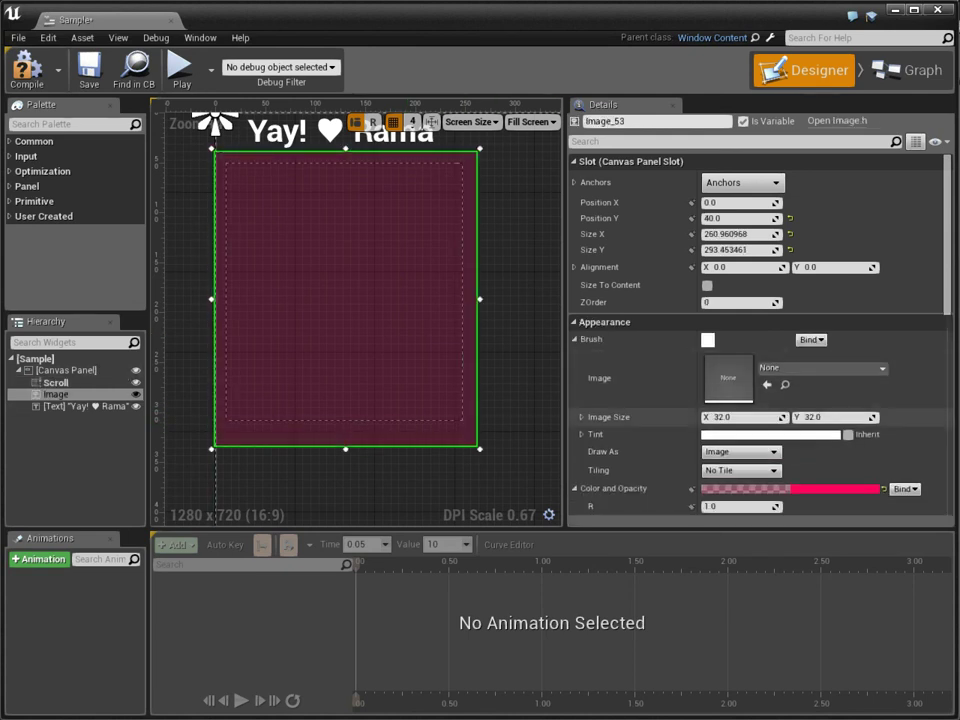
scroll(760, 350, "down", 5)
scroll(760, 350, "down", 4)
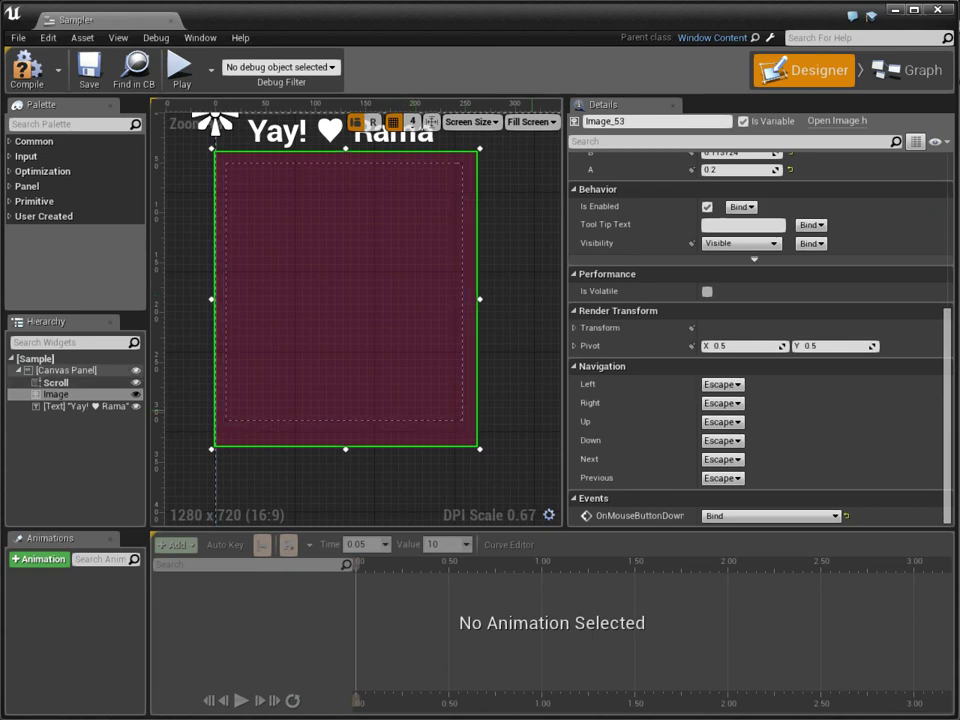
left_click(770, 516)
- Create the mouse-down binding function and add a Start Drag call, then compile and save
left_click(740, 528)
right_click_drag(600, 450, 675, 520)
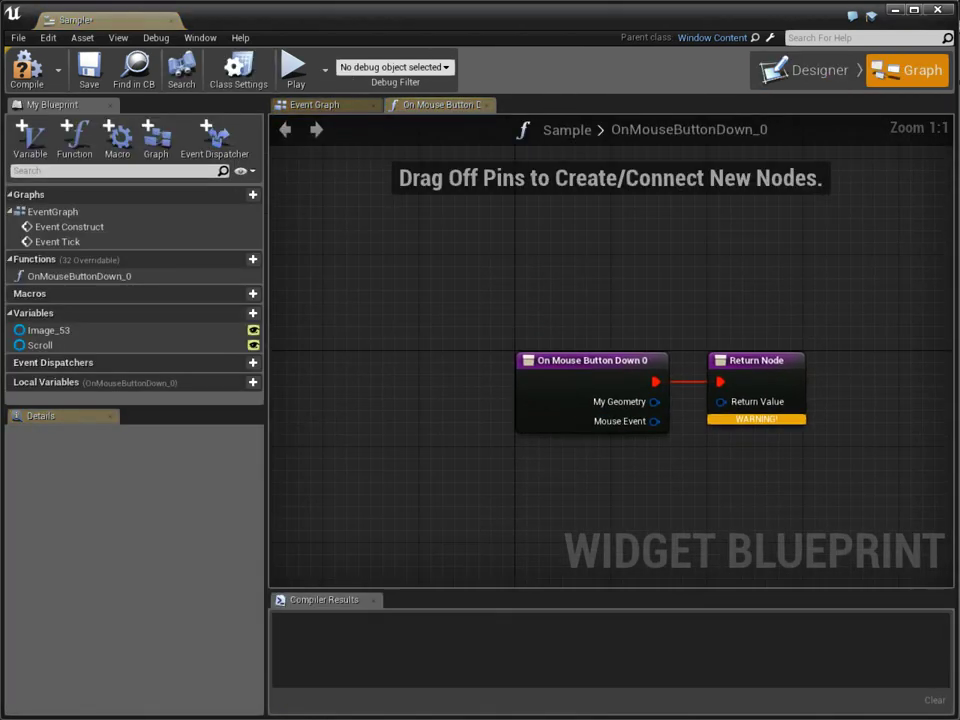
left_click_drag(594, 362, 350, 299)
right_click_drag(600, 450, 806, 506)
left_click_drag(553, 355, 434, 389)
right_click_drag(700, 450, 542, 431)
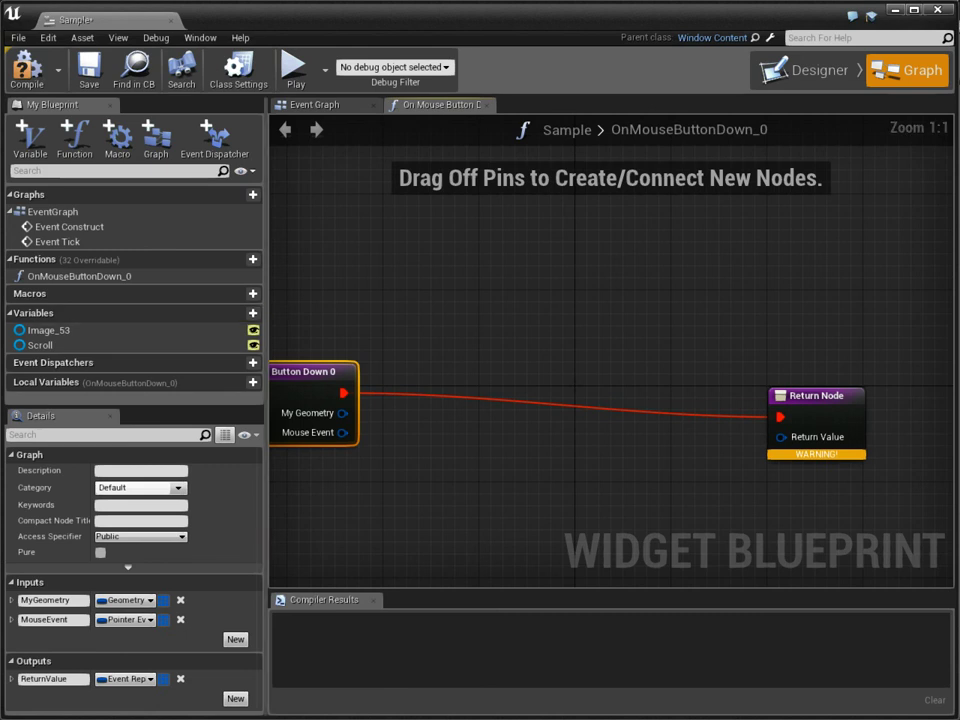
right_click(335, 275)
type("start")
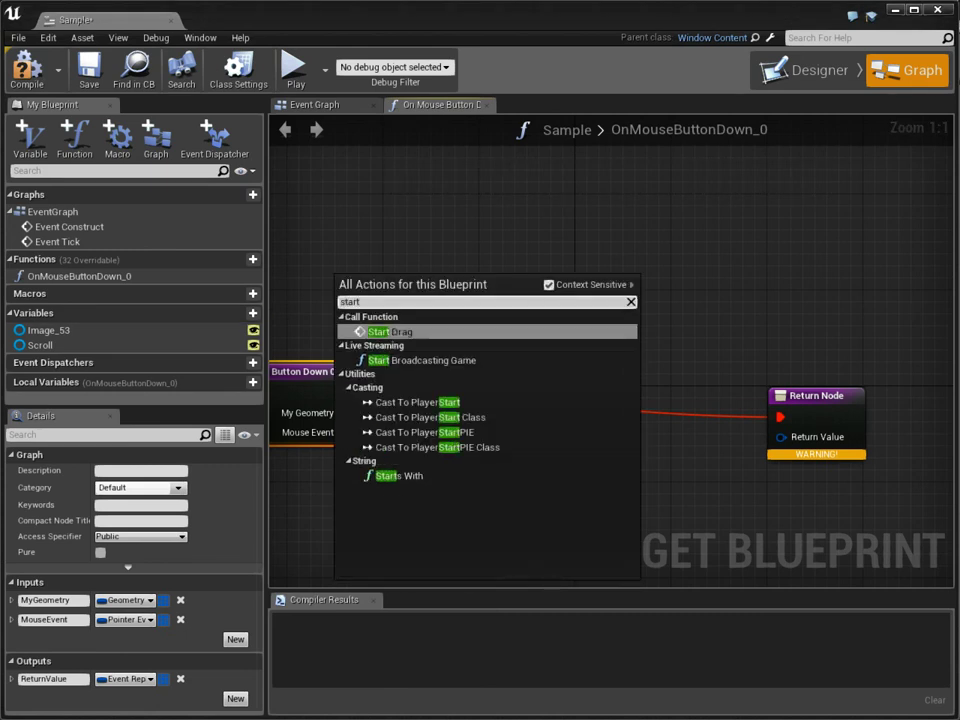
key("Return")
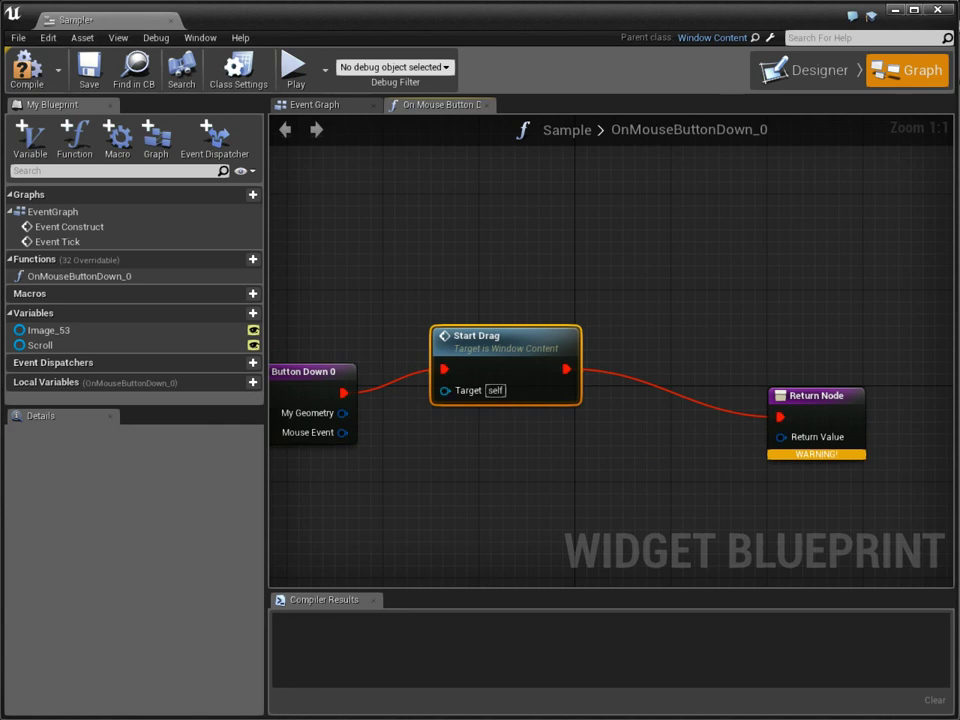
left_click(27, 70)
left_click(89, 70)
- Return a Handled reply from the function, then recompile and save Sample
right_click_drag(696, 353, 589, 334)
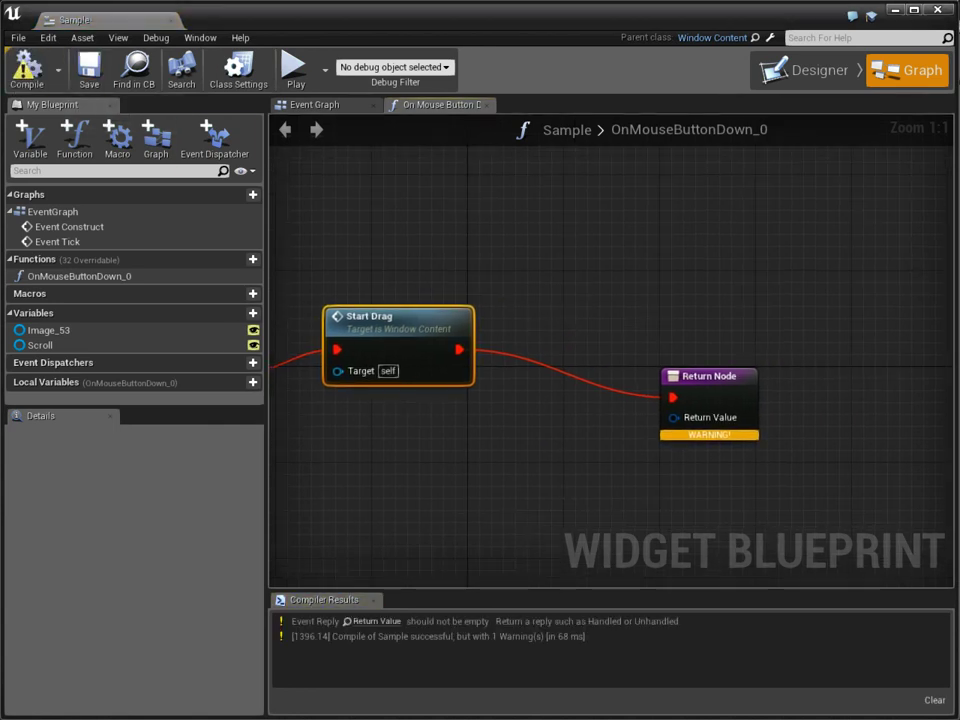
left_click_drag(643, 425, 612, 436)
type("handl")
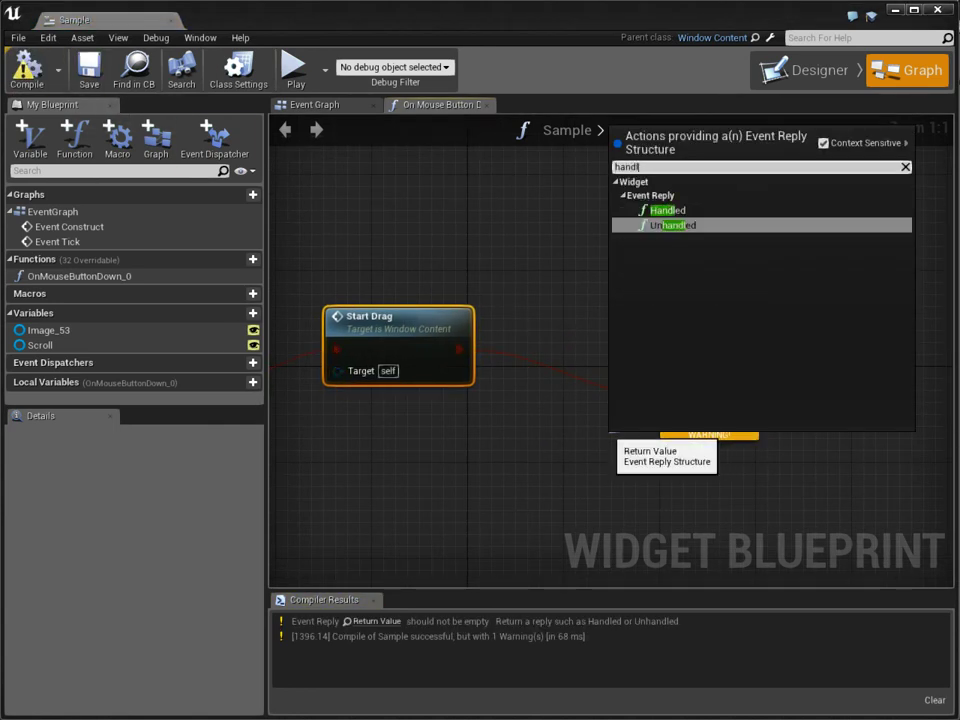
key("Return")
left_click(27, 68)
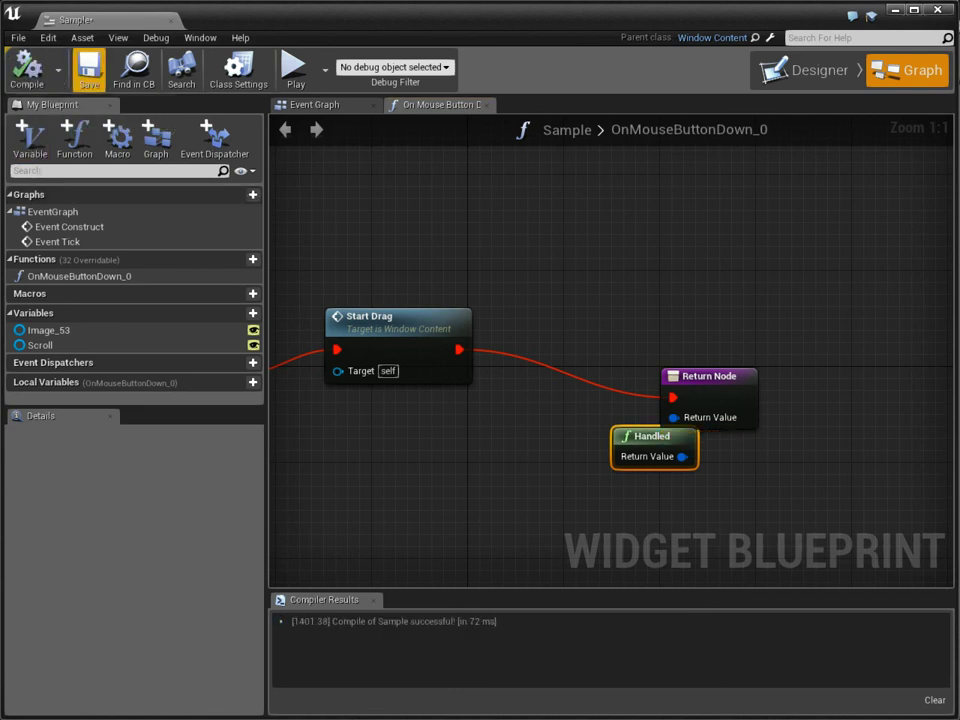
left_click(89, 68)
left_click_drag(650, 436, 578, 436)
right_click_drag(481, 431, 561, 416)
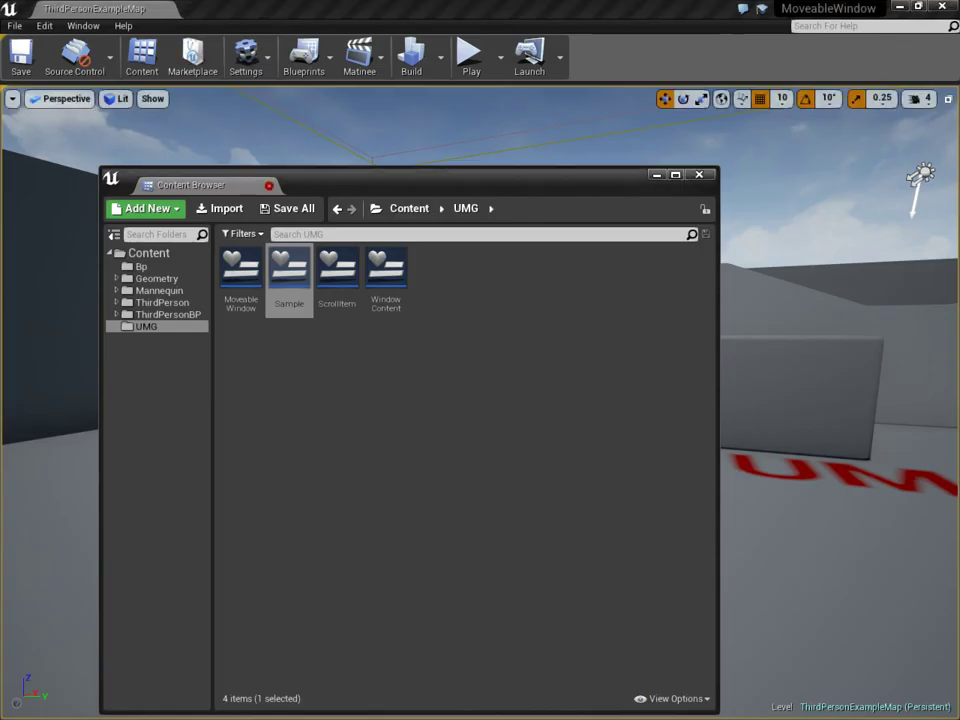
- Play the game and drag the Yay! Rama window from the left to centre-right
key("space")
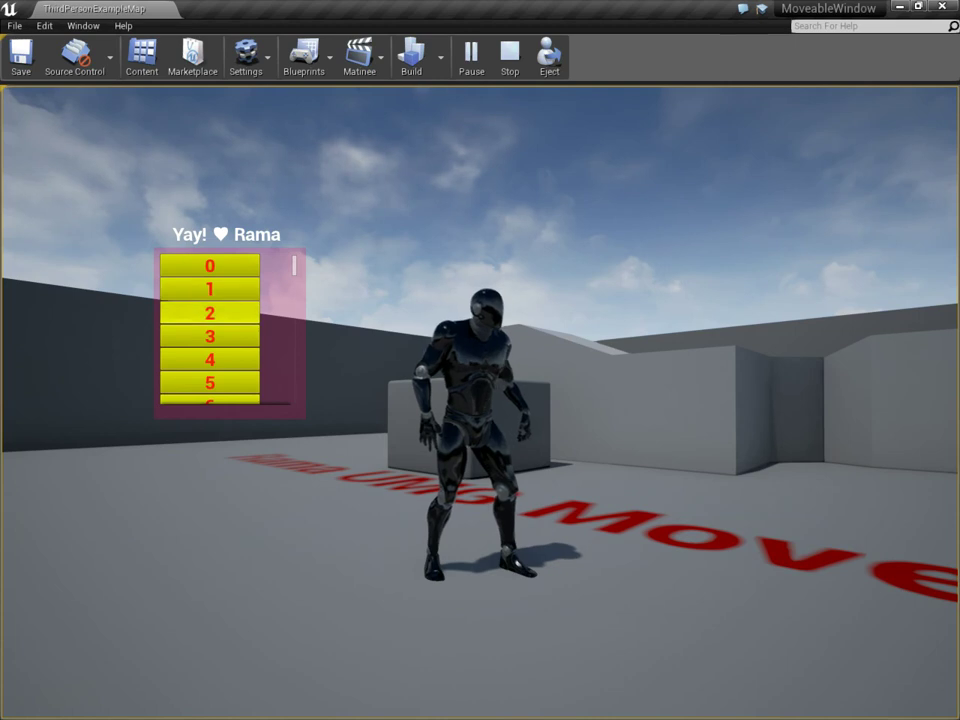
mouse_move(226, 234)
left_mouse_down()
mouse_move(354, 426)
mouse_move(611, 364)
mouse_move(375, 238)
mouse_move(608, 241)
mouse_move(516, 193)
mouse_move(294, 249)
mouse_move(456, 240)
mouse_move(503, 216)
mouse_move(424, 227)
mouse_move(317, 268)
mouse_move(467, 279)
mouse_move(306, 261)
mouse_move(450, 189)
mouse_move(407, 184)
mouse_move(289, 231)
mouse_move(471, 231)
mouse_move(537, 249)
mouse_move(825, 285)
mouse_move(514, 227)
mouse_move(590, 208)
left_mouse_up()
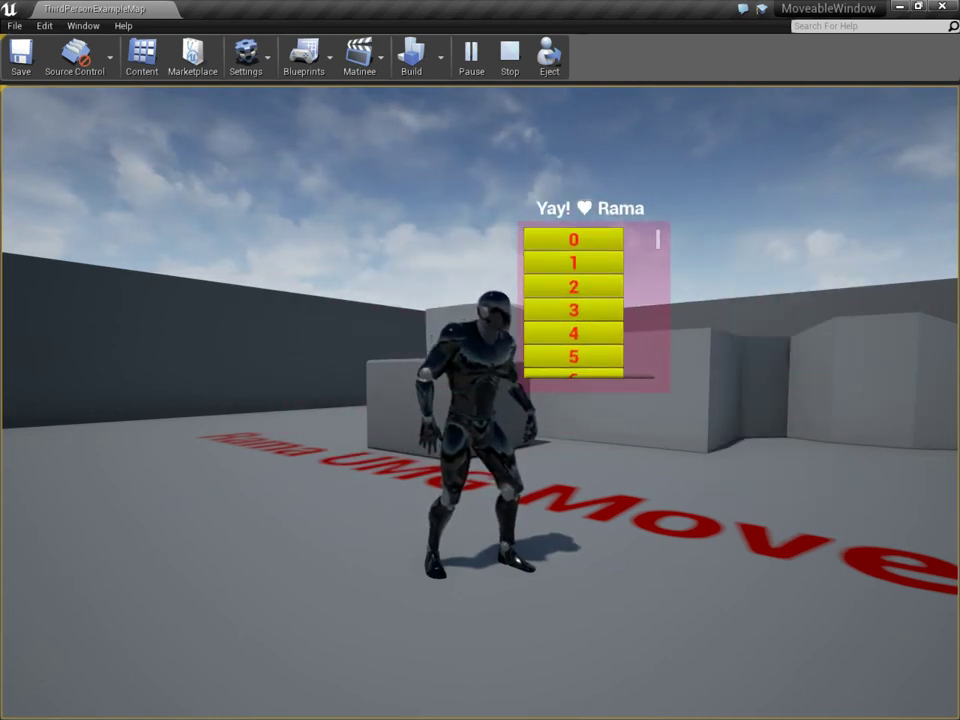